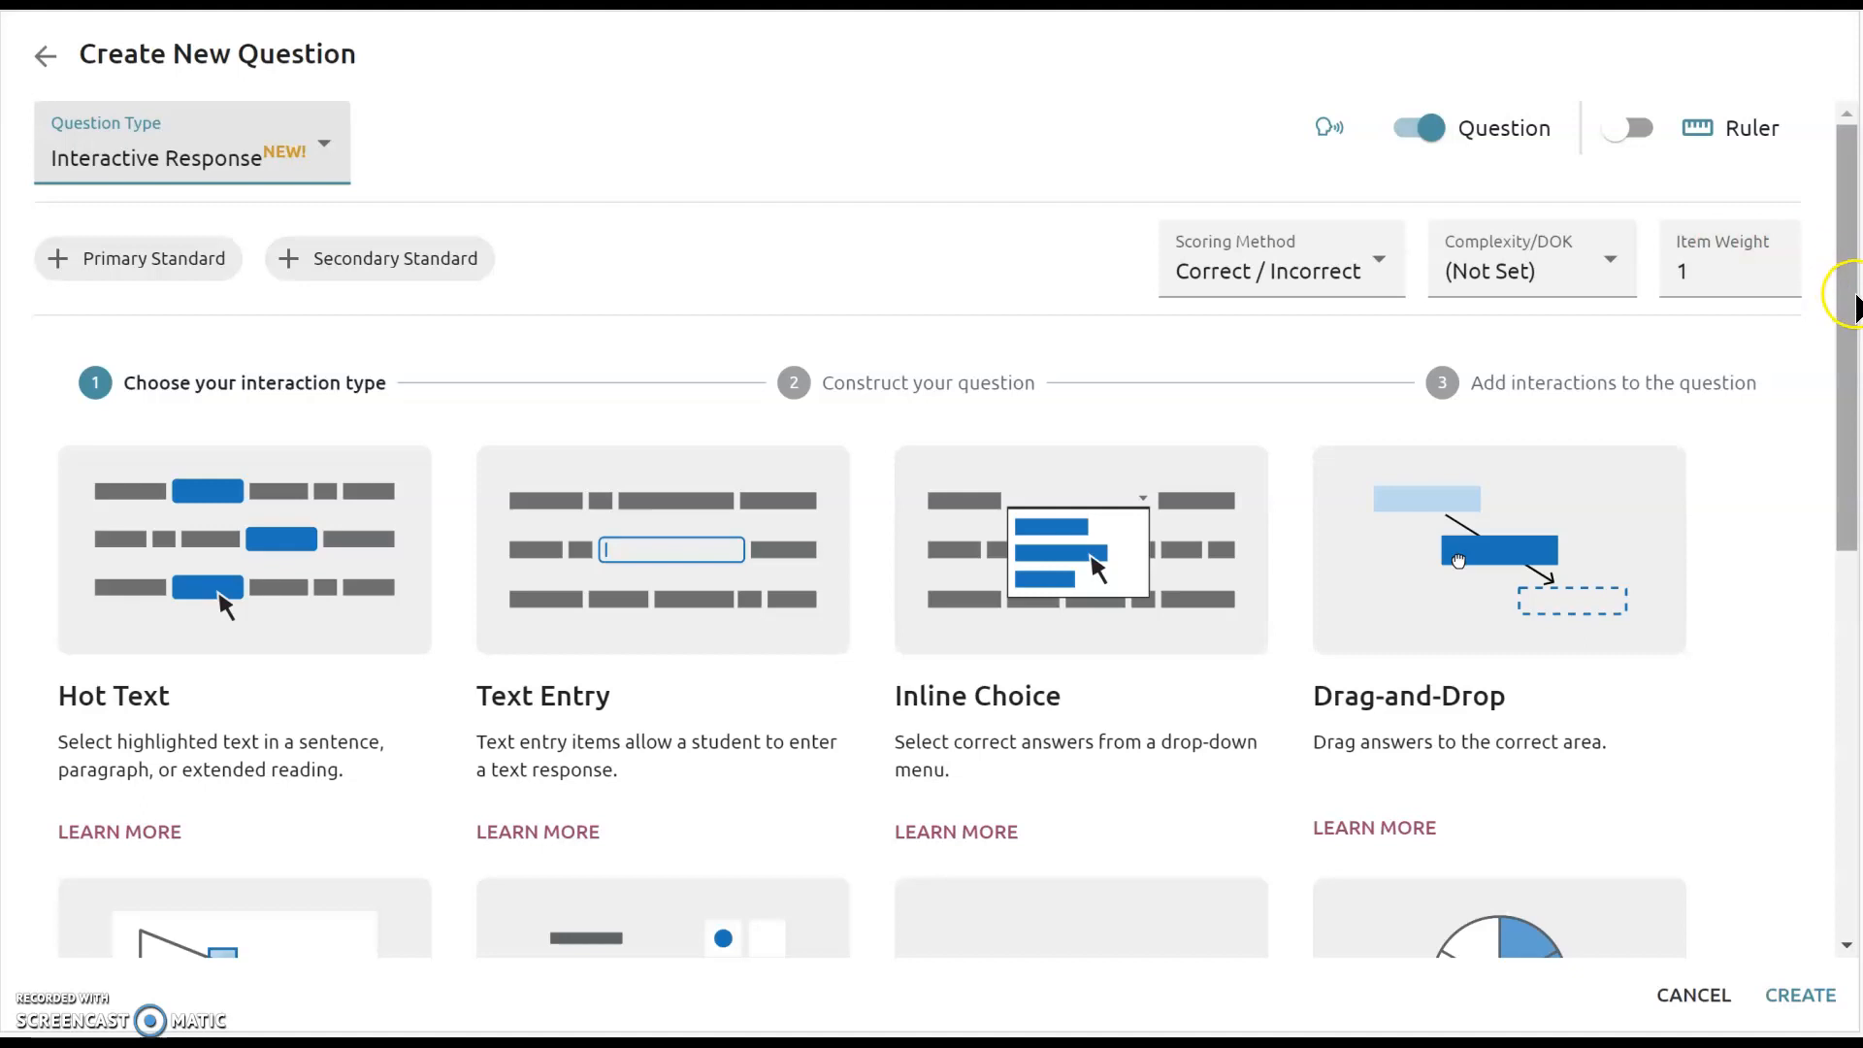
Choose Hot Text as the interaction type for the new Interactive Response question.
click(256, 274)
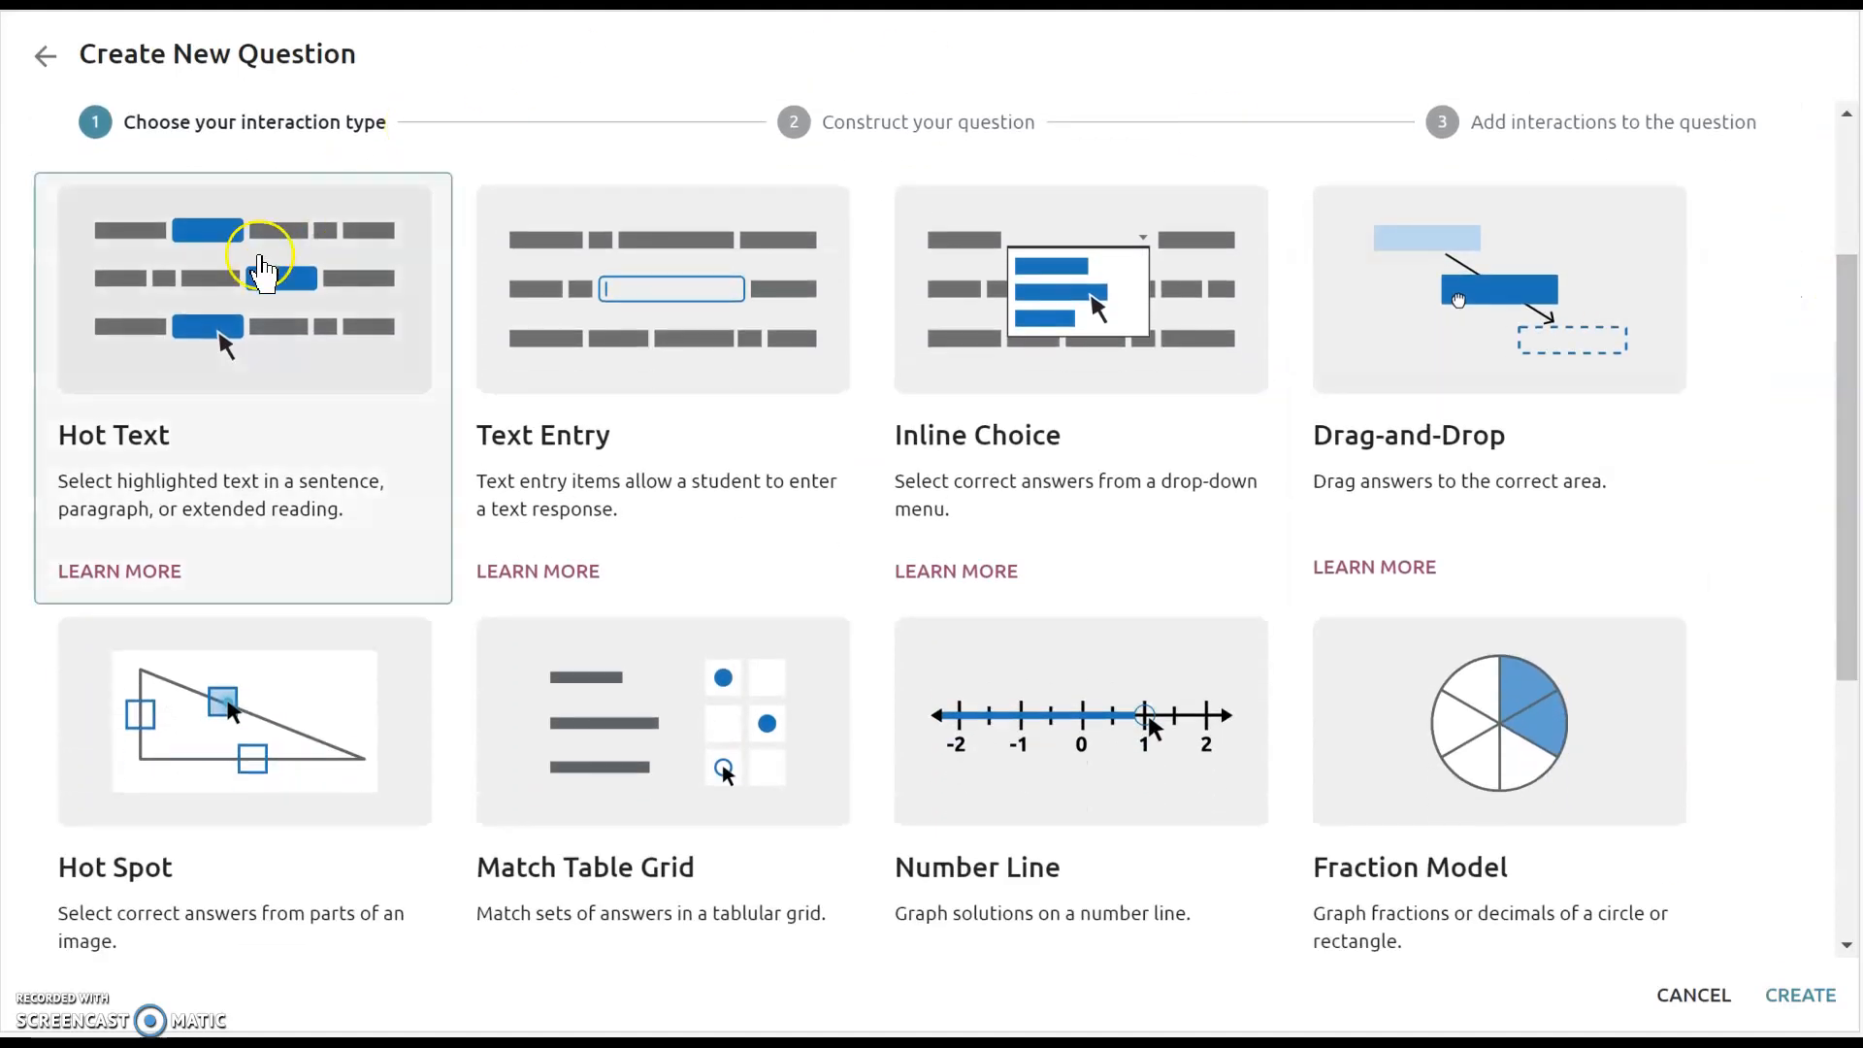
click(248, 308)
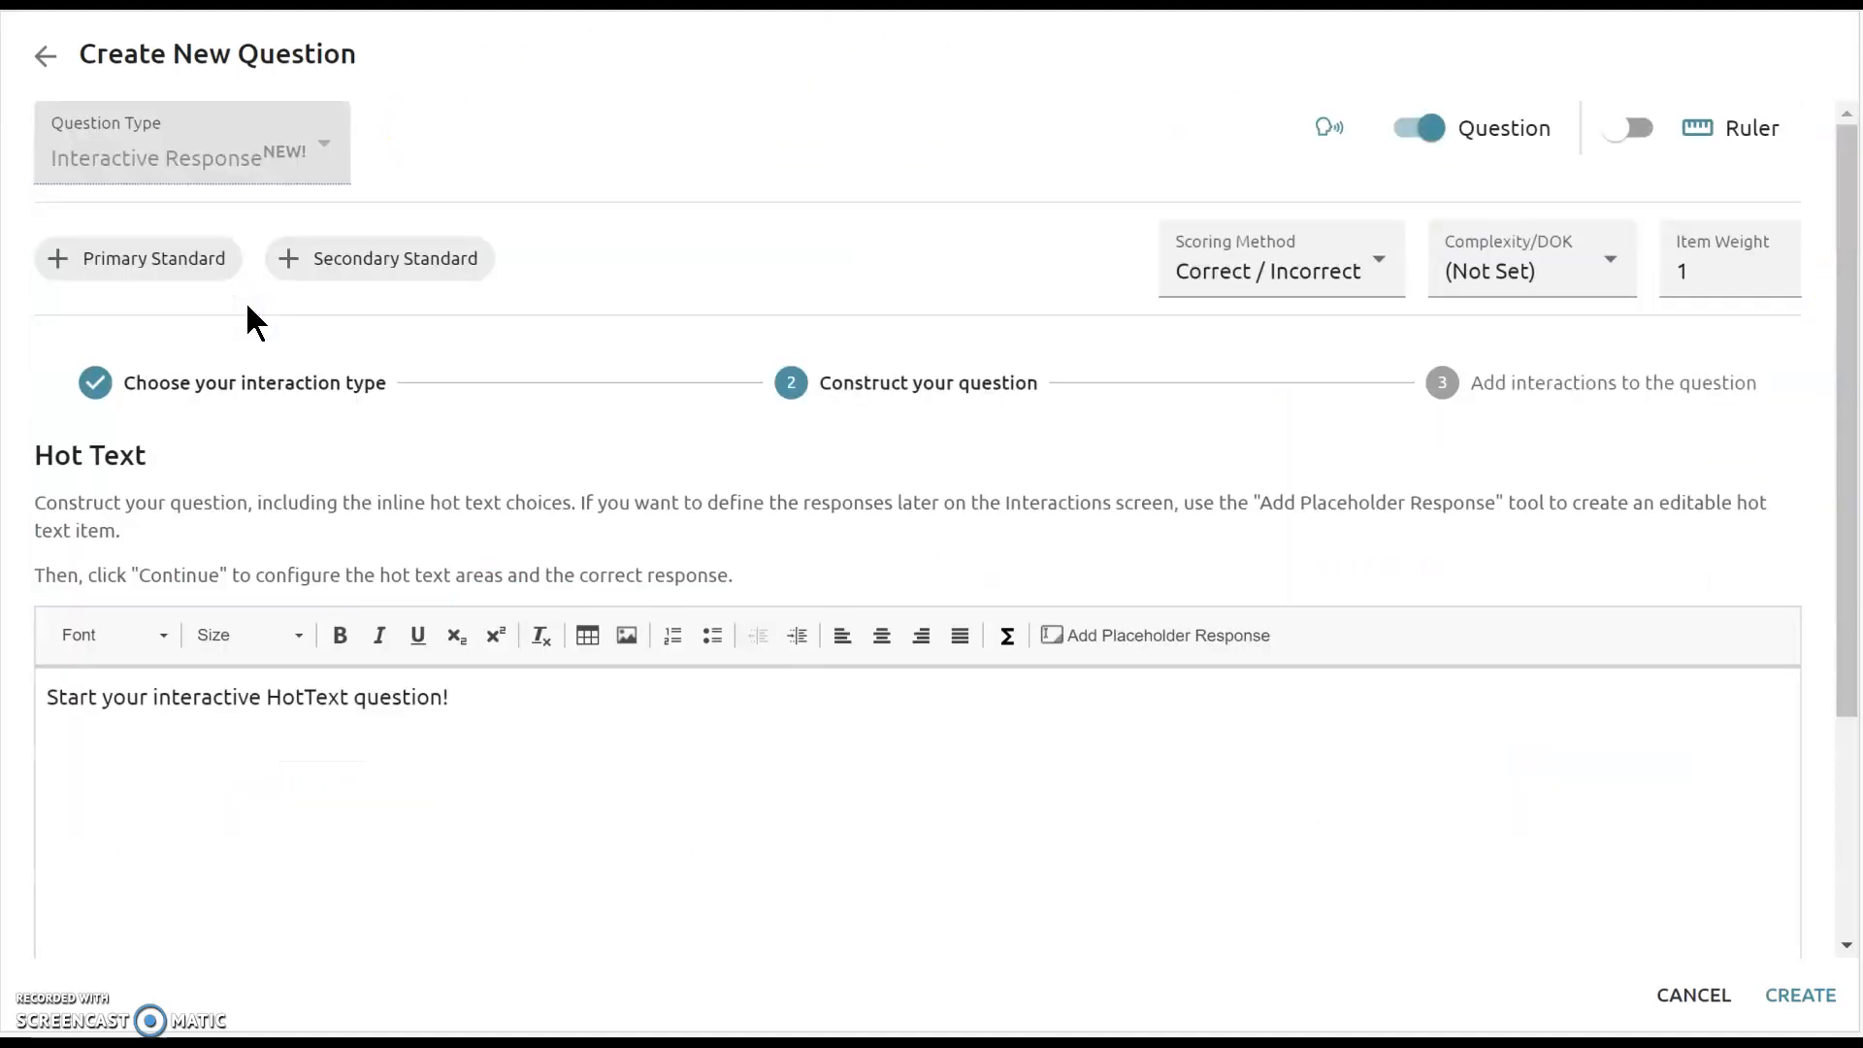
Replace the starter text with the cholla cactus harvesting question, the instruction to select TWO correct answers, and passage paragraphs 4 through 6.
mouse_move(1850, 382)
mouse_down()
mouse_move(1853, 493)
mouse_move(1848, 379)
mouse_up()
scroll(1448, 548, down, 3)
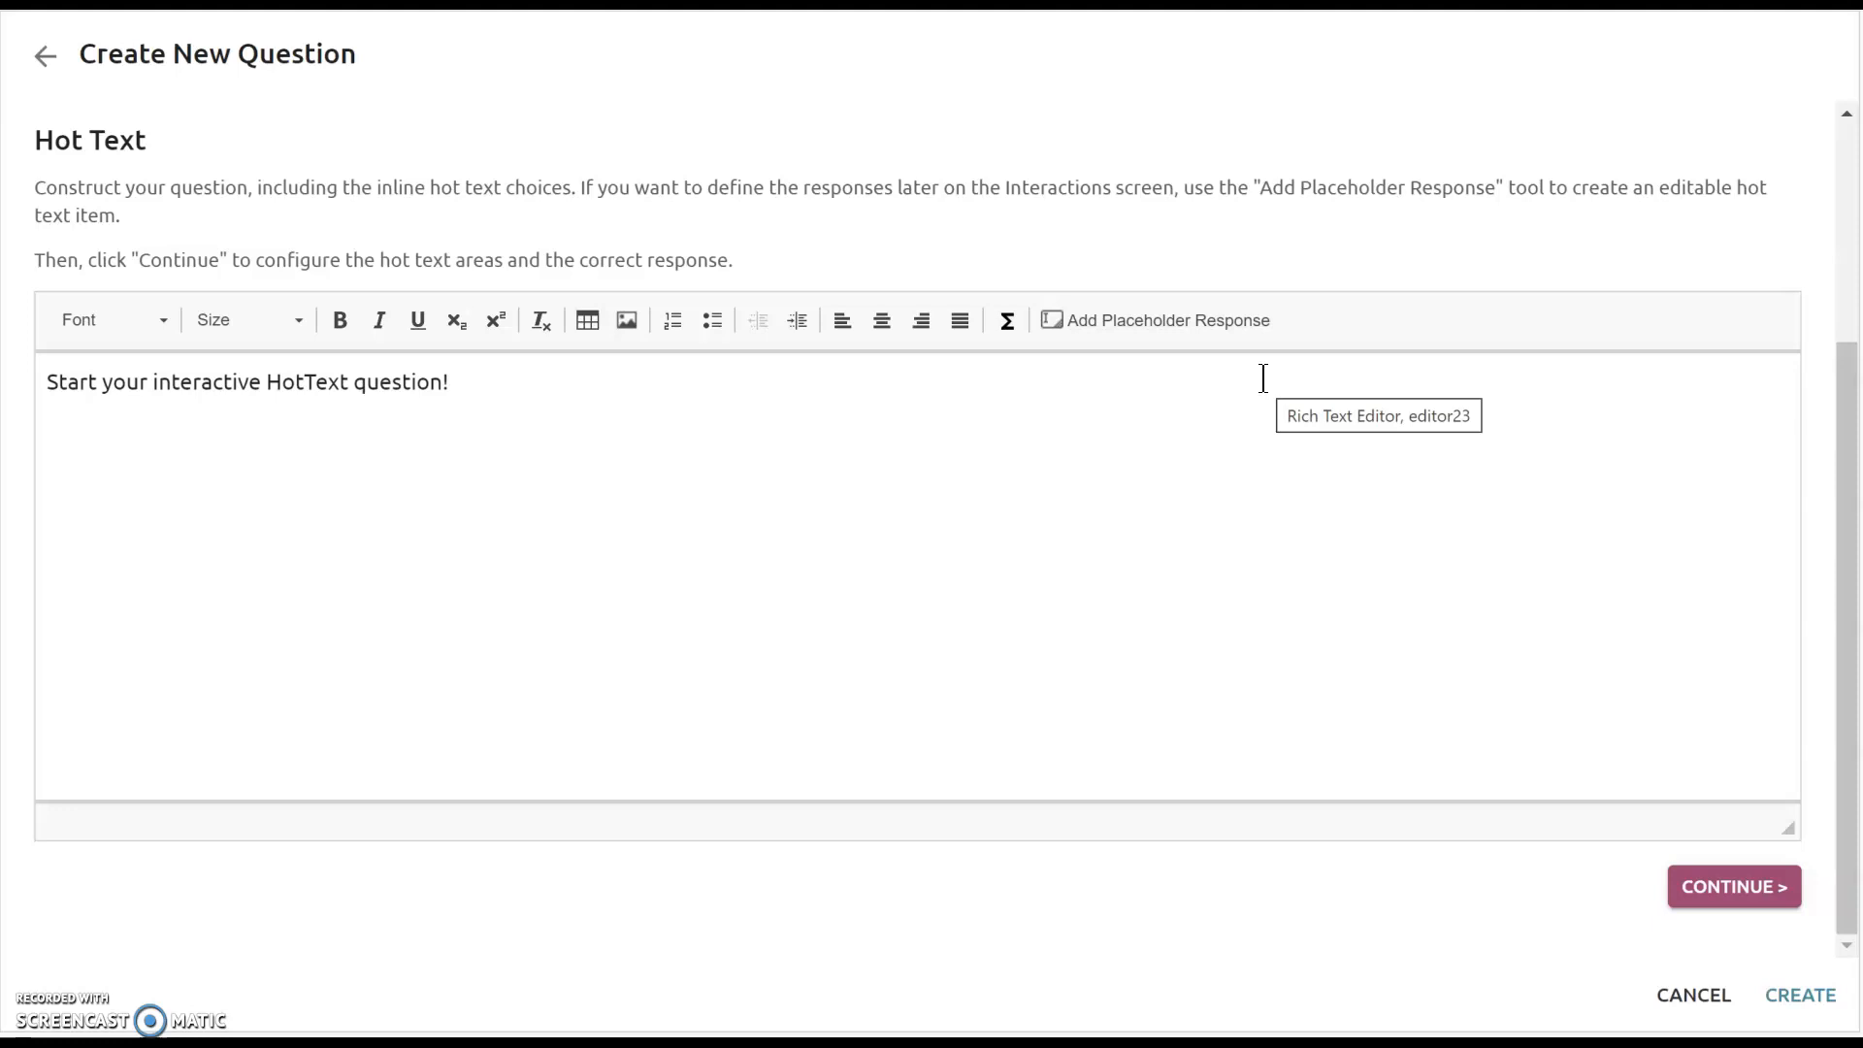
click(761, 428)
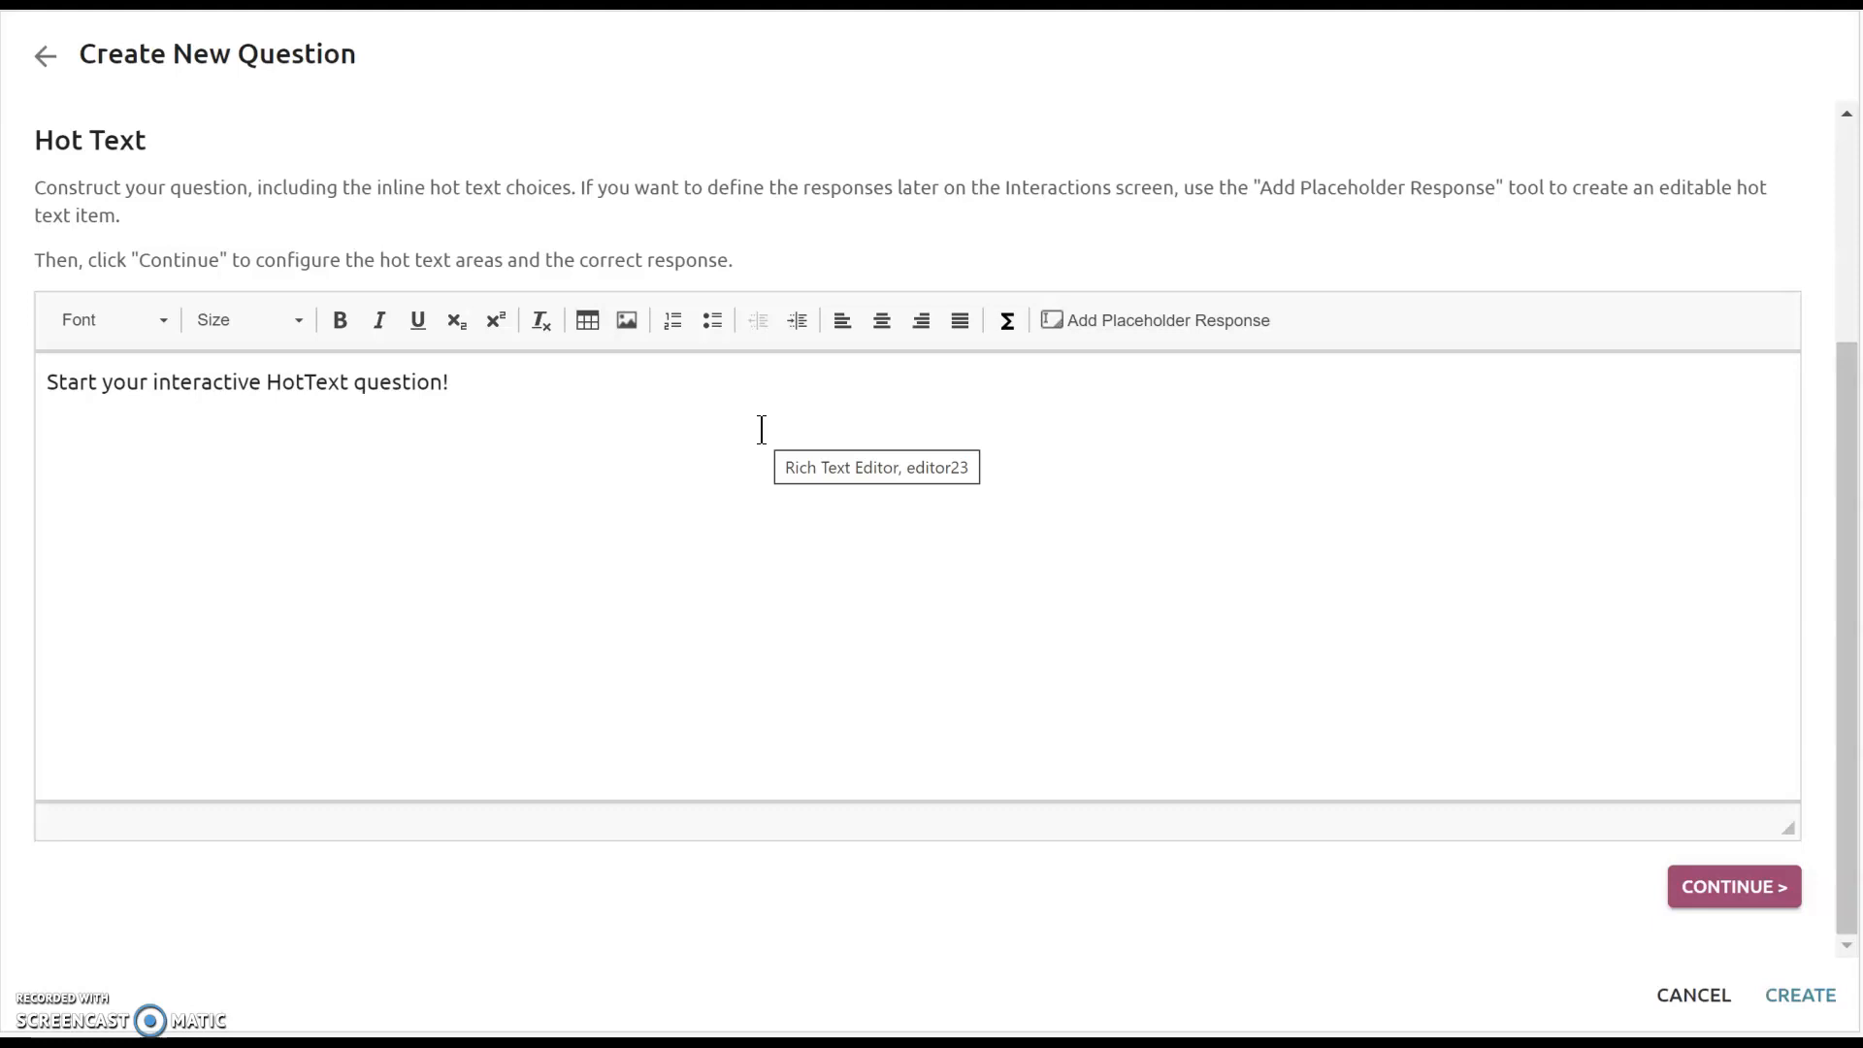
click(804, 427)
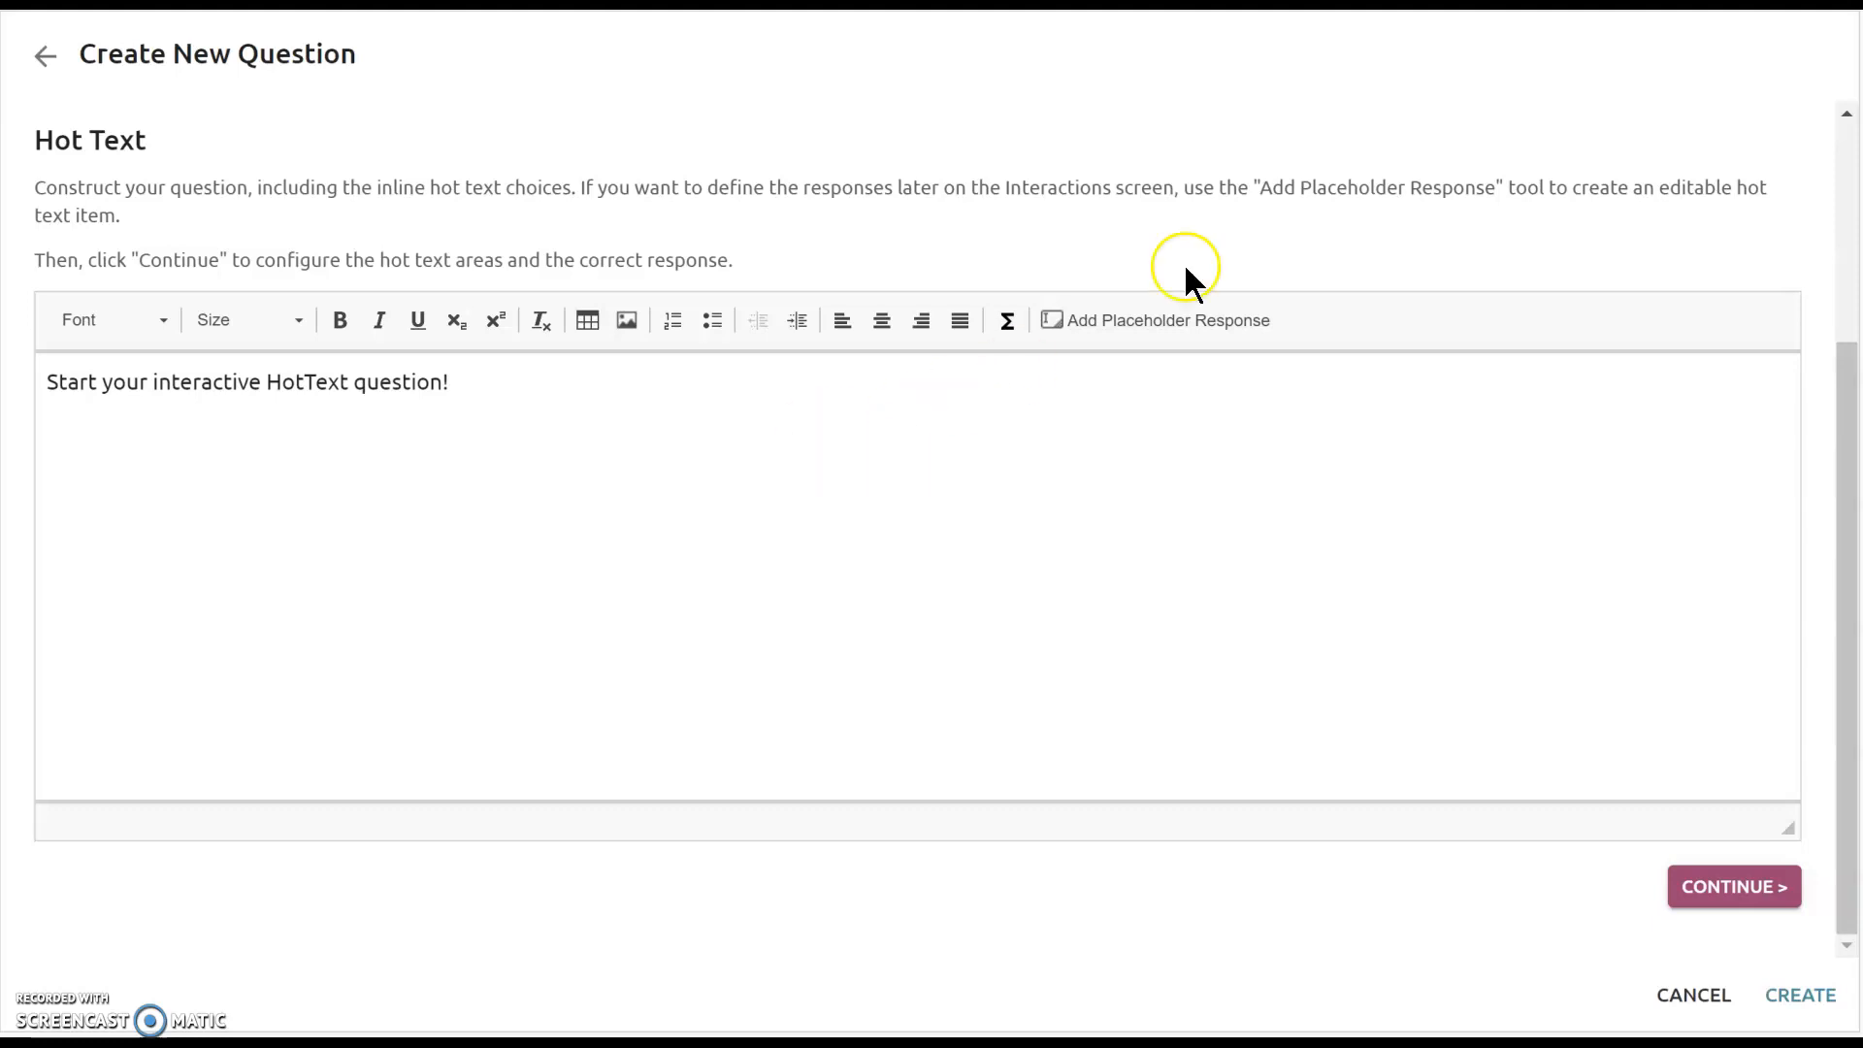
click(565, 396)
drag(565, 396, 13, 448)
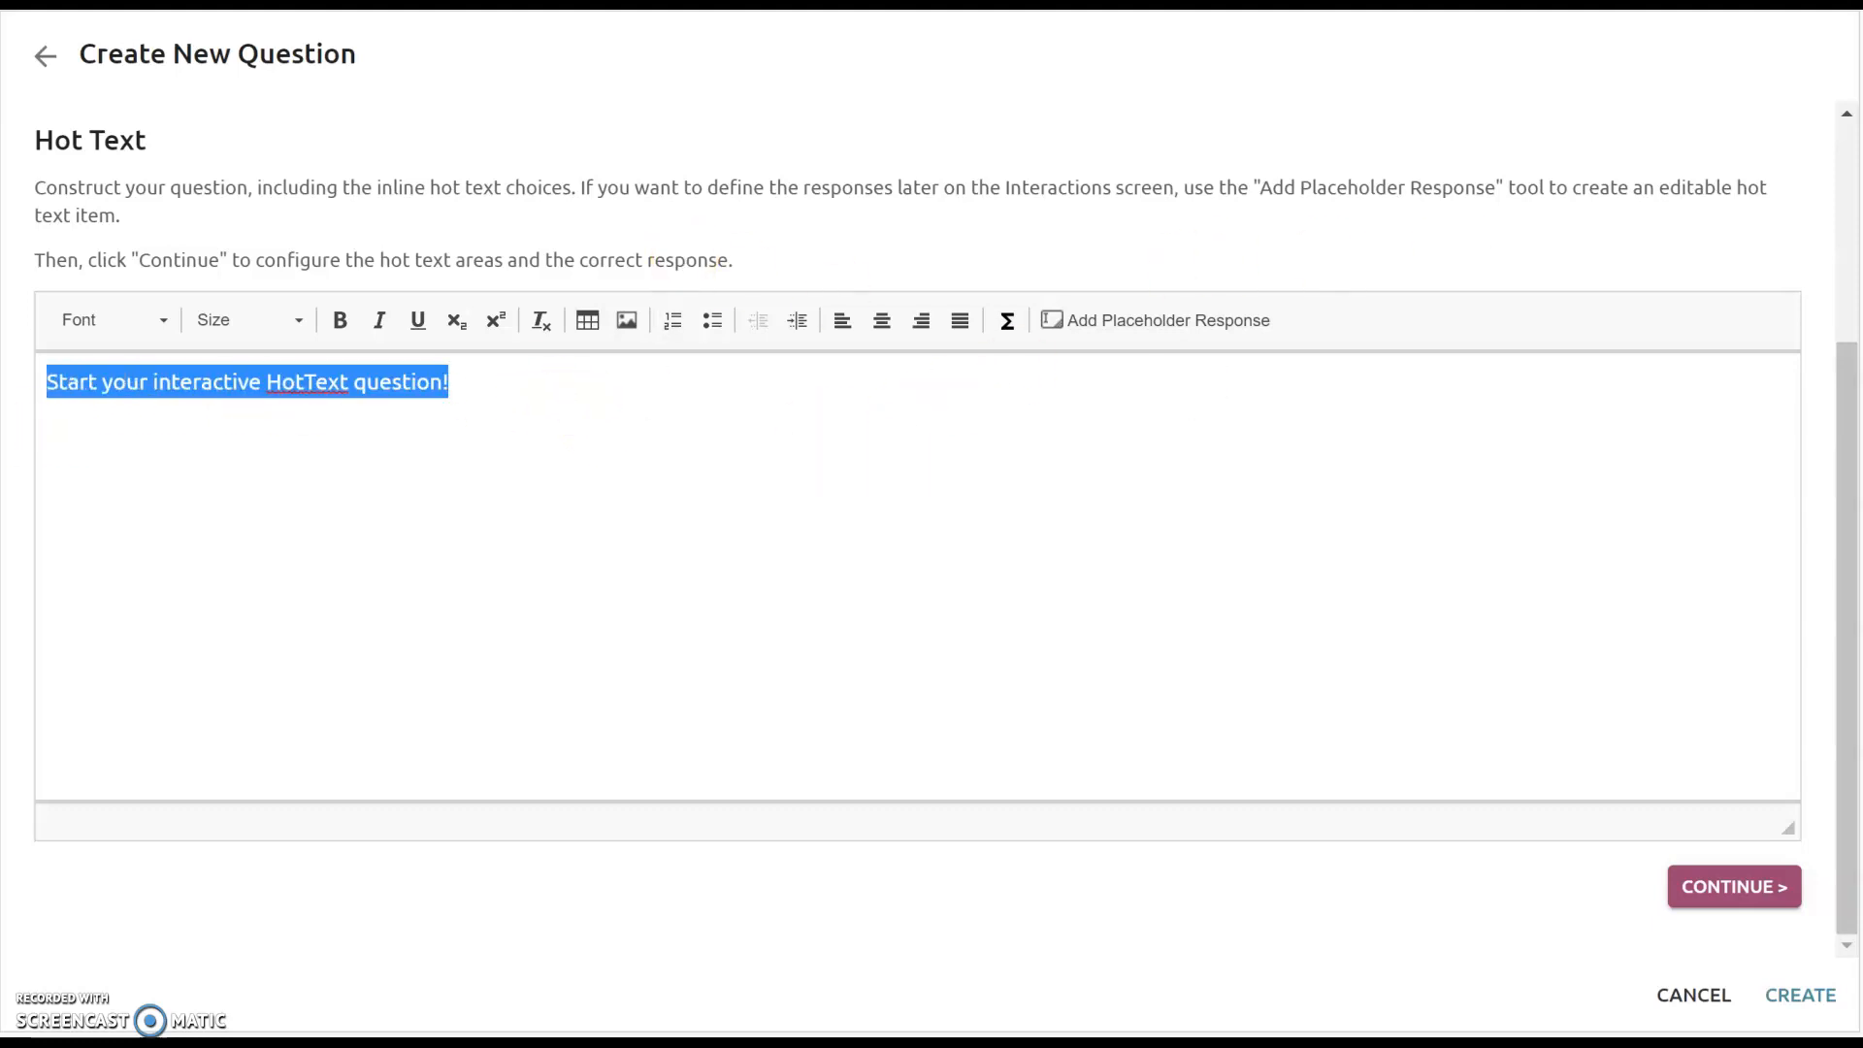
key(BackSpace)
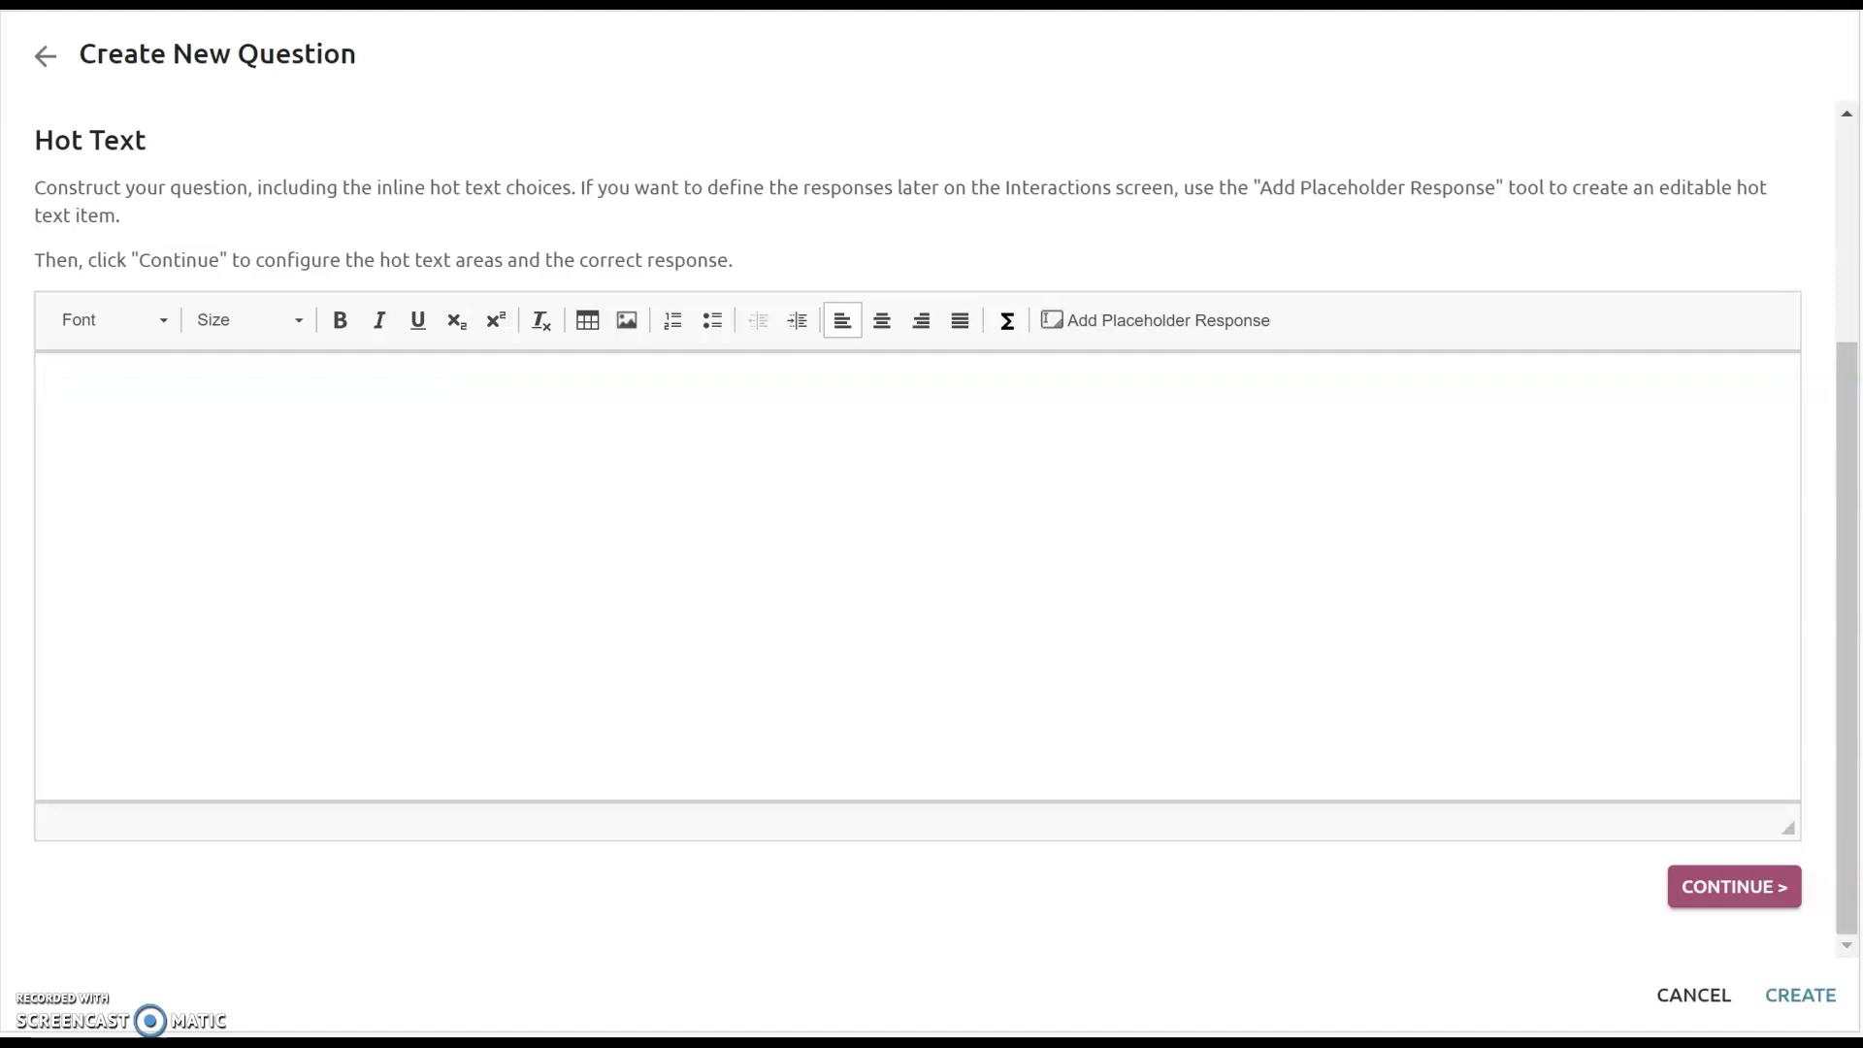
text(Which sentences from paragraphs 4 through 6 show that the cholla cactus is difficult to harvest? Select TWO Correct answers. 4 The desert bighorn sheep, for example, has learned to get water from the cholla cactus. Like many other desert animals, the bighorn rests when the temperatures rise and then goes in search of a cholla when the temperature is cool. The animal uses its large curled horns and its hooves to tear off pieces of a cholla and remove the spines. The bighorn gets water by eating the moist insides of the cholla. A Prickly Feast 5 The cholla cactus also provides tasty meals for many other desert animals. Bees enjoy the pollen of its colorful blooms. Birds, insects, reptiles, and mammals dine on the cholla’s juicy fruit. 6 The cholla also provides nutritious food for people. Members of the O’odham tribe and other desert-dwelling people eat the flower buds of some types of chollas. They roll the buds on a hard surface to remove the spines and then roast them slowly on an open fire.)
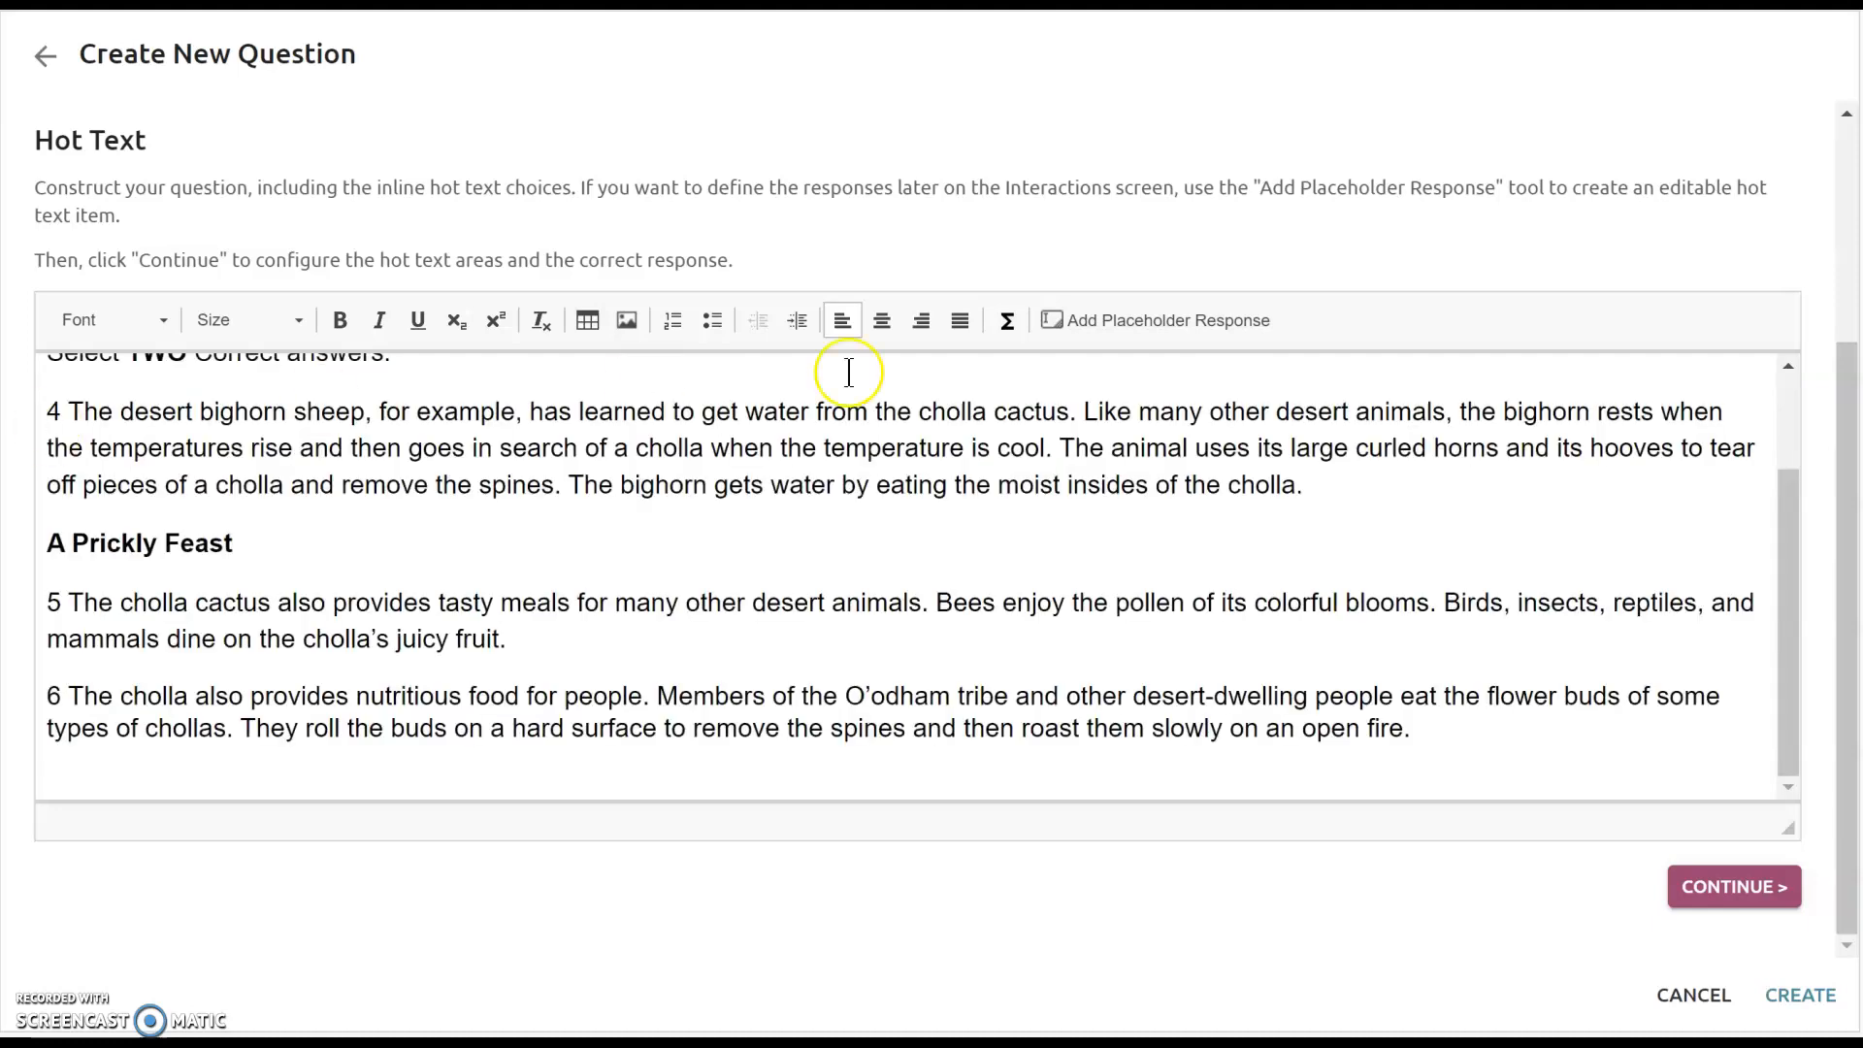
Remove the blank line above the question and insert a blank line between the question and "Select TWO Correct answers.".
scroll(978, 587, up, 5)
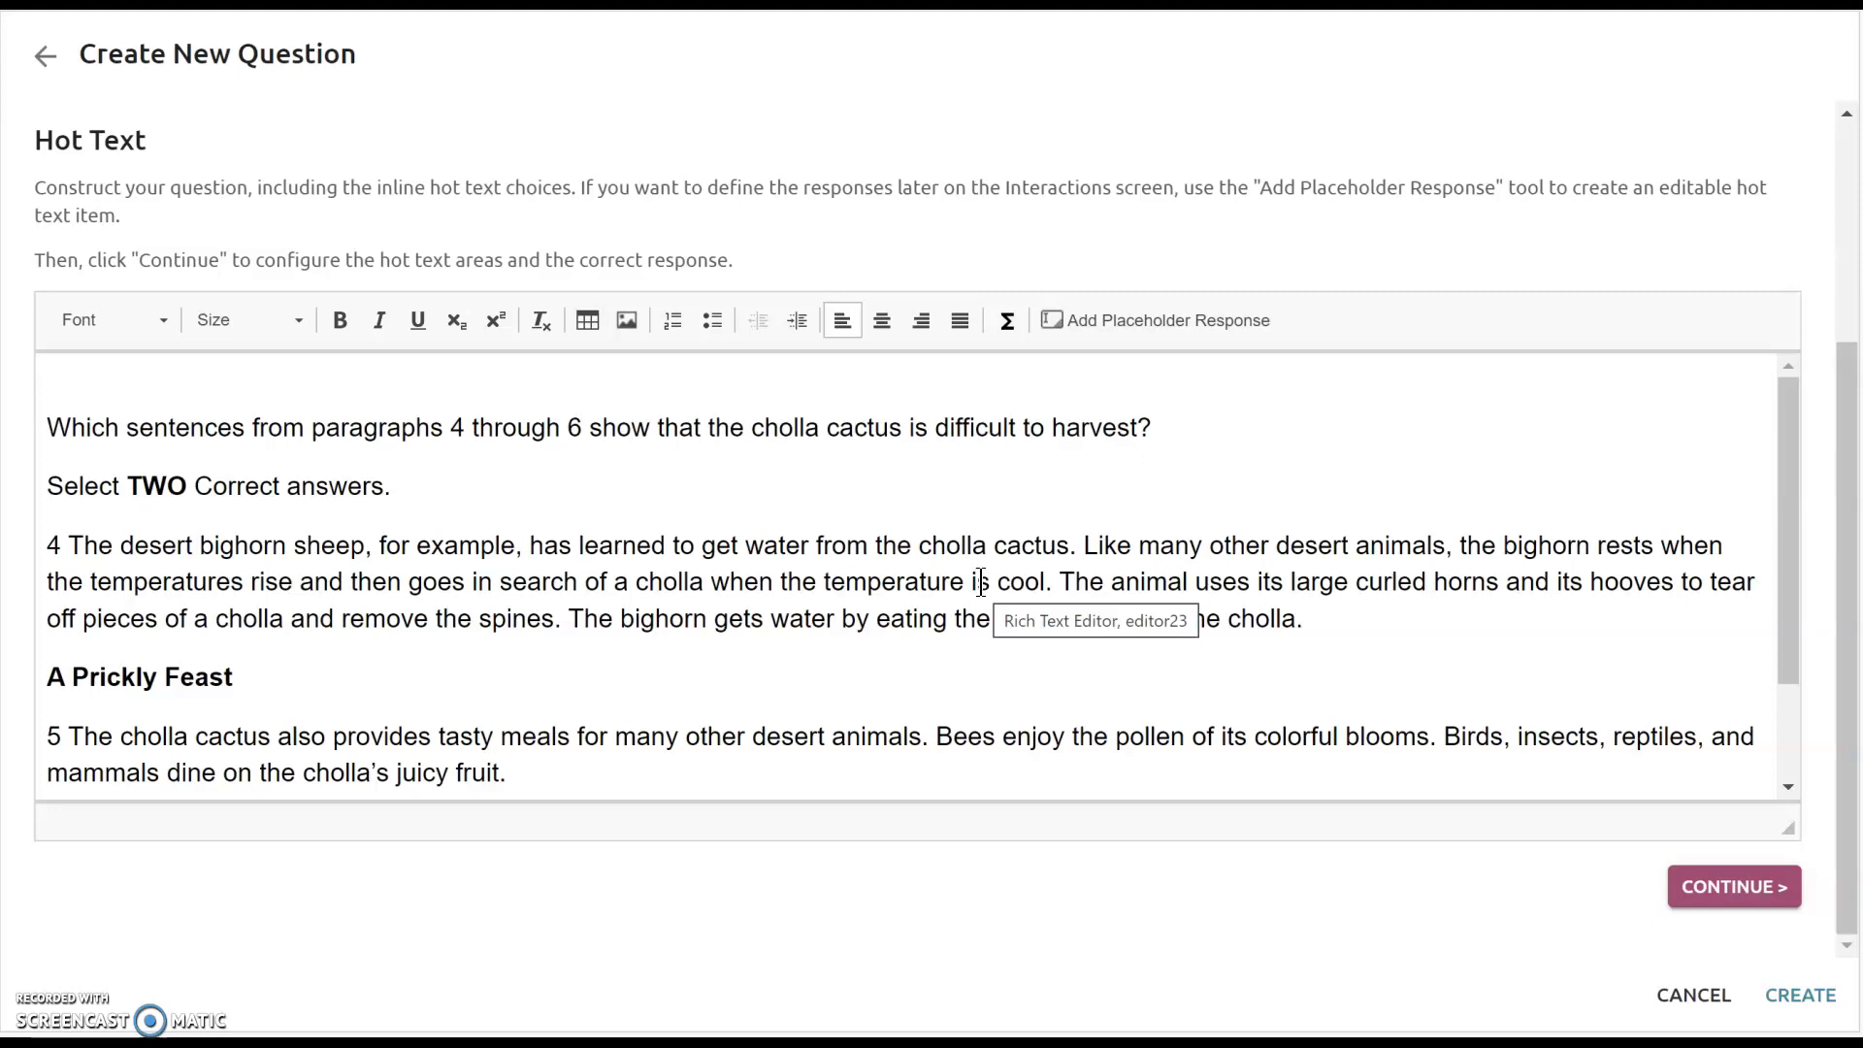
click(411, 388)
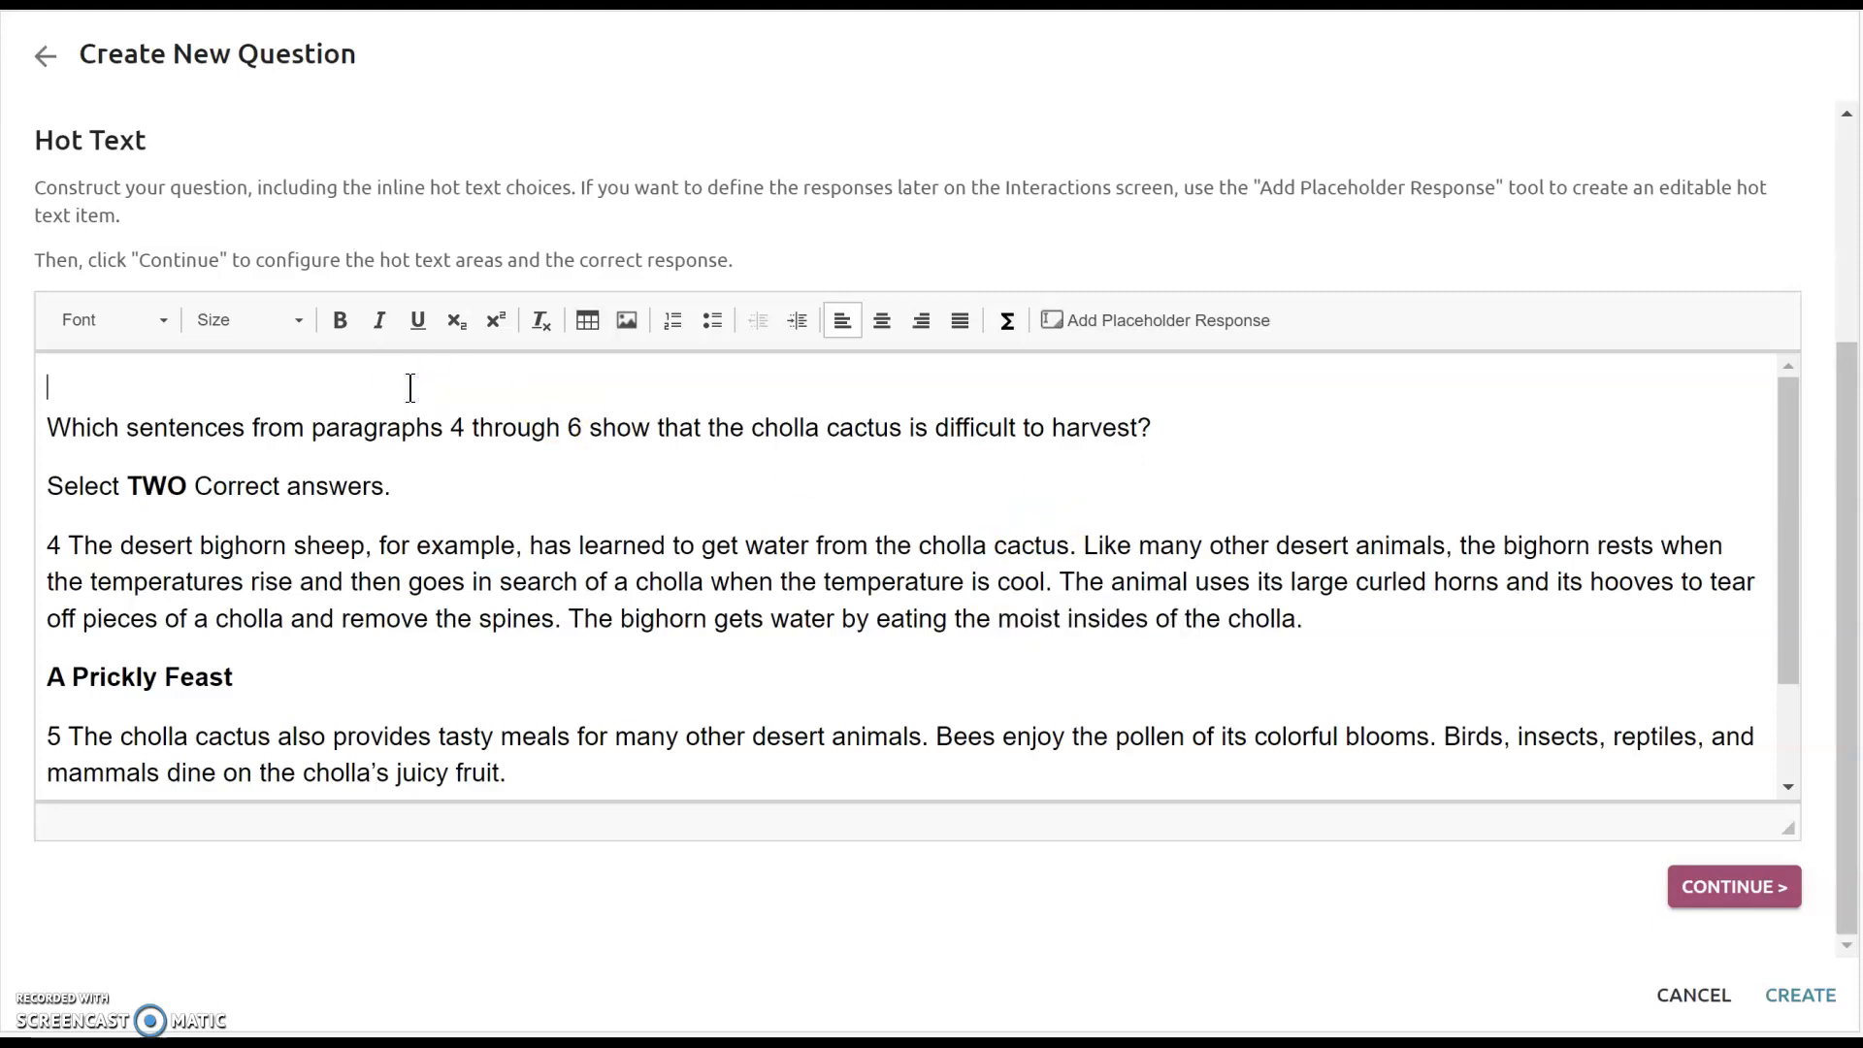
key(Delete)
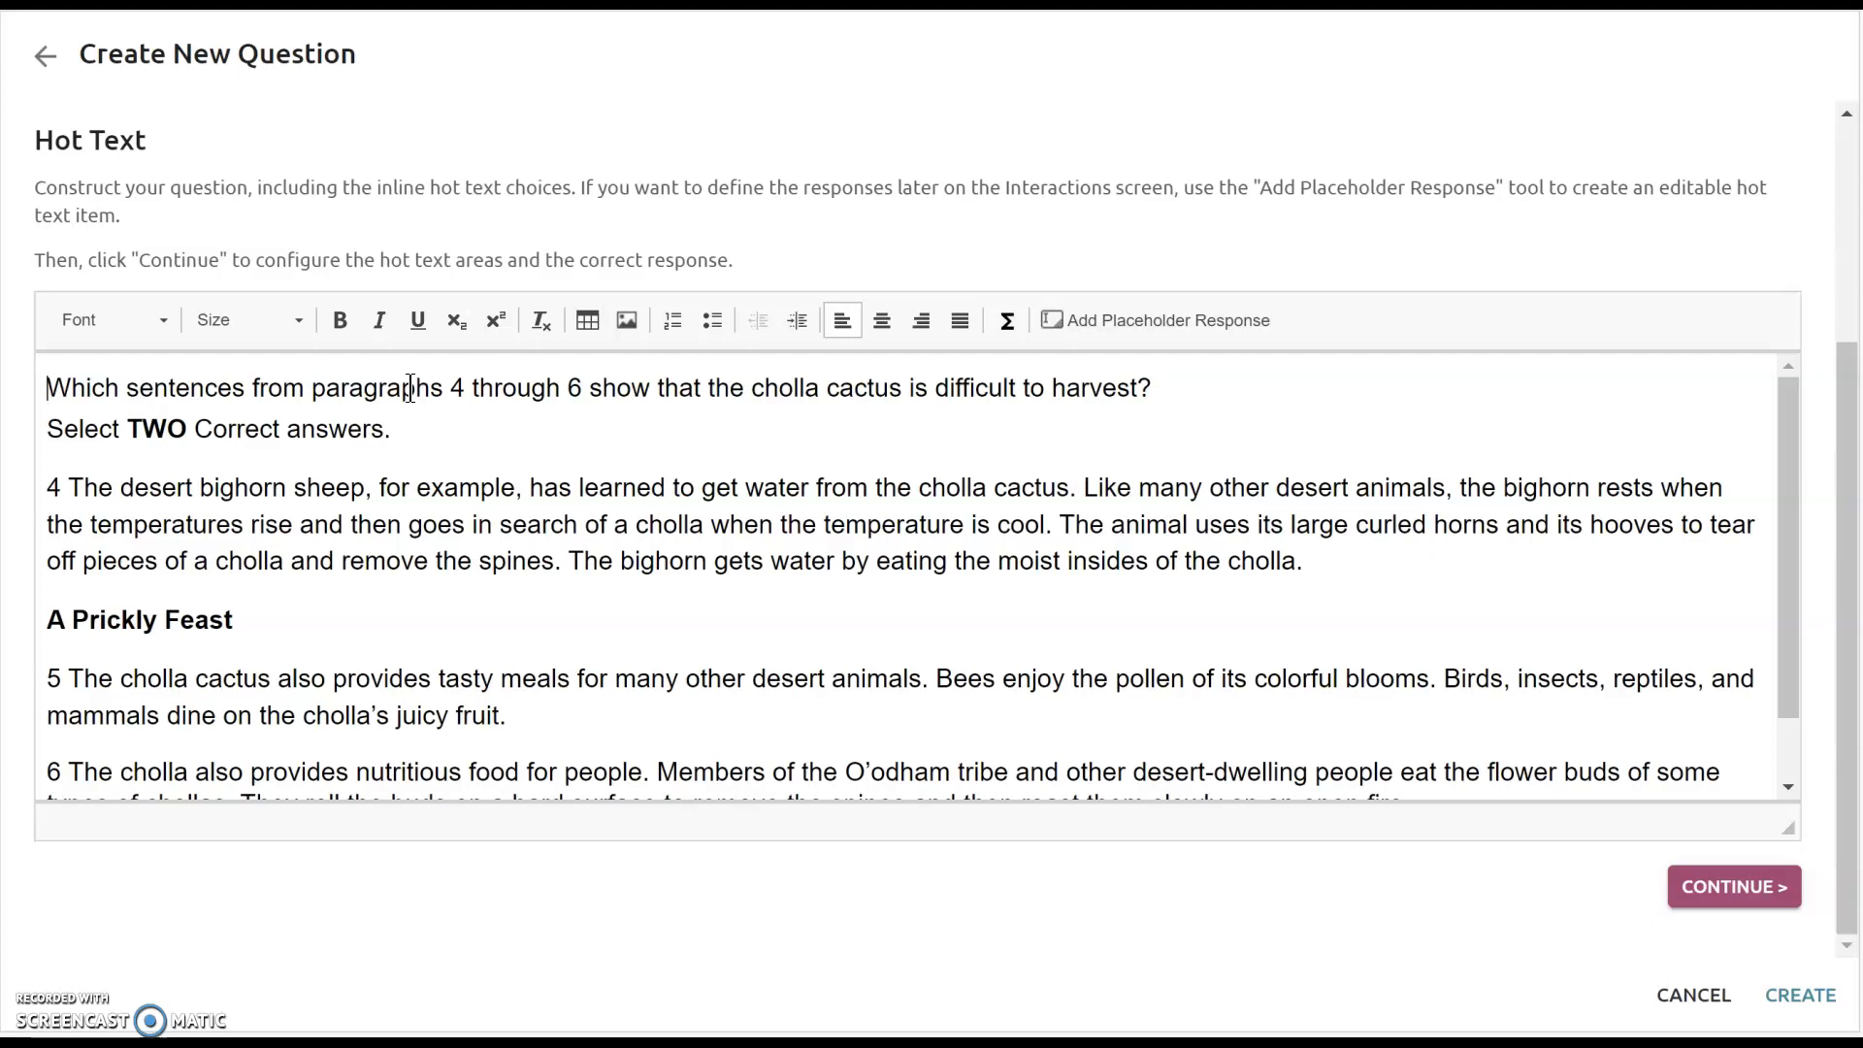
click(1219, 378)
key(Return)
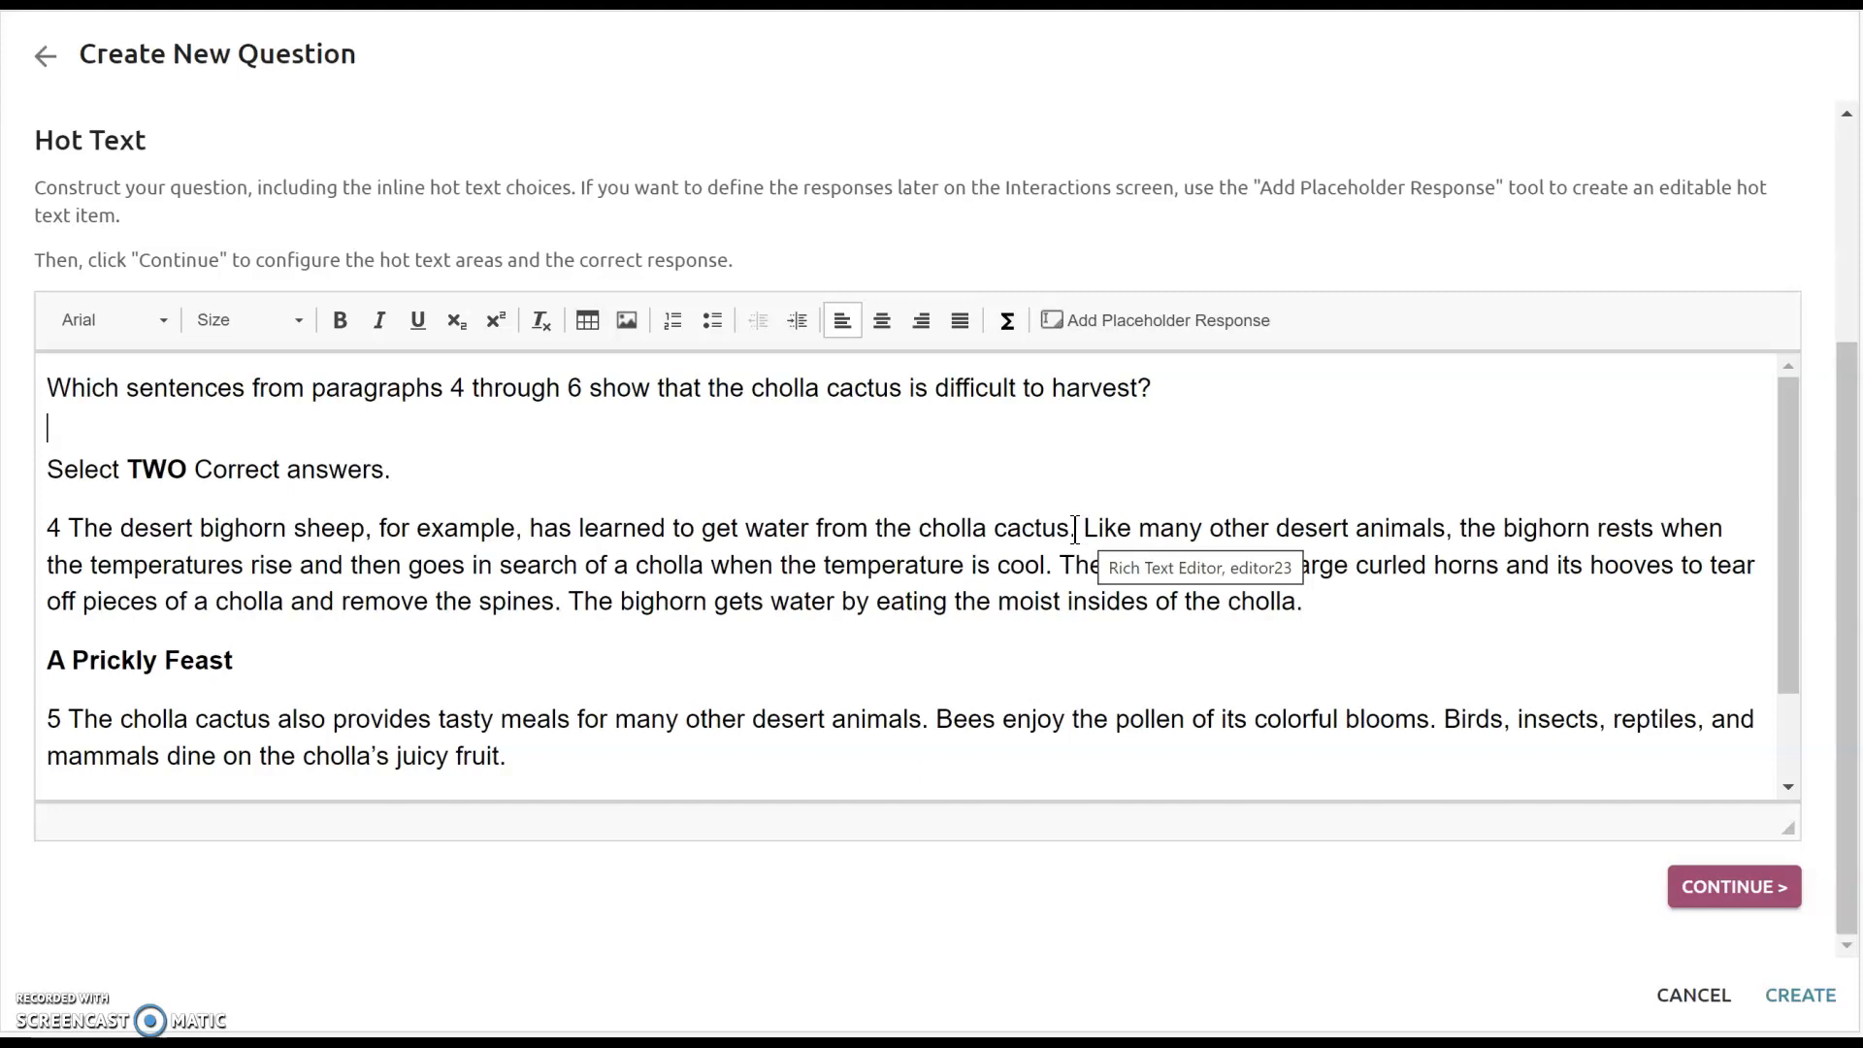
Make placeholder responses of paragraph 4's sentences starting "The desert bighorn sheep" and "The animal uses its large curled horns".
drag(1075, 529, 58, 529)
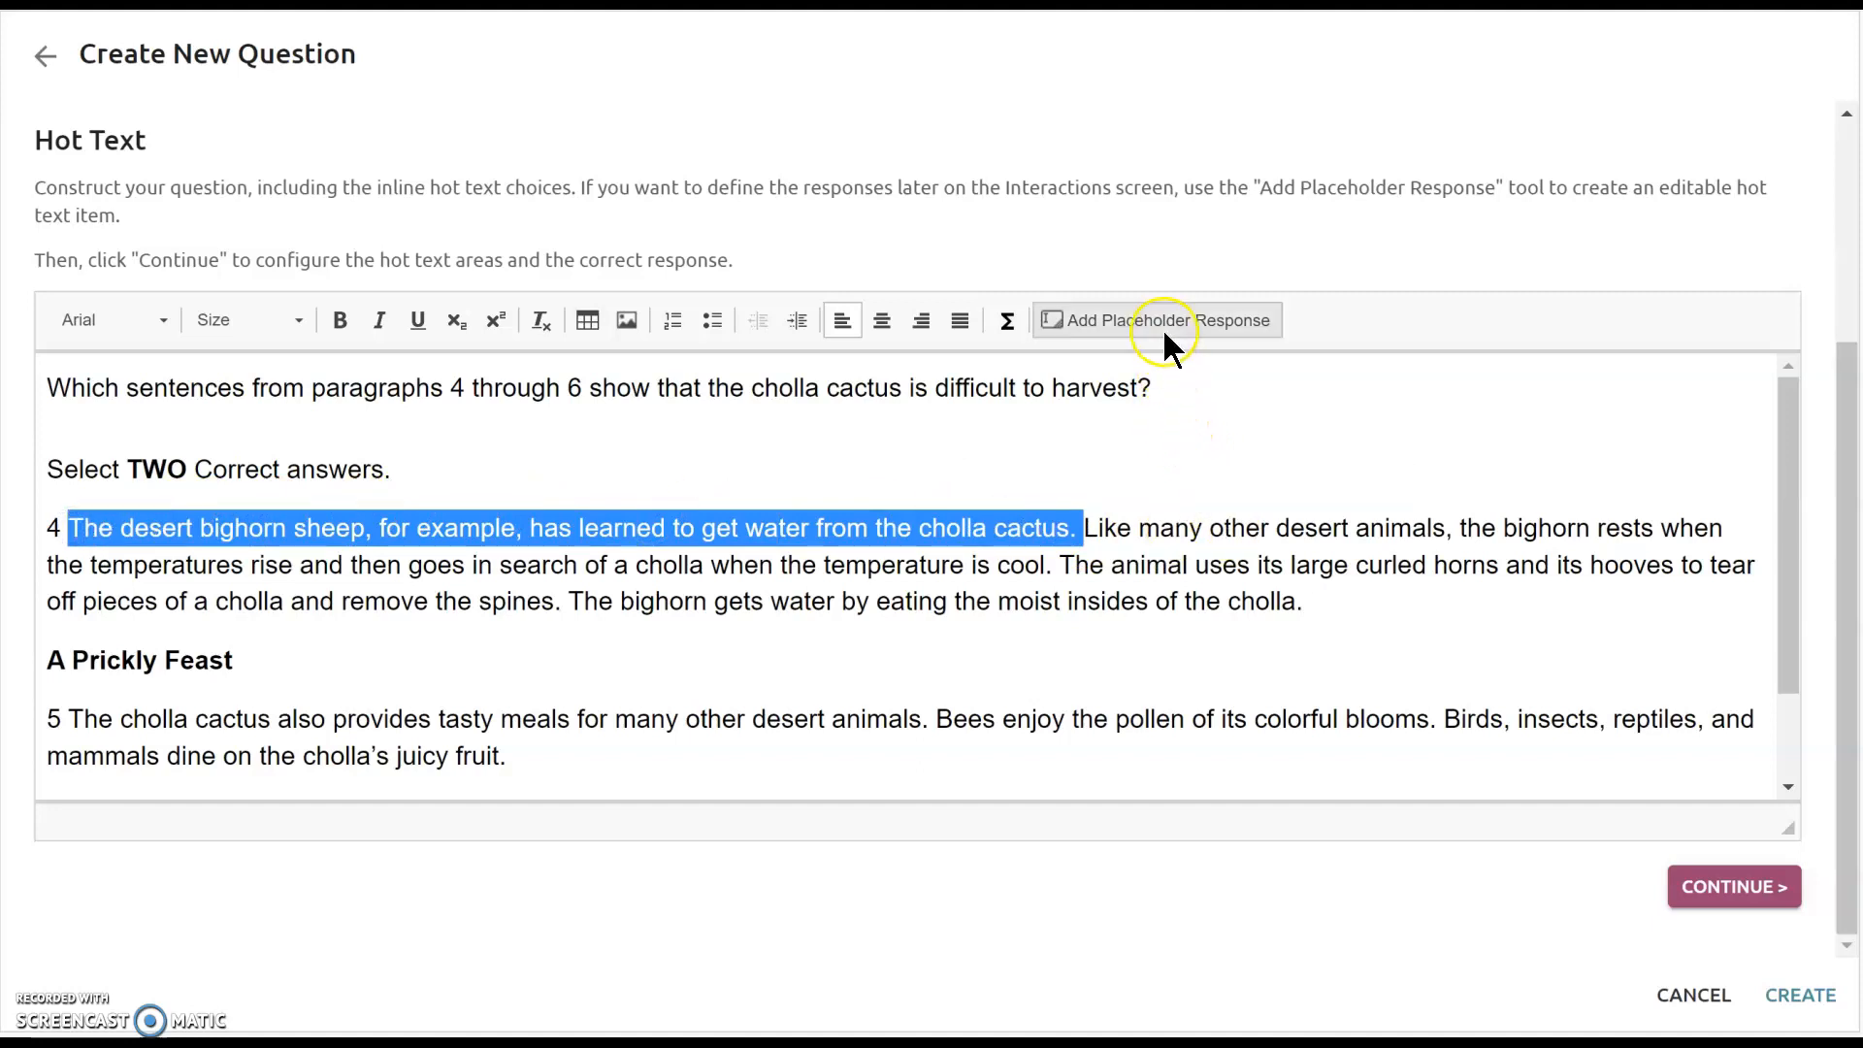
click(1117, 322)
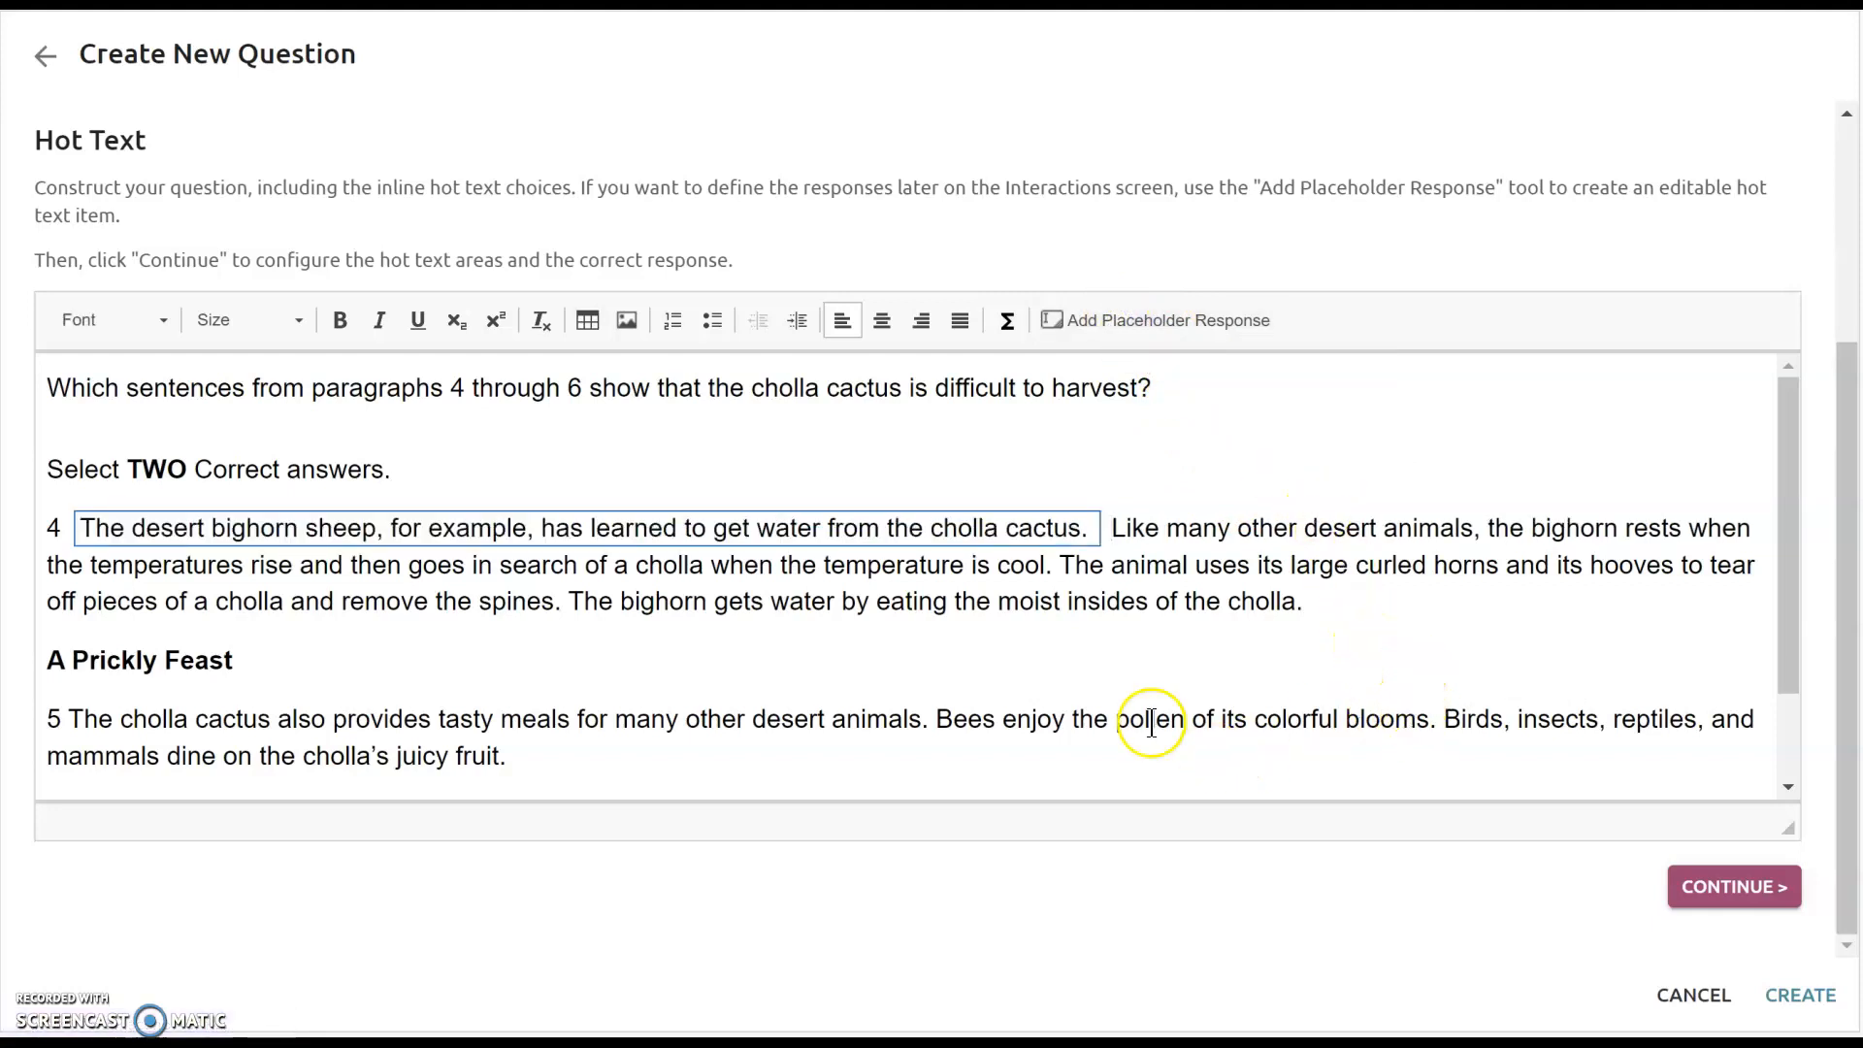
drag(1059, 568, 562, 613)
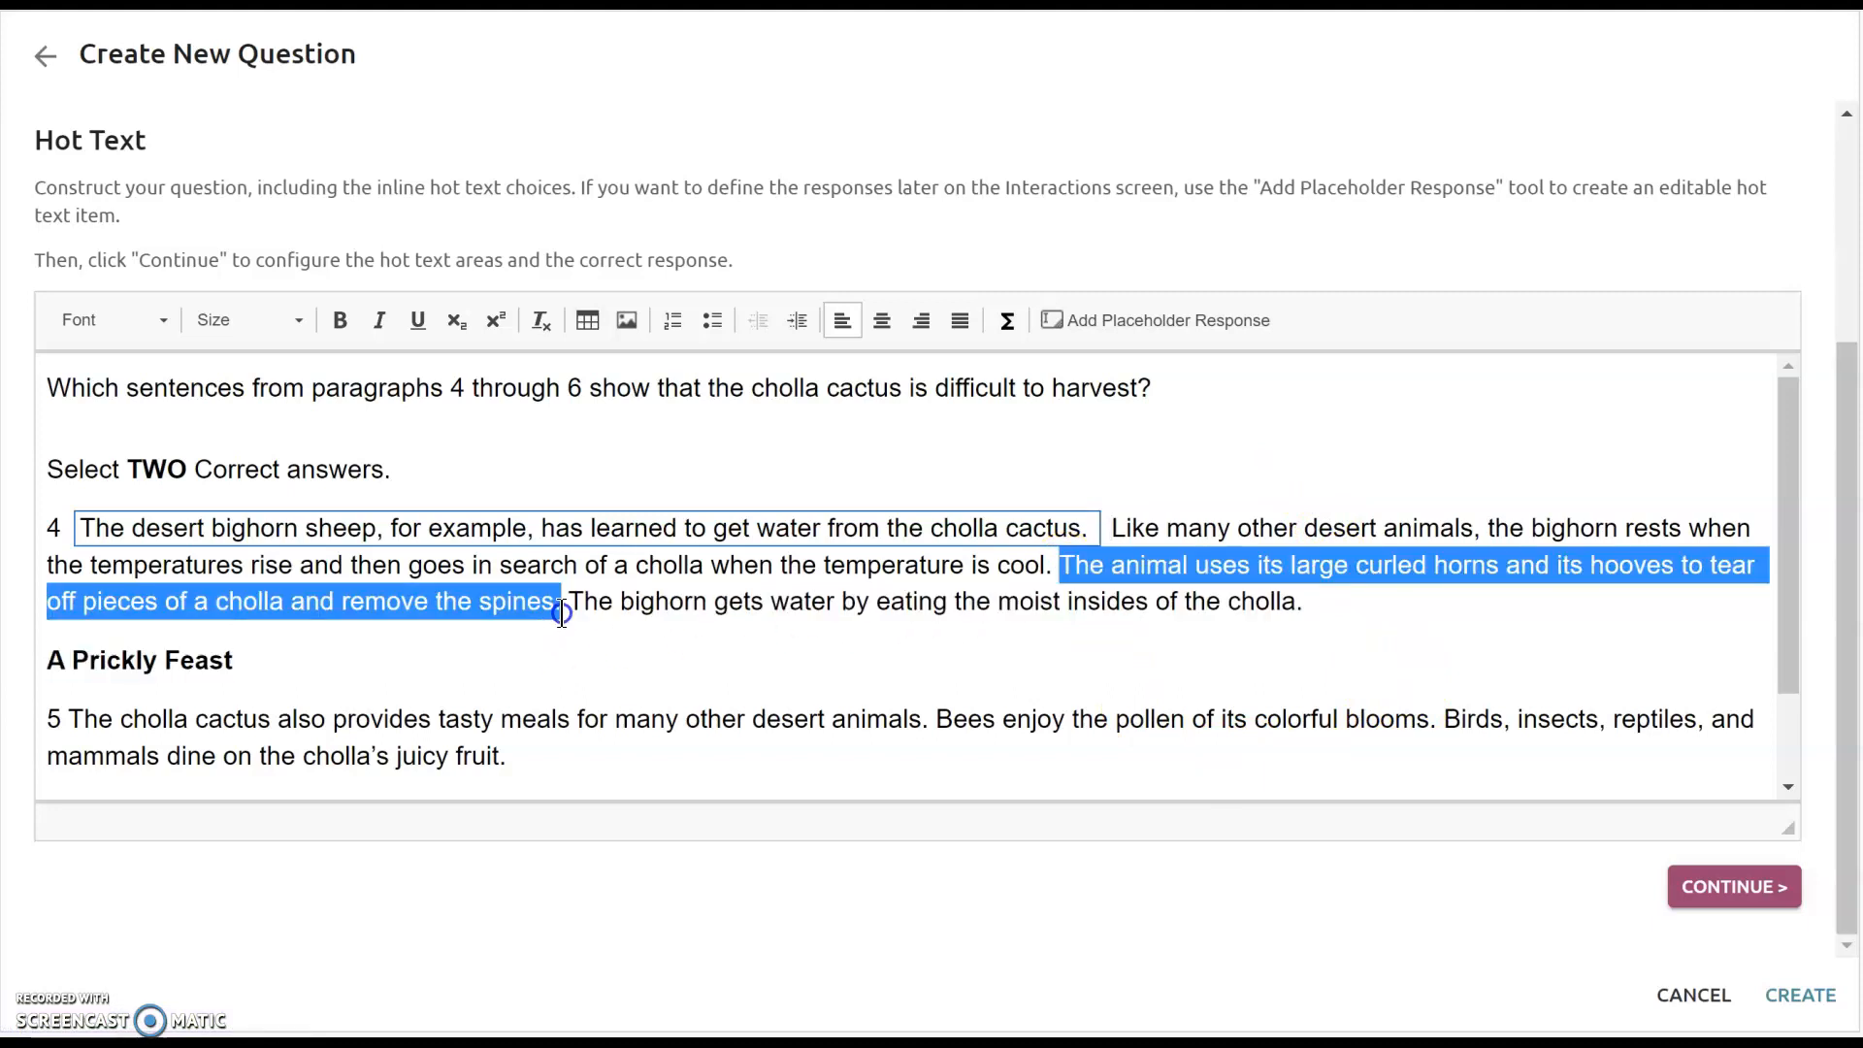
click(1146, 322)
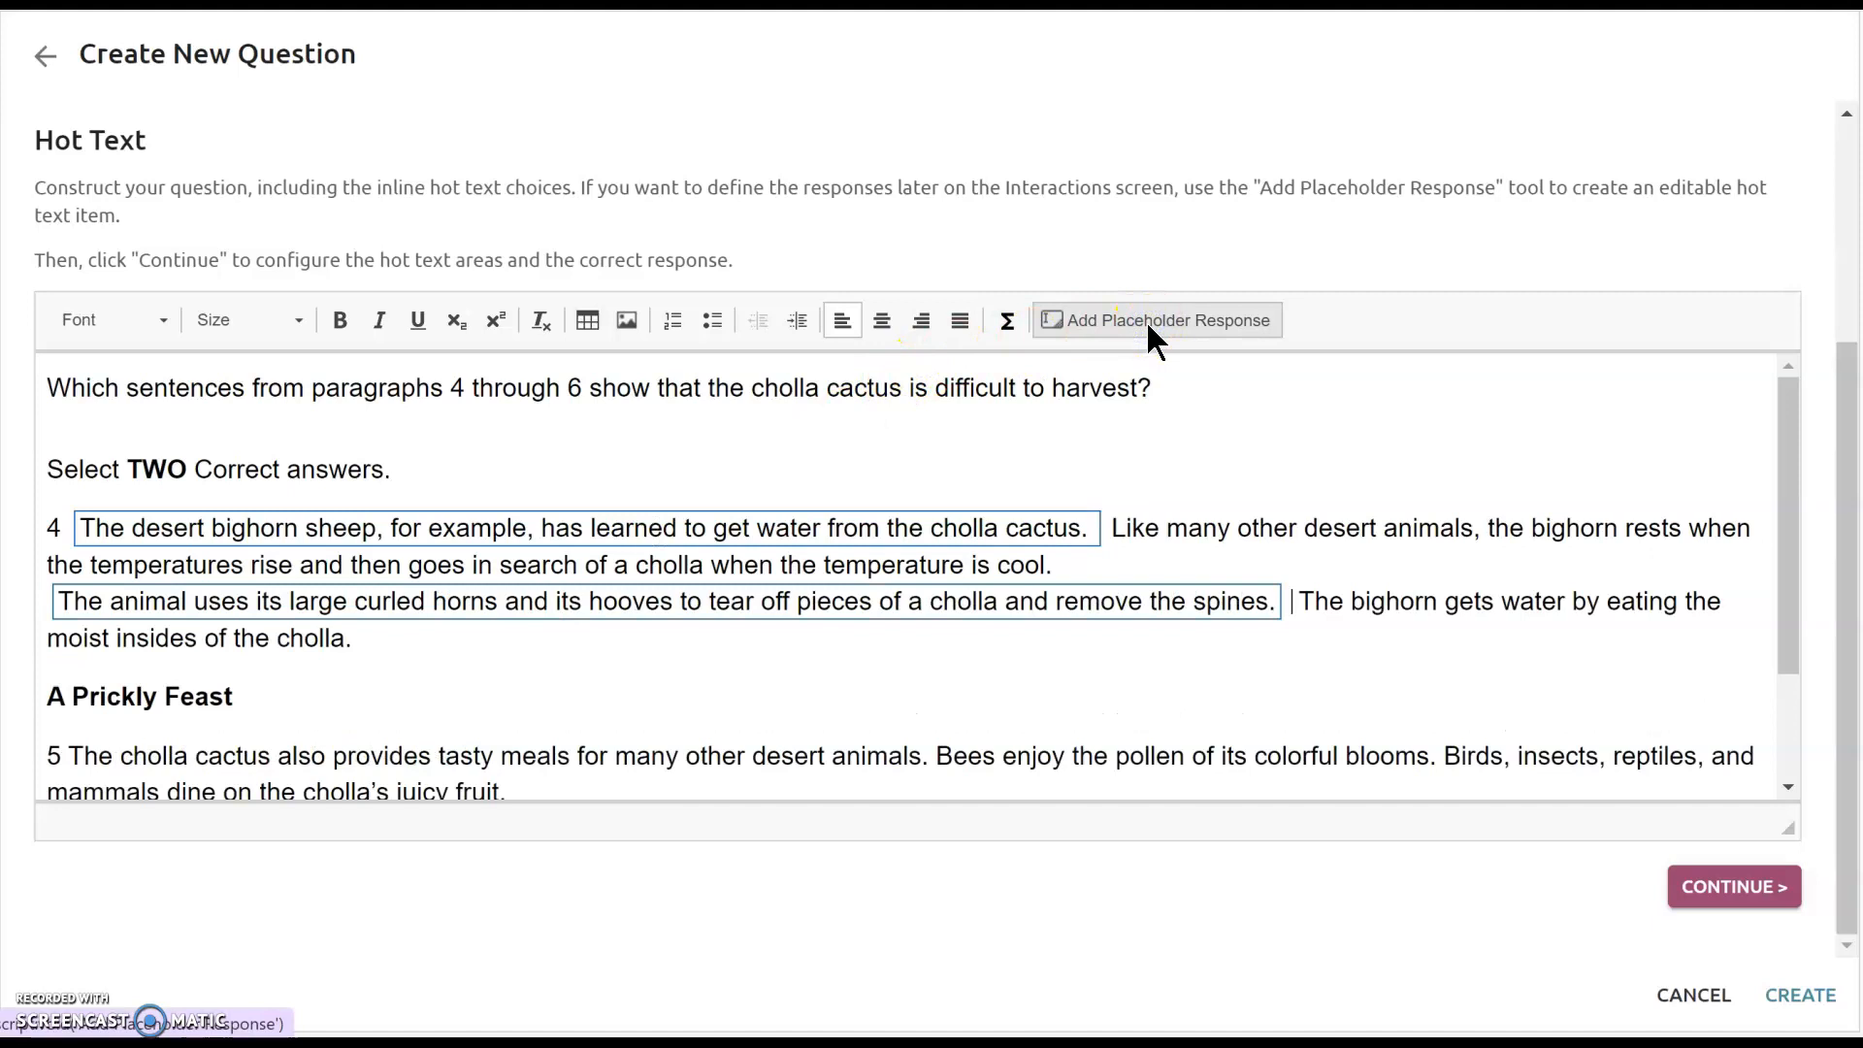
Justify the text of passage paragraph 4.
drag(373, 638, 38, 537)
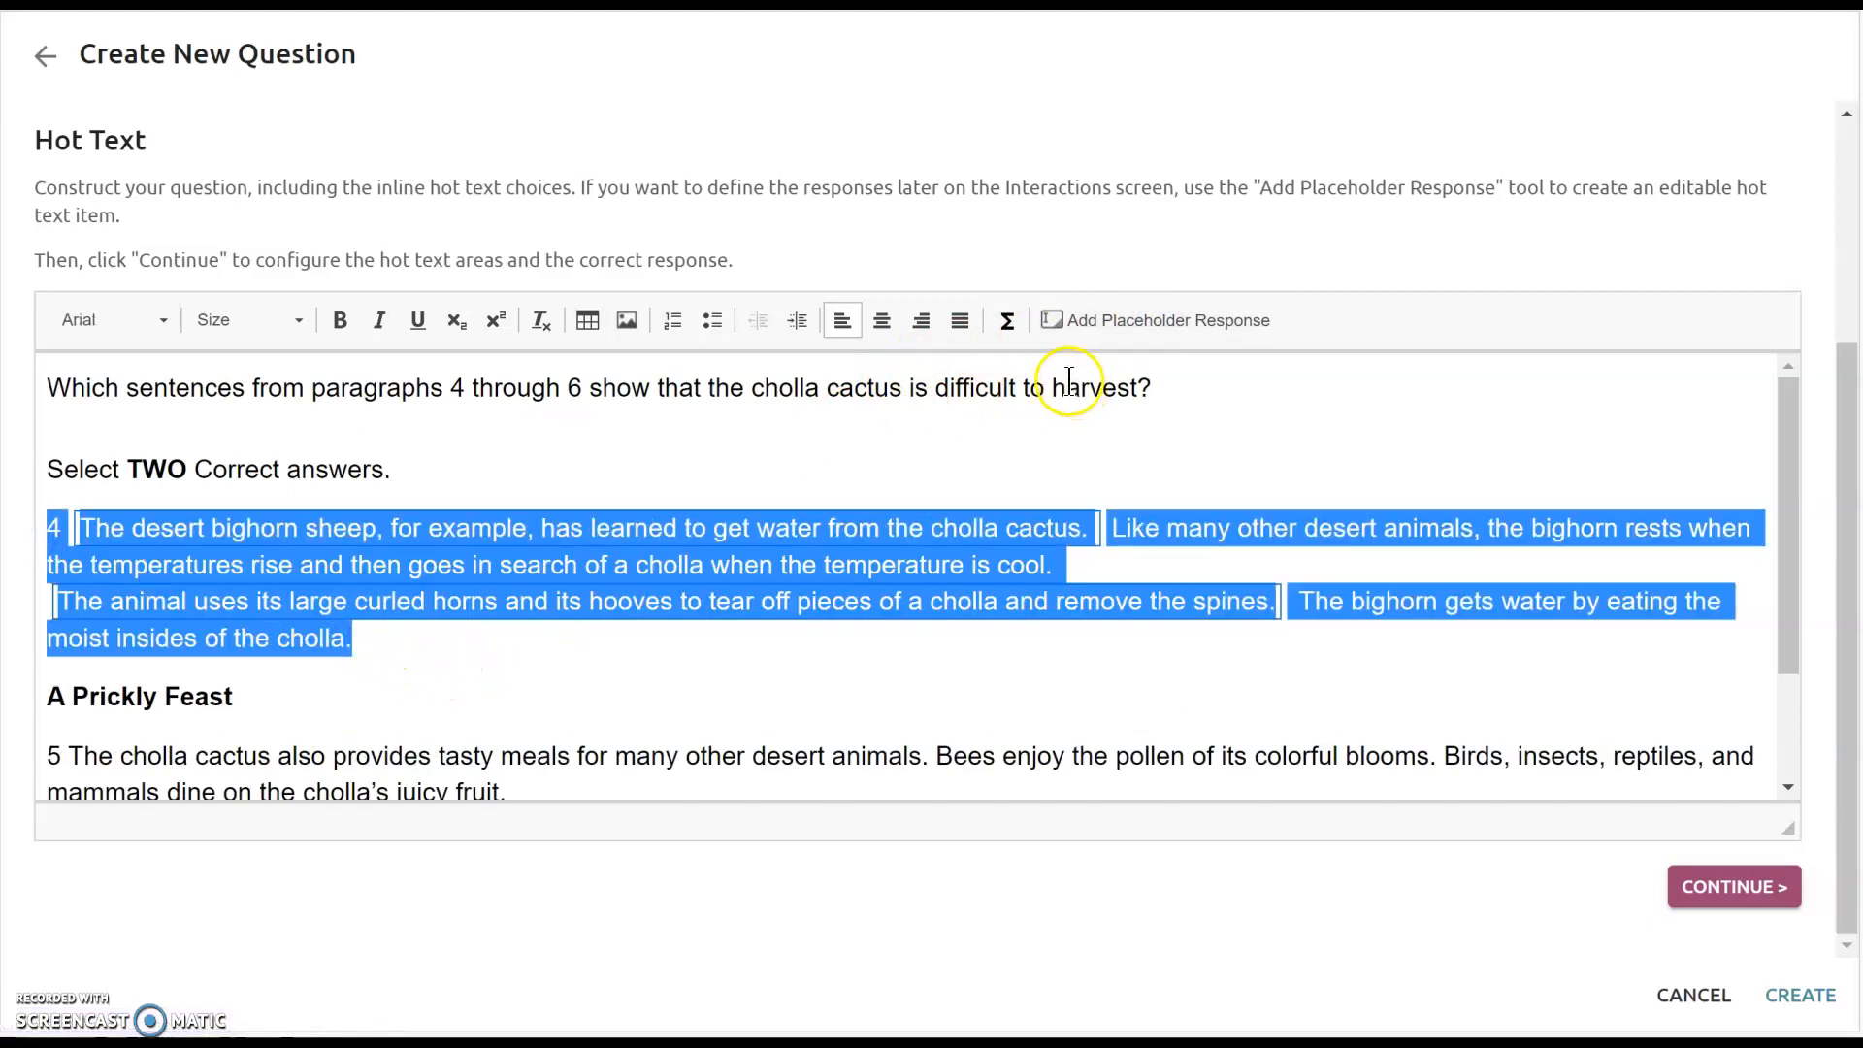
click(965, 332)
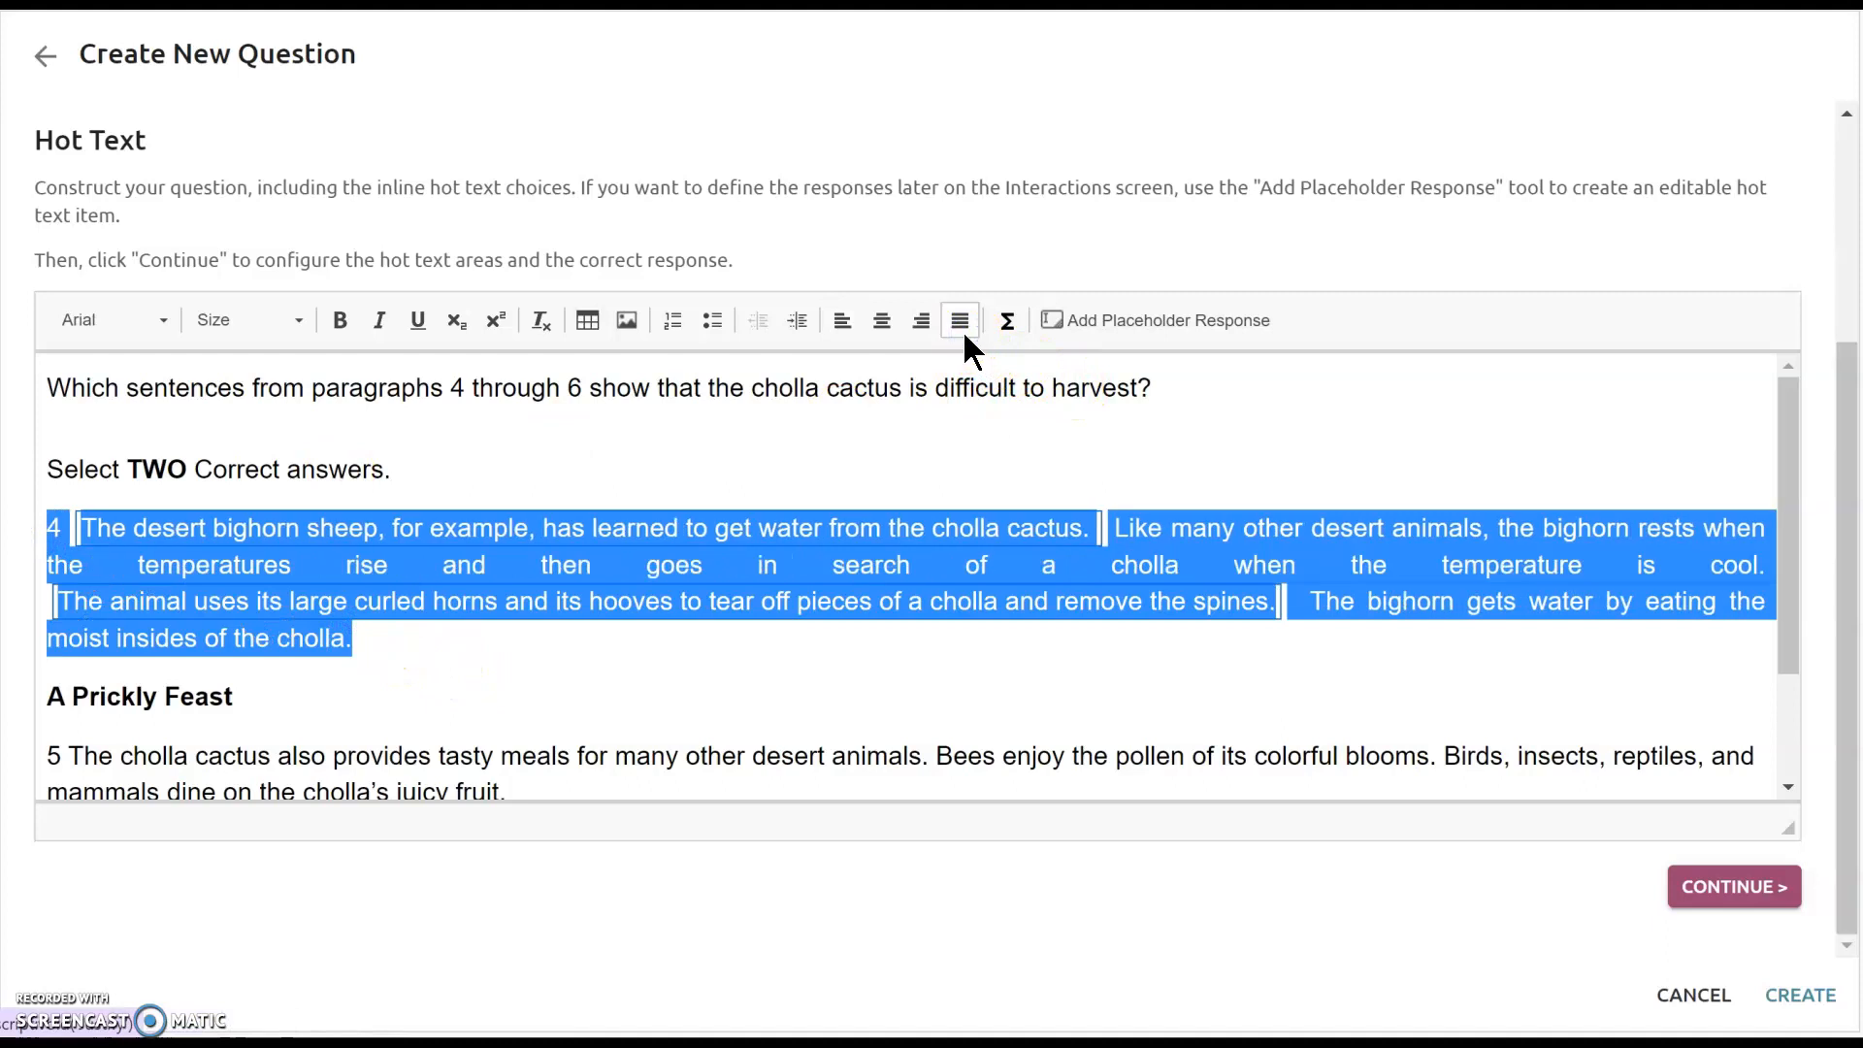
click(483, 647)
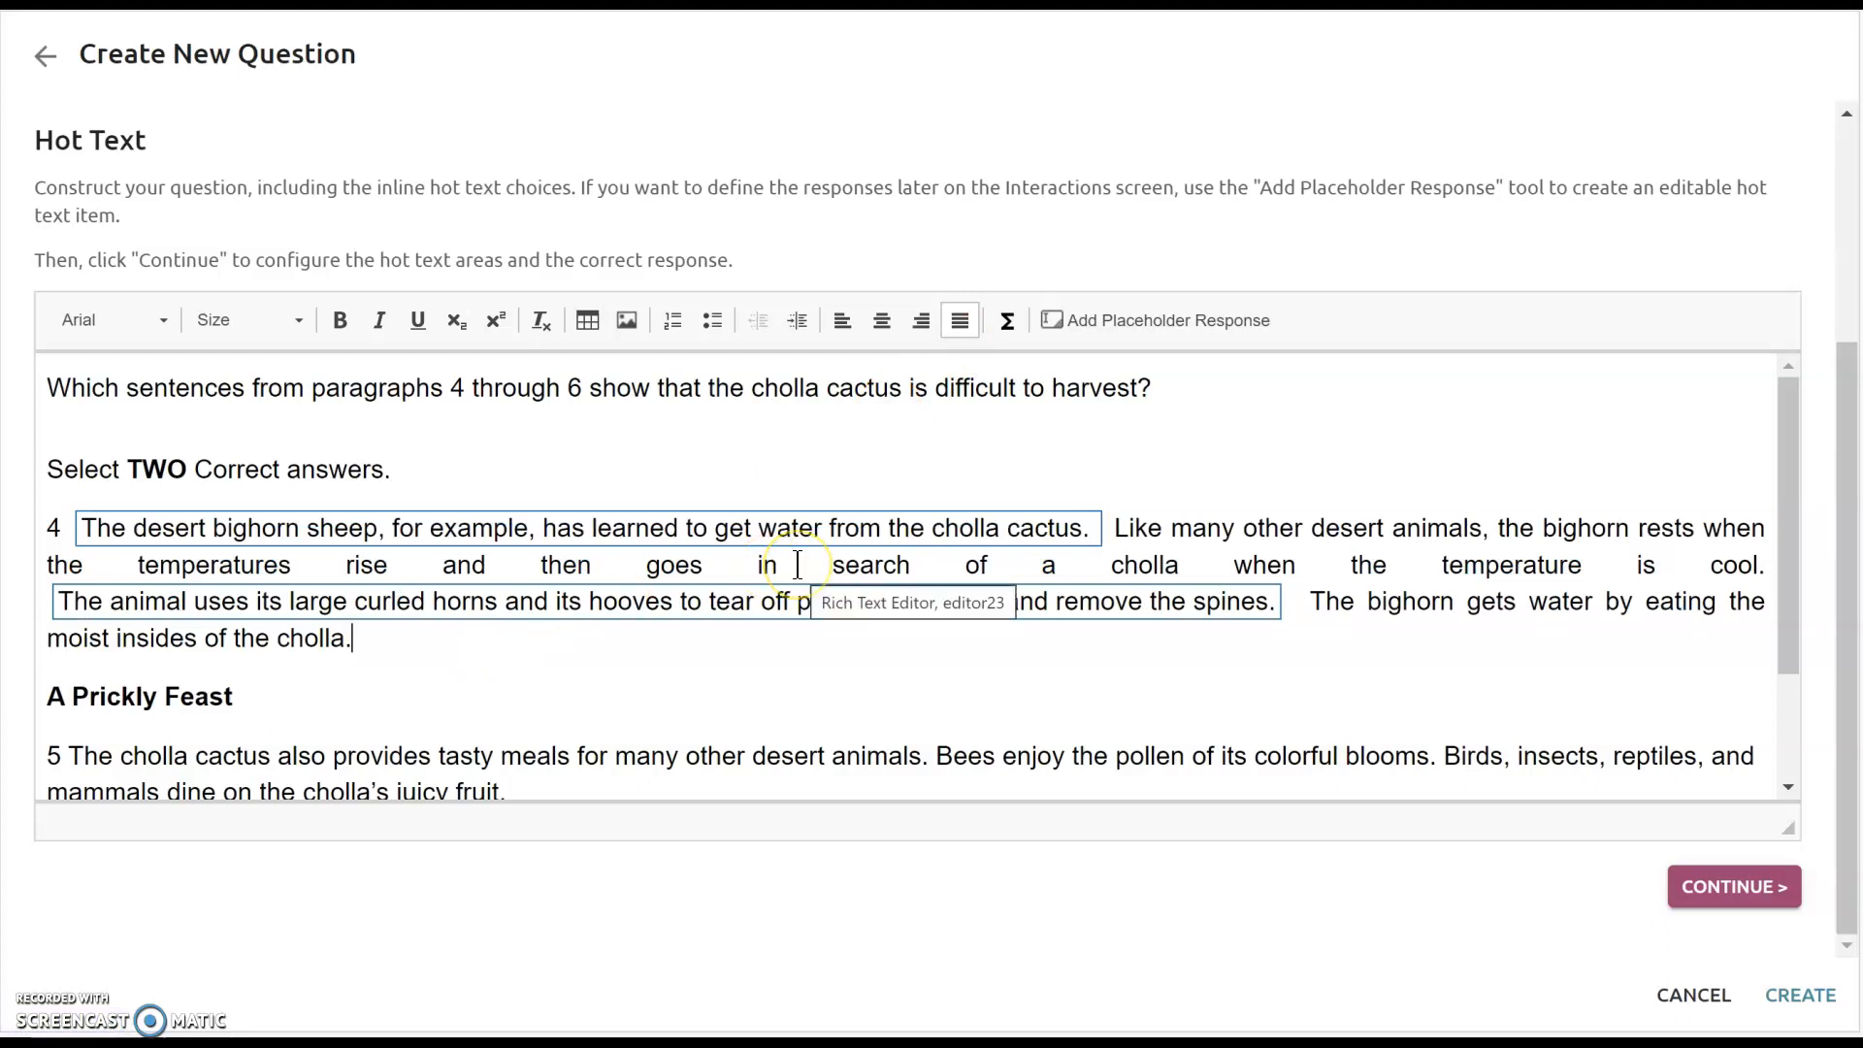
Make a placeholder response of "Bees enjoy the pollen of its colorful blooms." in paragraph 5.
scroll(798, 564, down, 3)
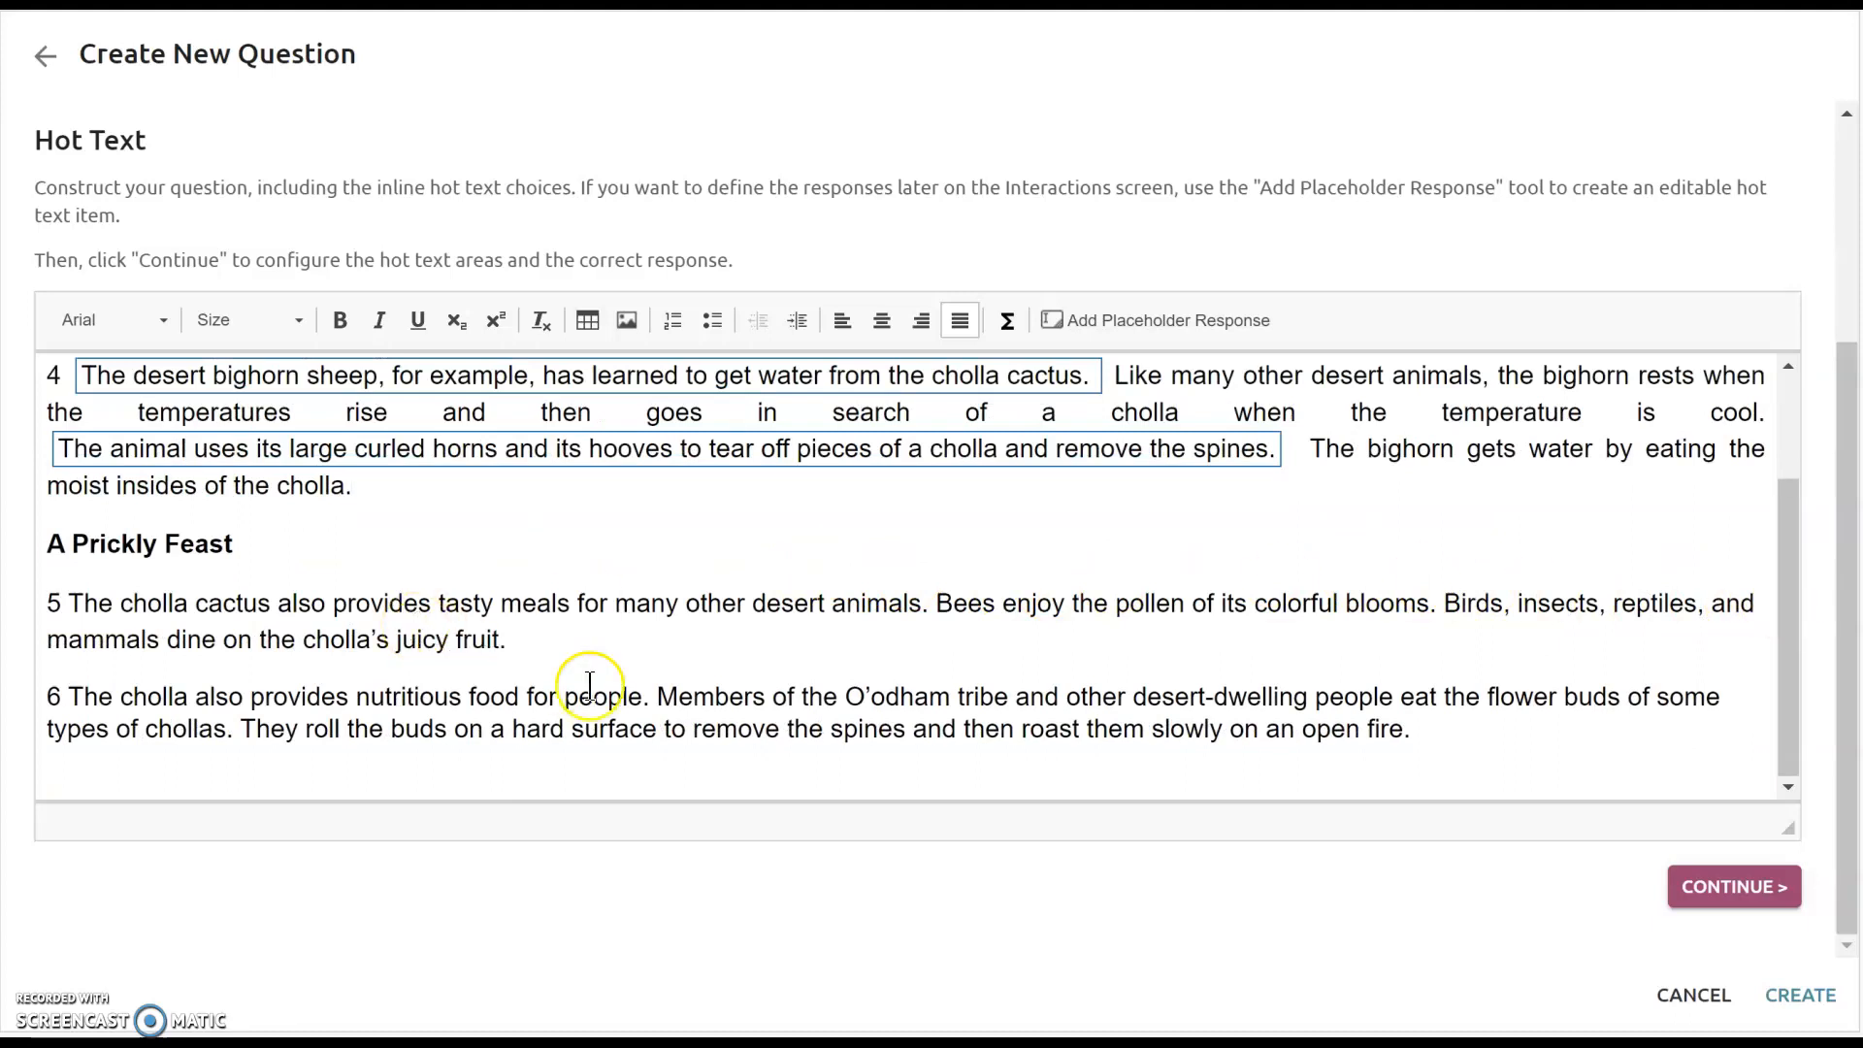
drag(934, 604, 1438, 608)
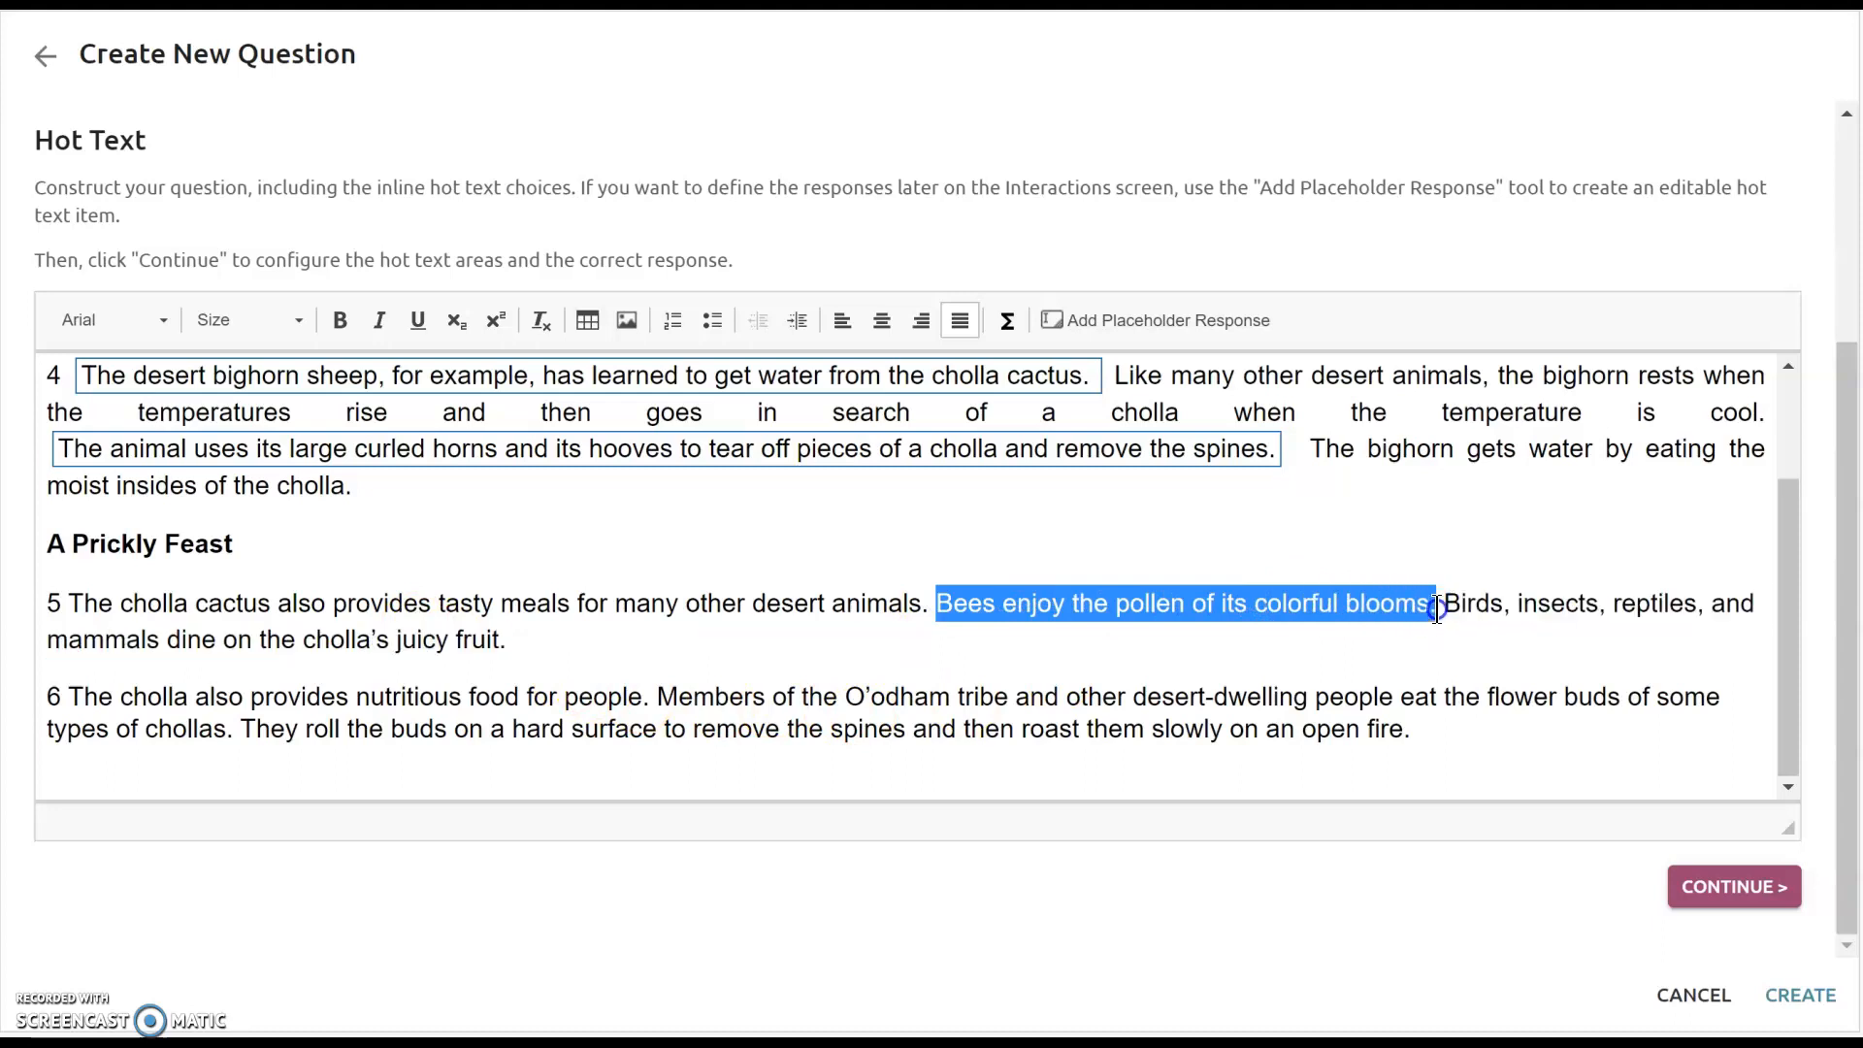
click(1184, 321)
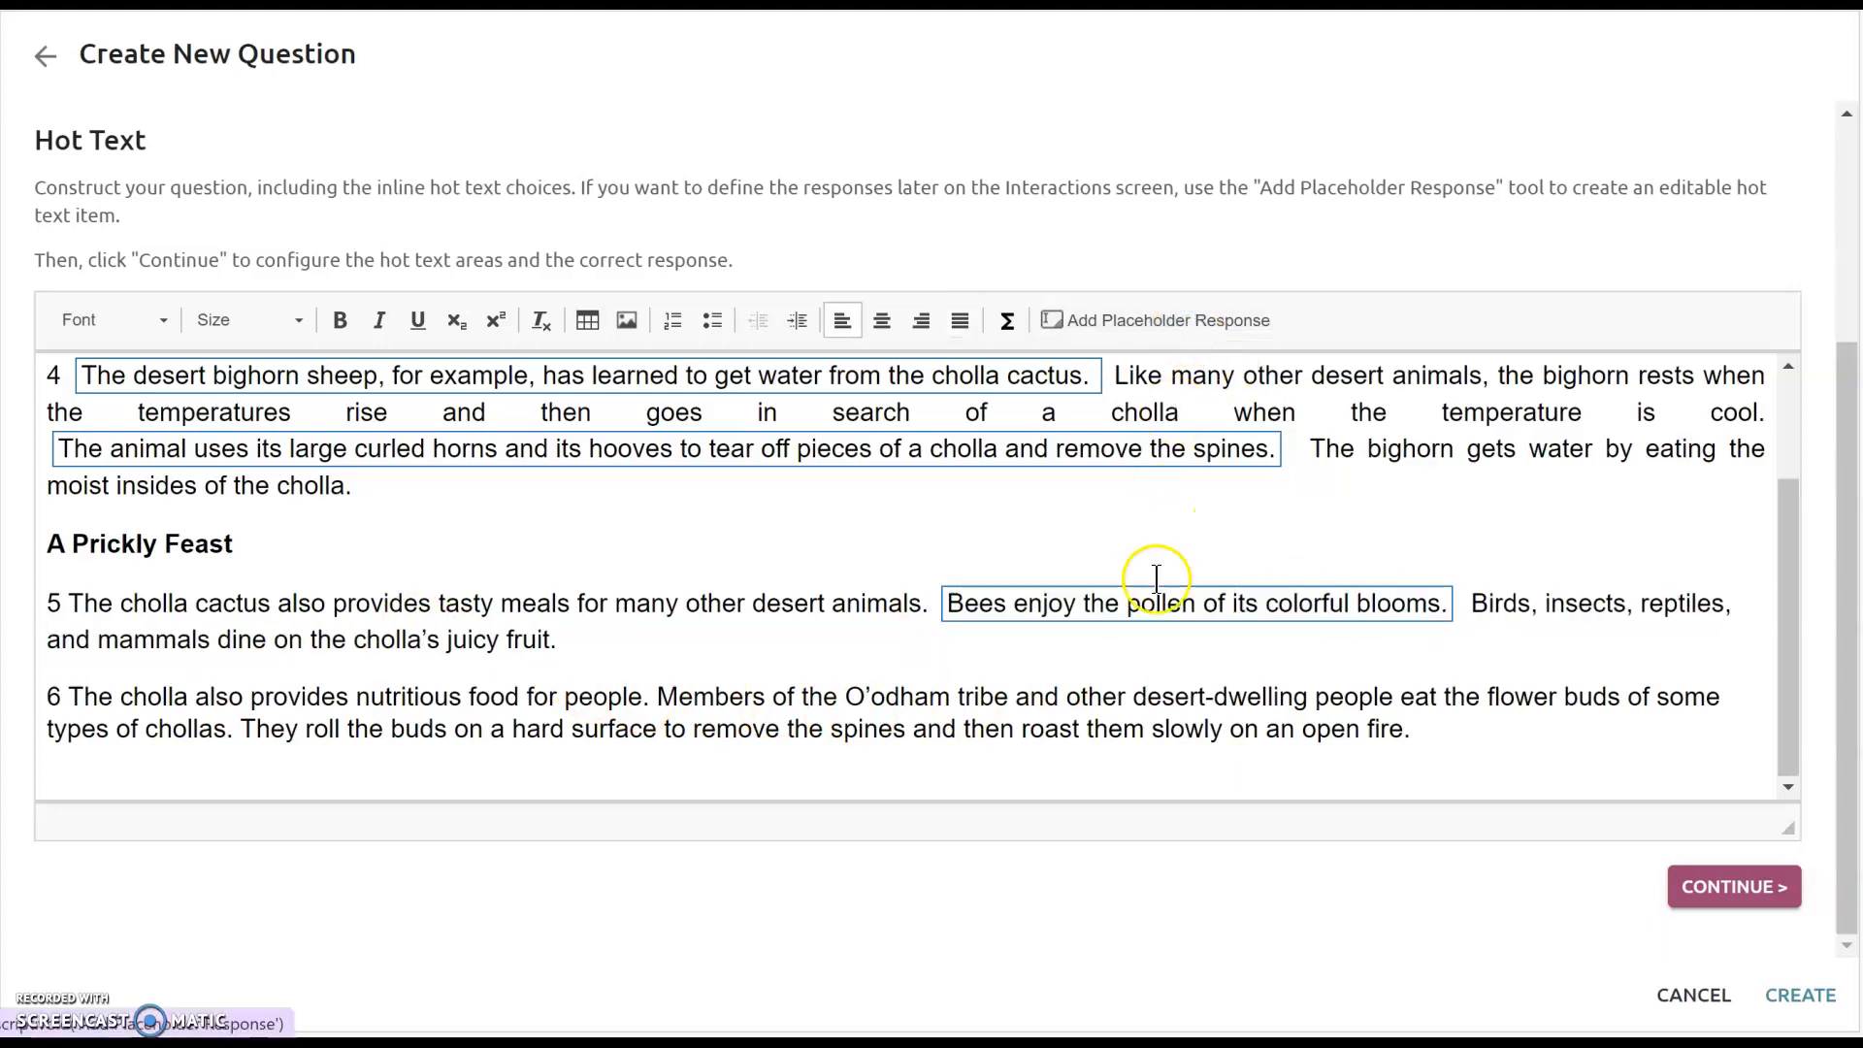
Make placeholder responses of "They roll the buds on a hard surface..." and "The cholla also provides nutritious food for people." in paragraph 6.
drag(1434, 740, 244, 729)
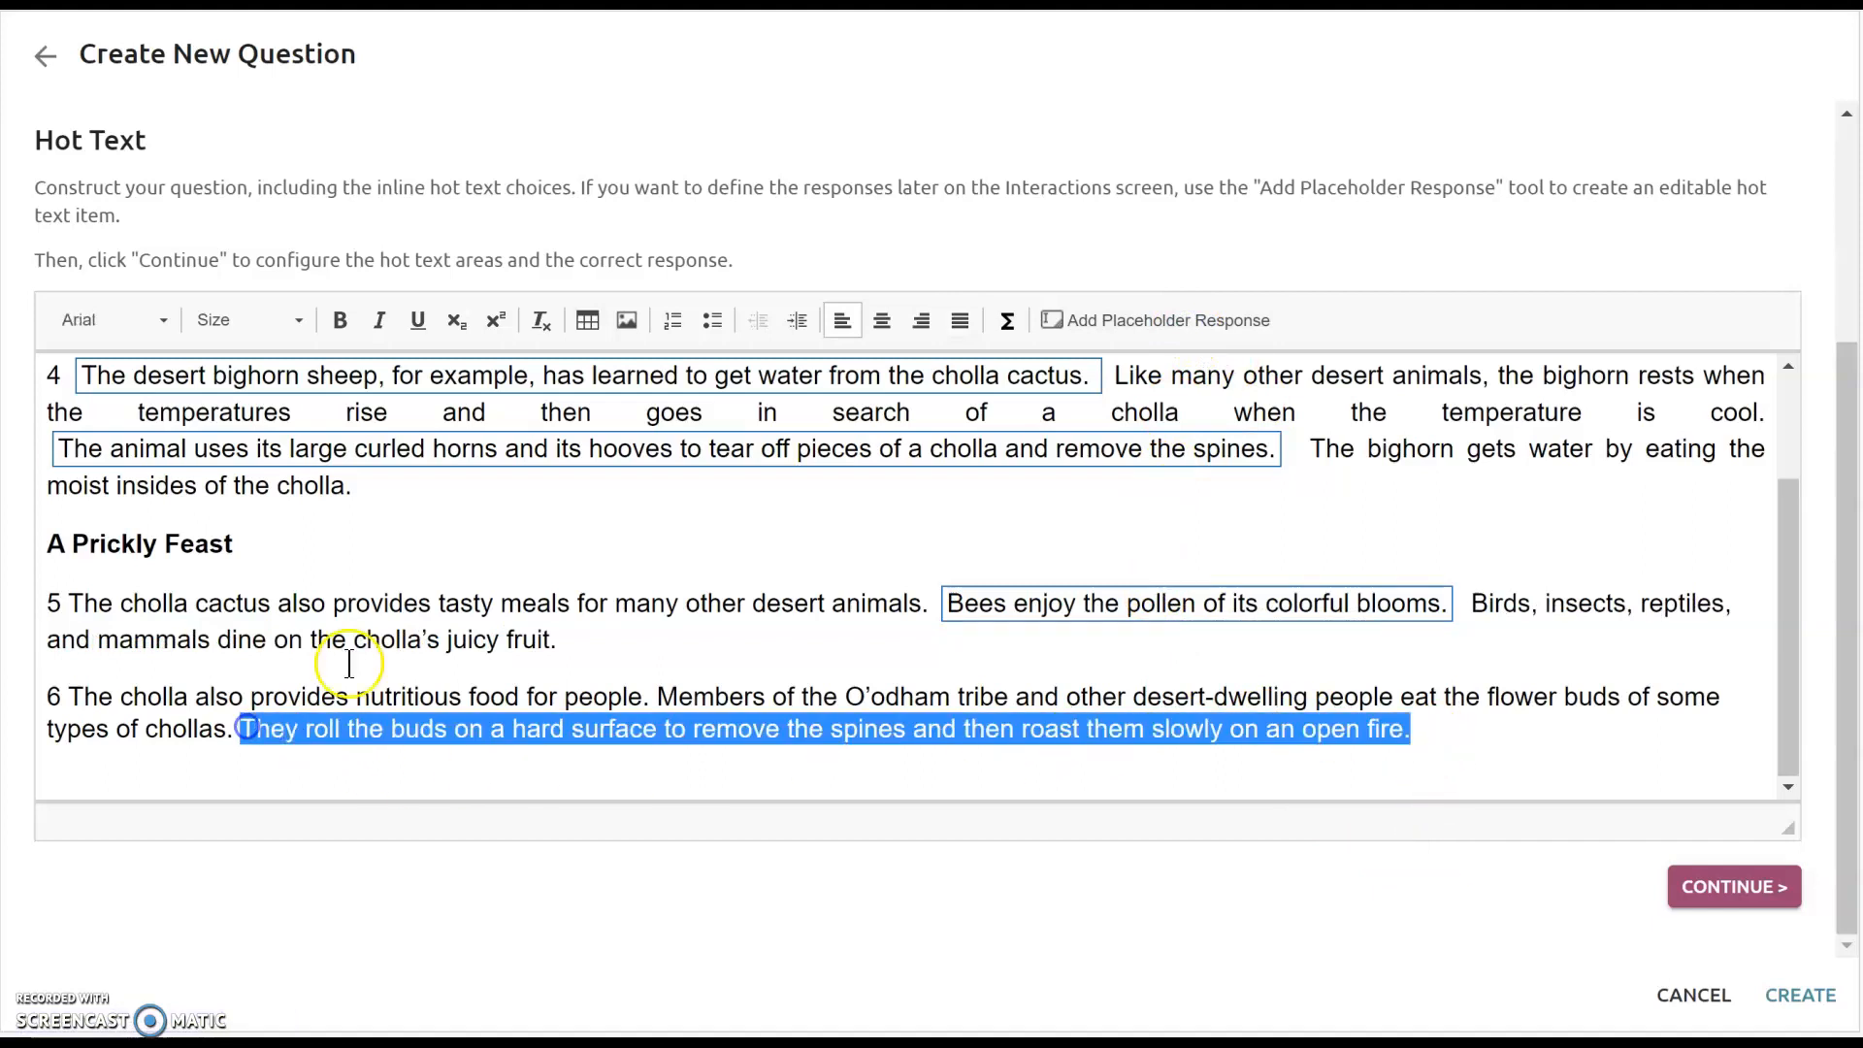
click(1103, 317)
click(676, 673)
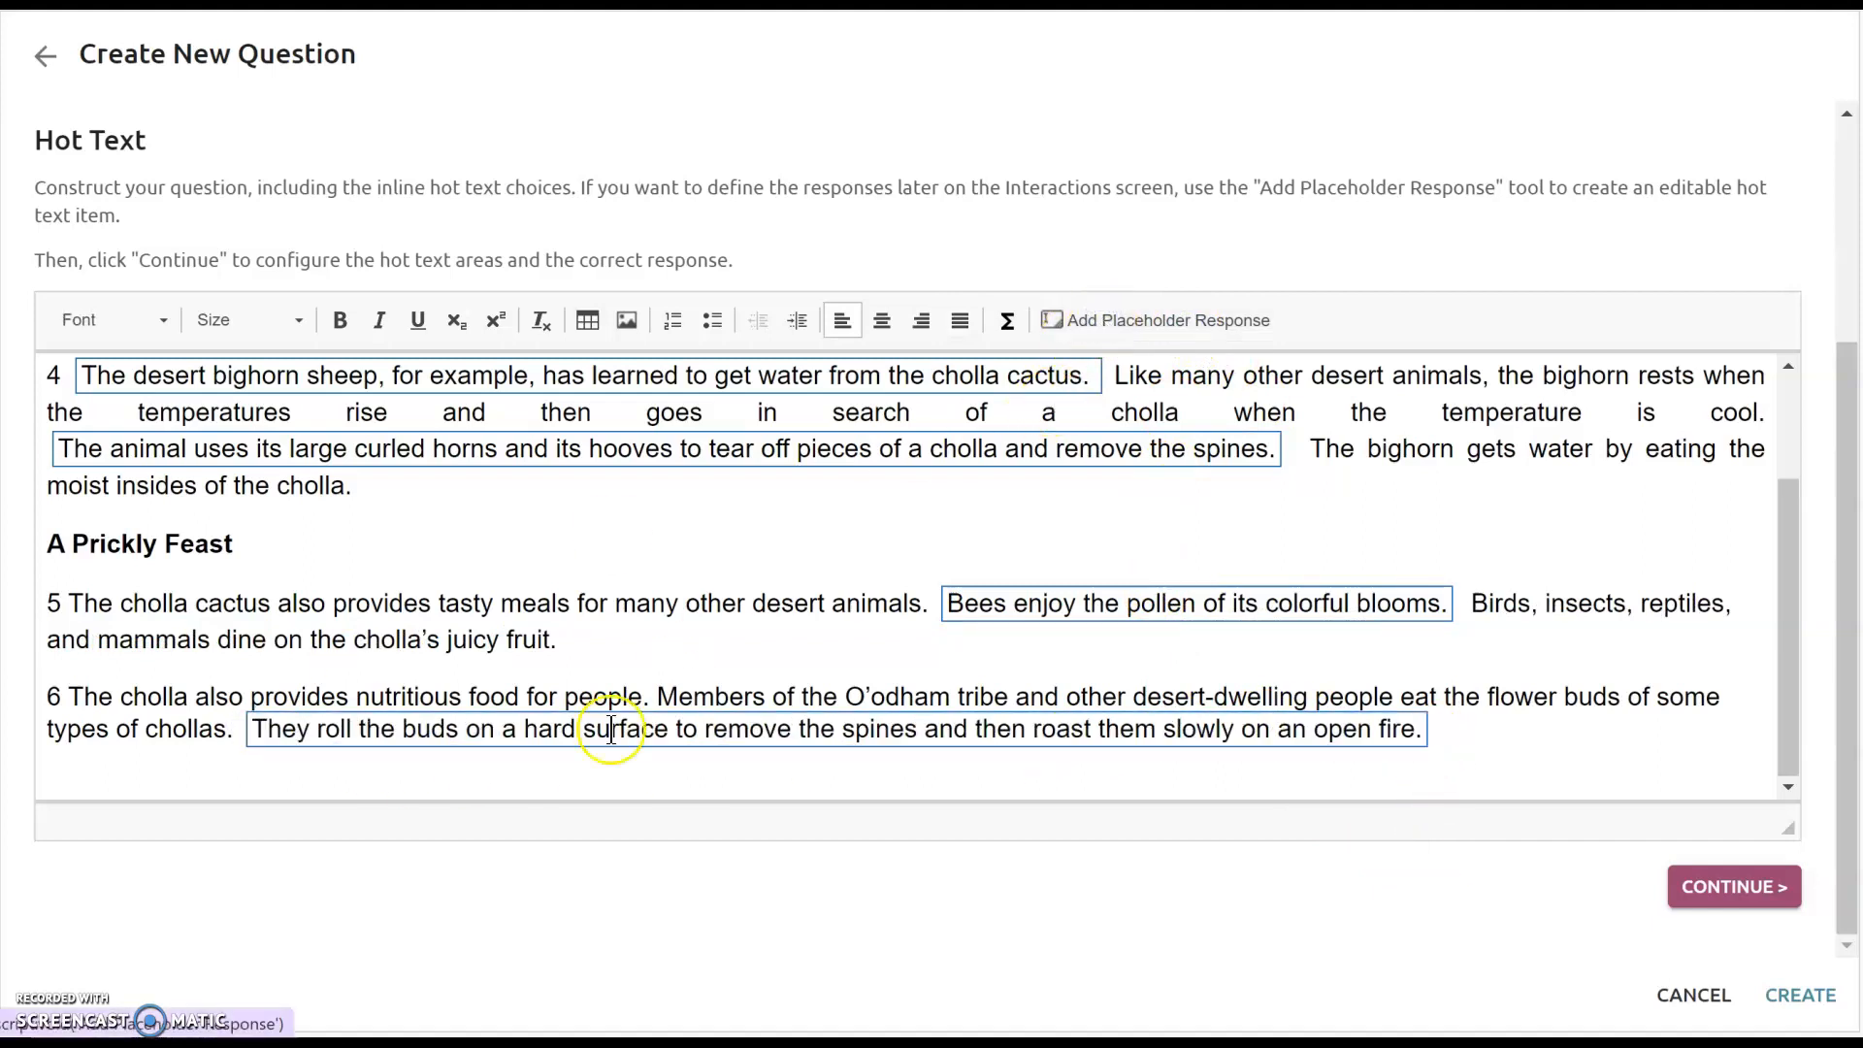
drag(650, 697, 66, 697)
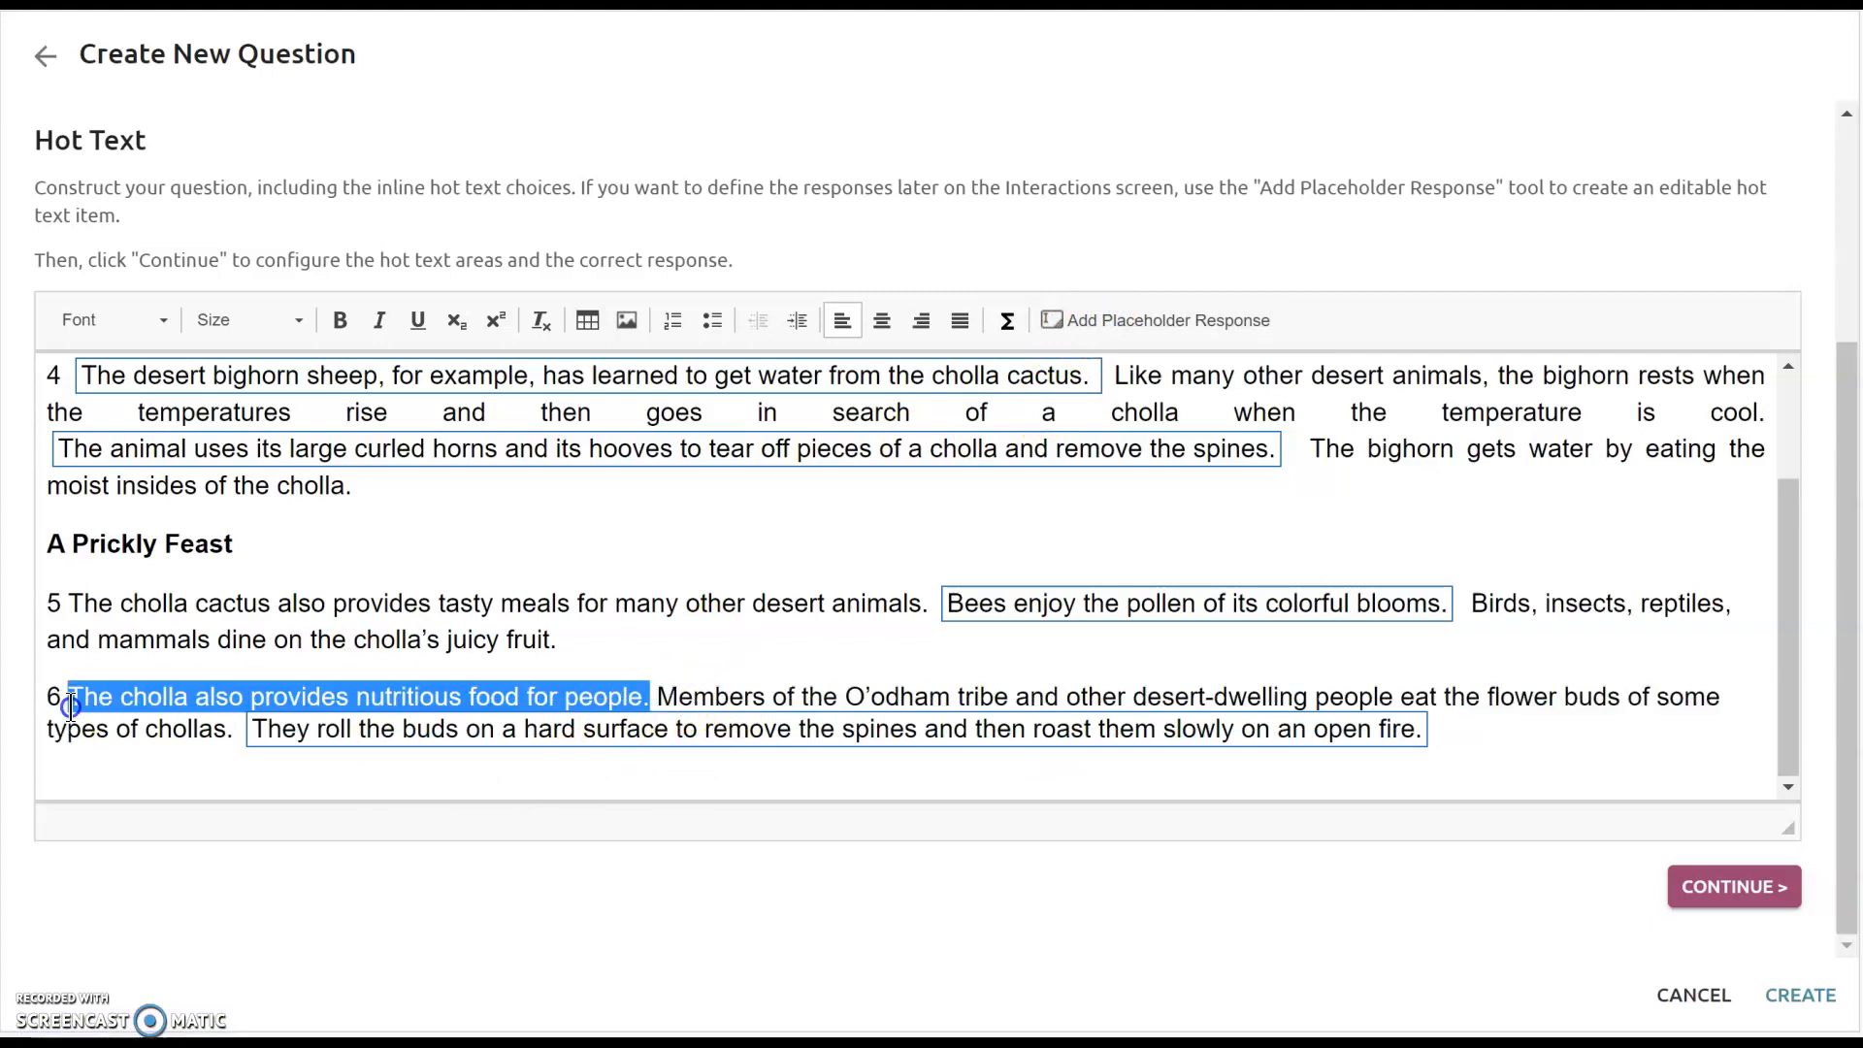
click(1057, 335)
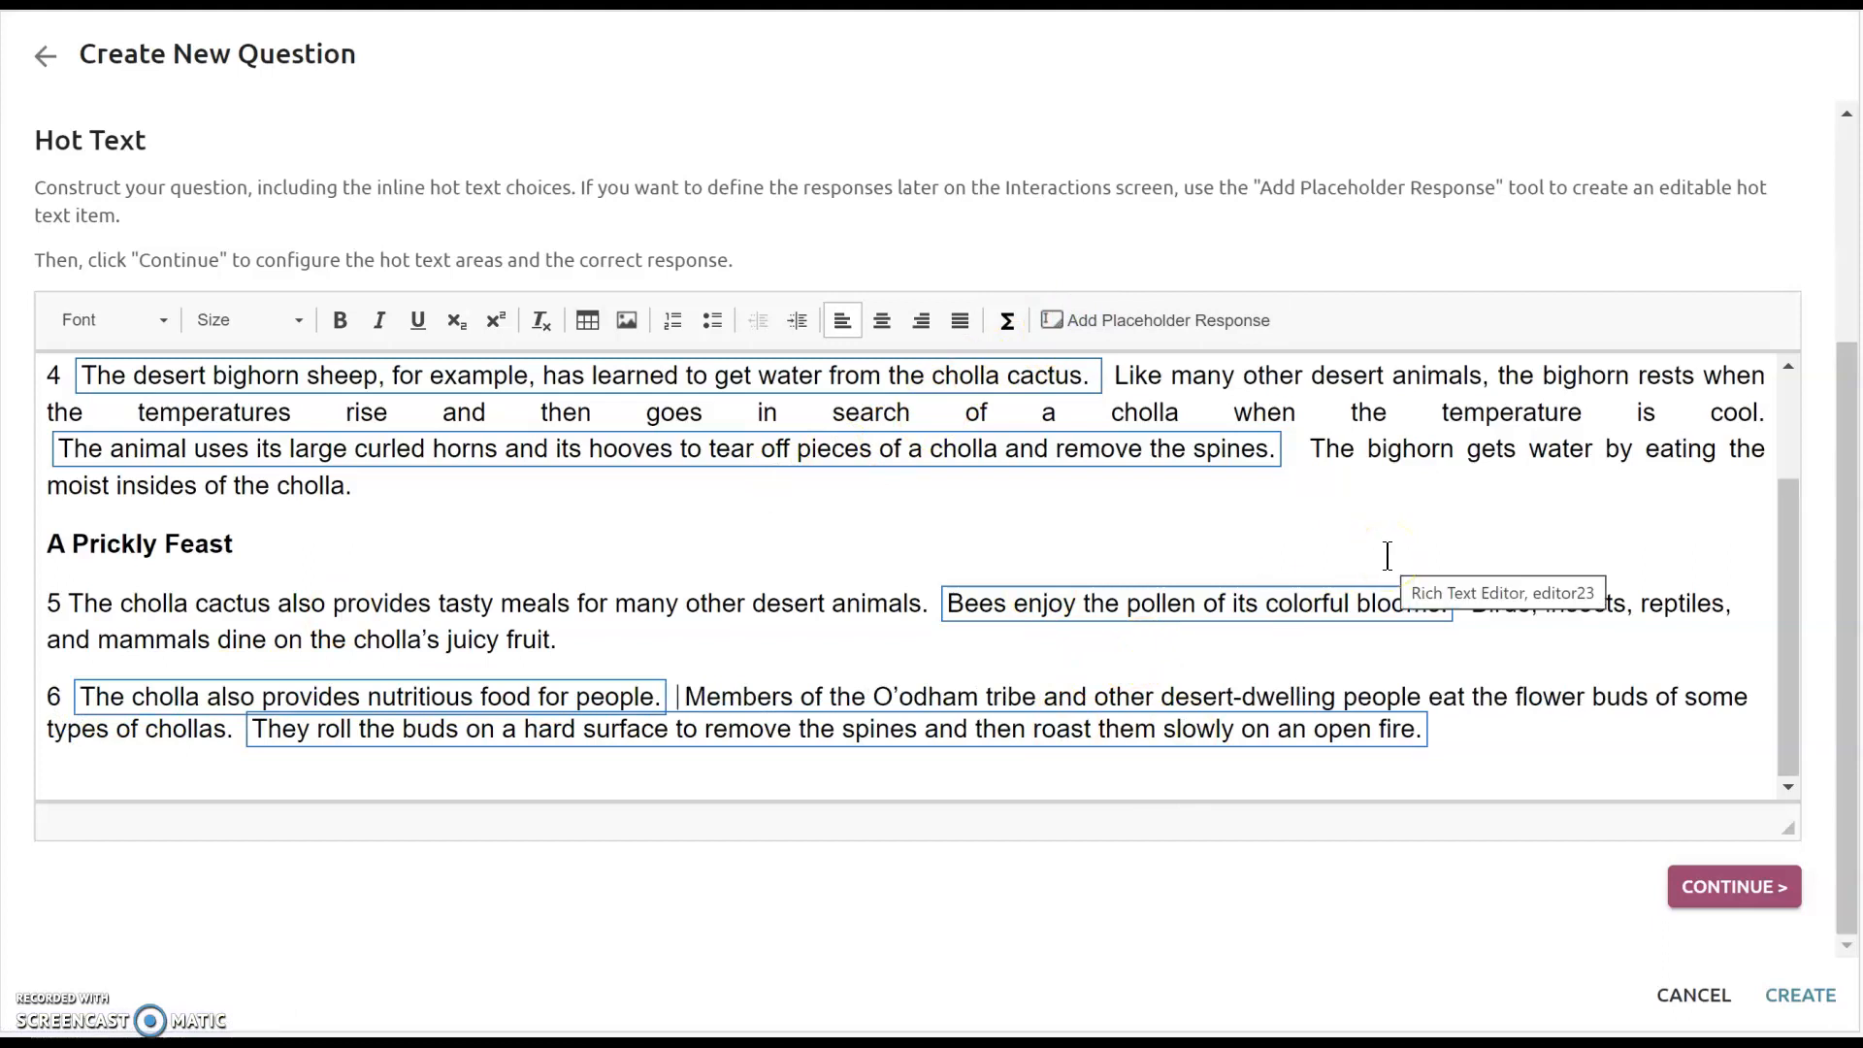
Continue to the interactions stage and let students select many choices, with a minimum of 2.
click(1729, 897)
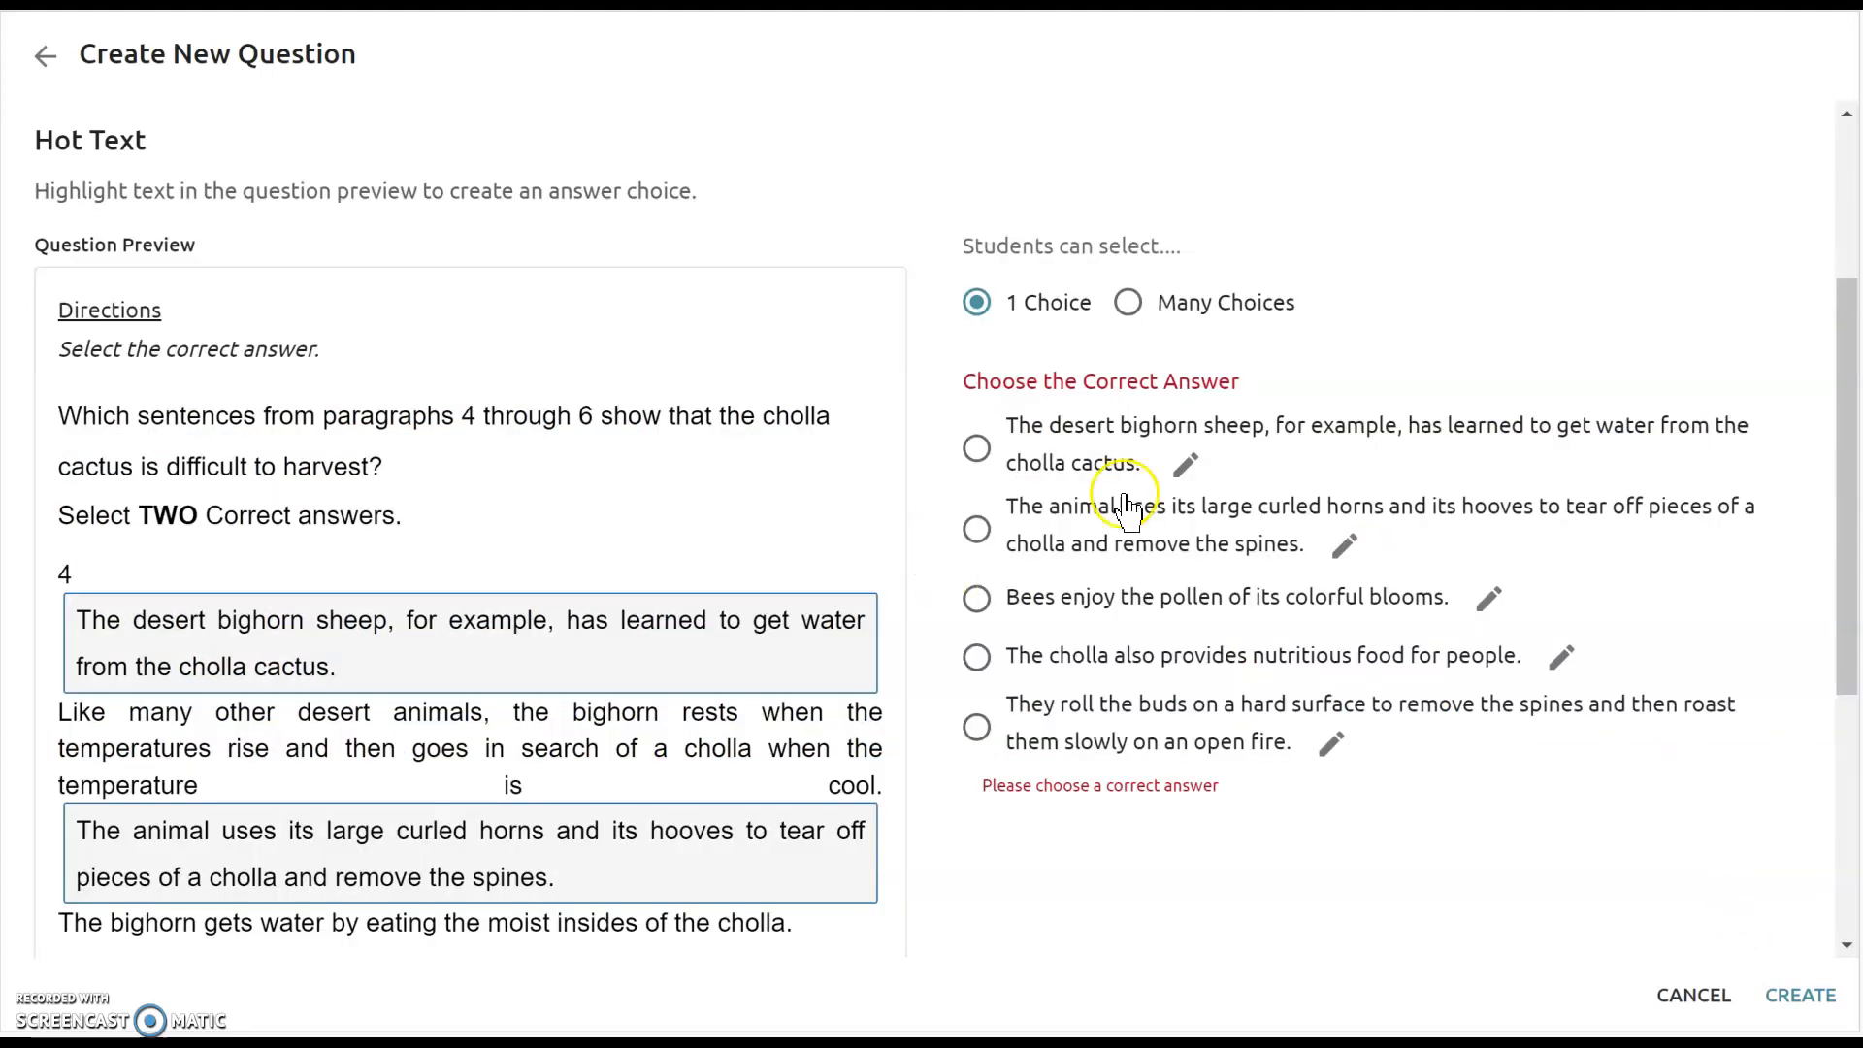
mouse_move(1844, 403)
mouse_down()
mouse_move(1848, 574)
mouse_move(1847, 387)
mouse_up()
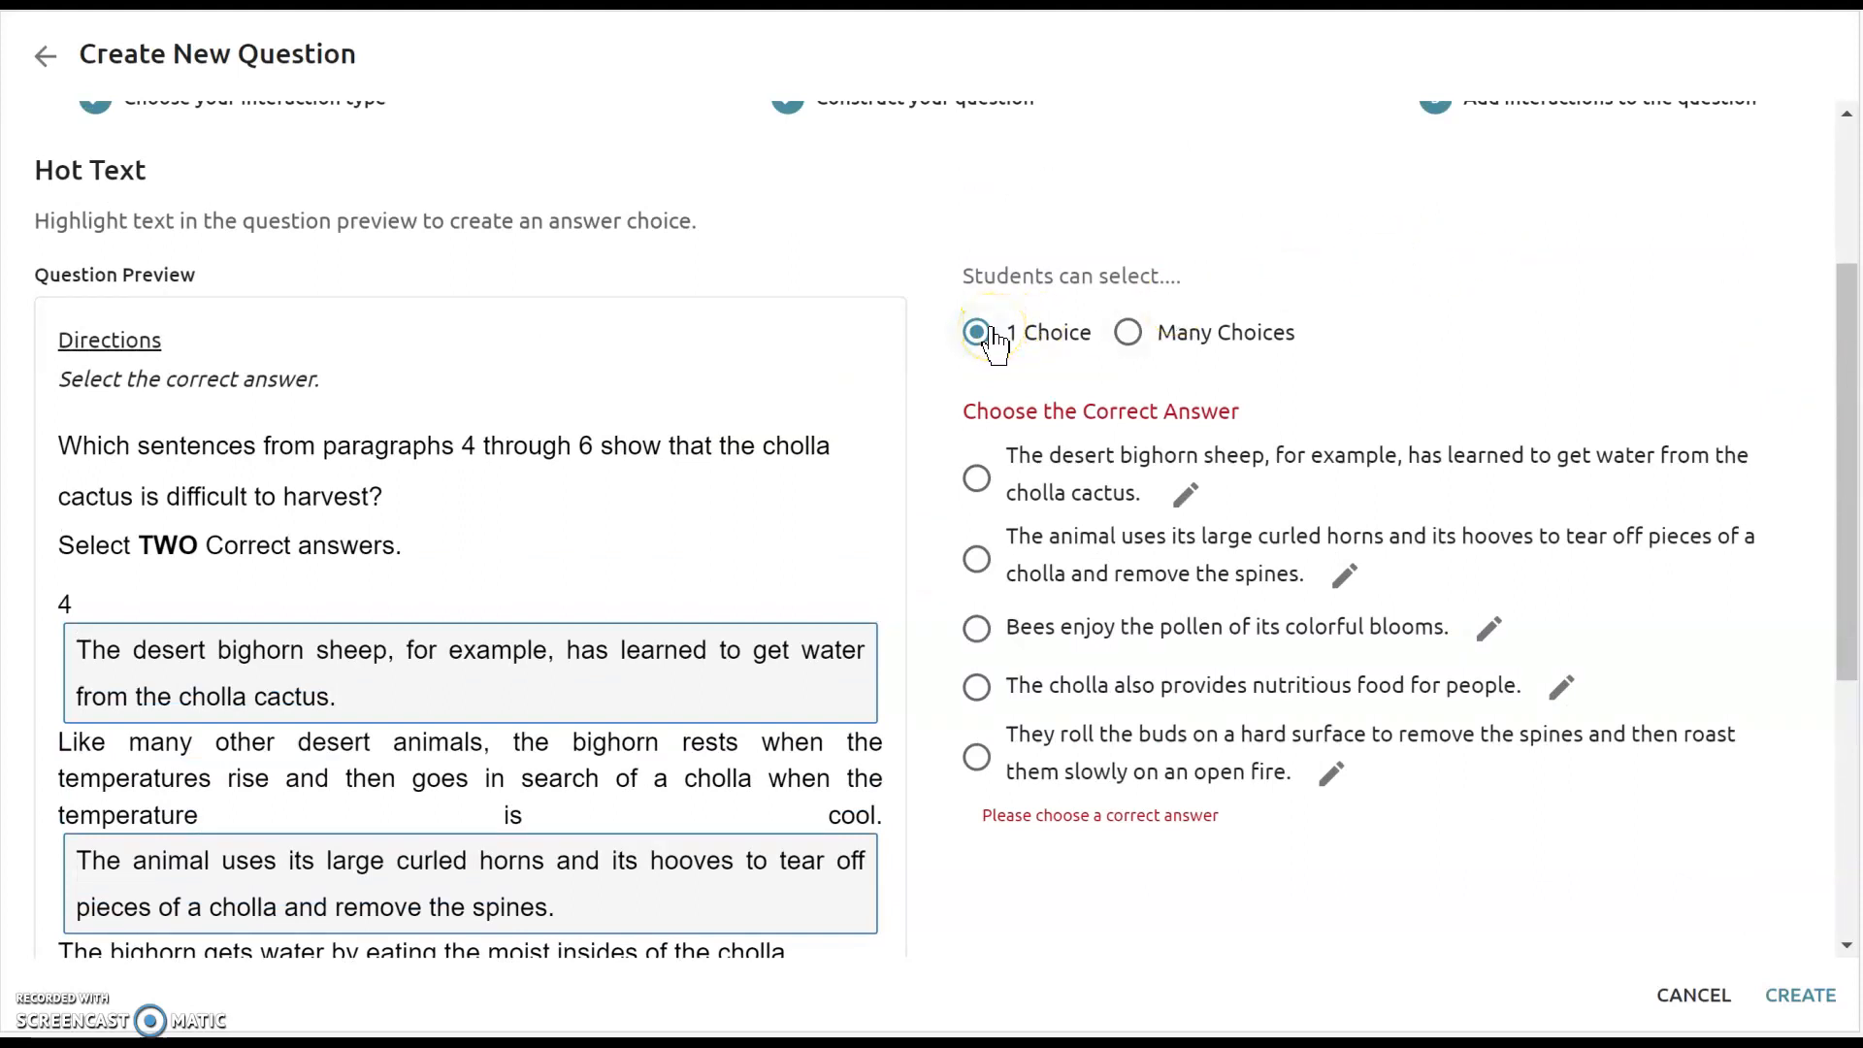
click(1132, 336)
click(1060, 388)
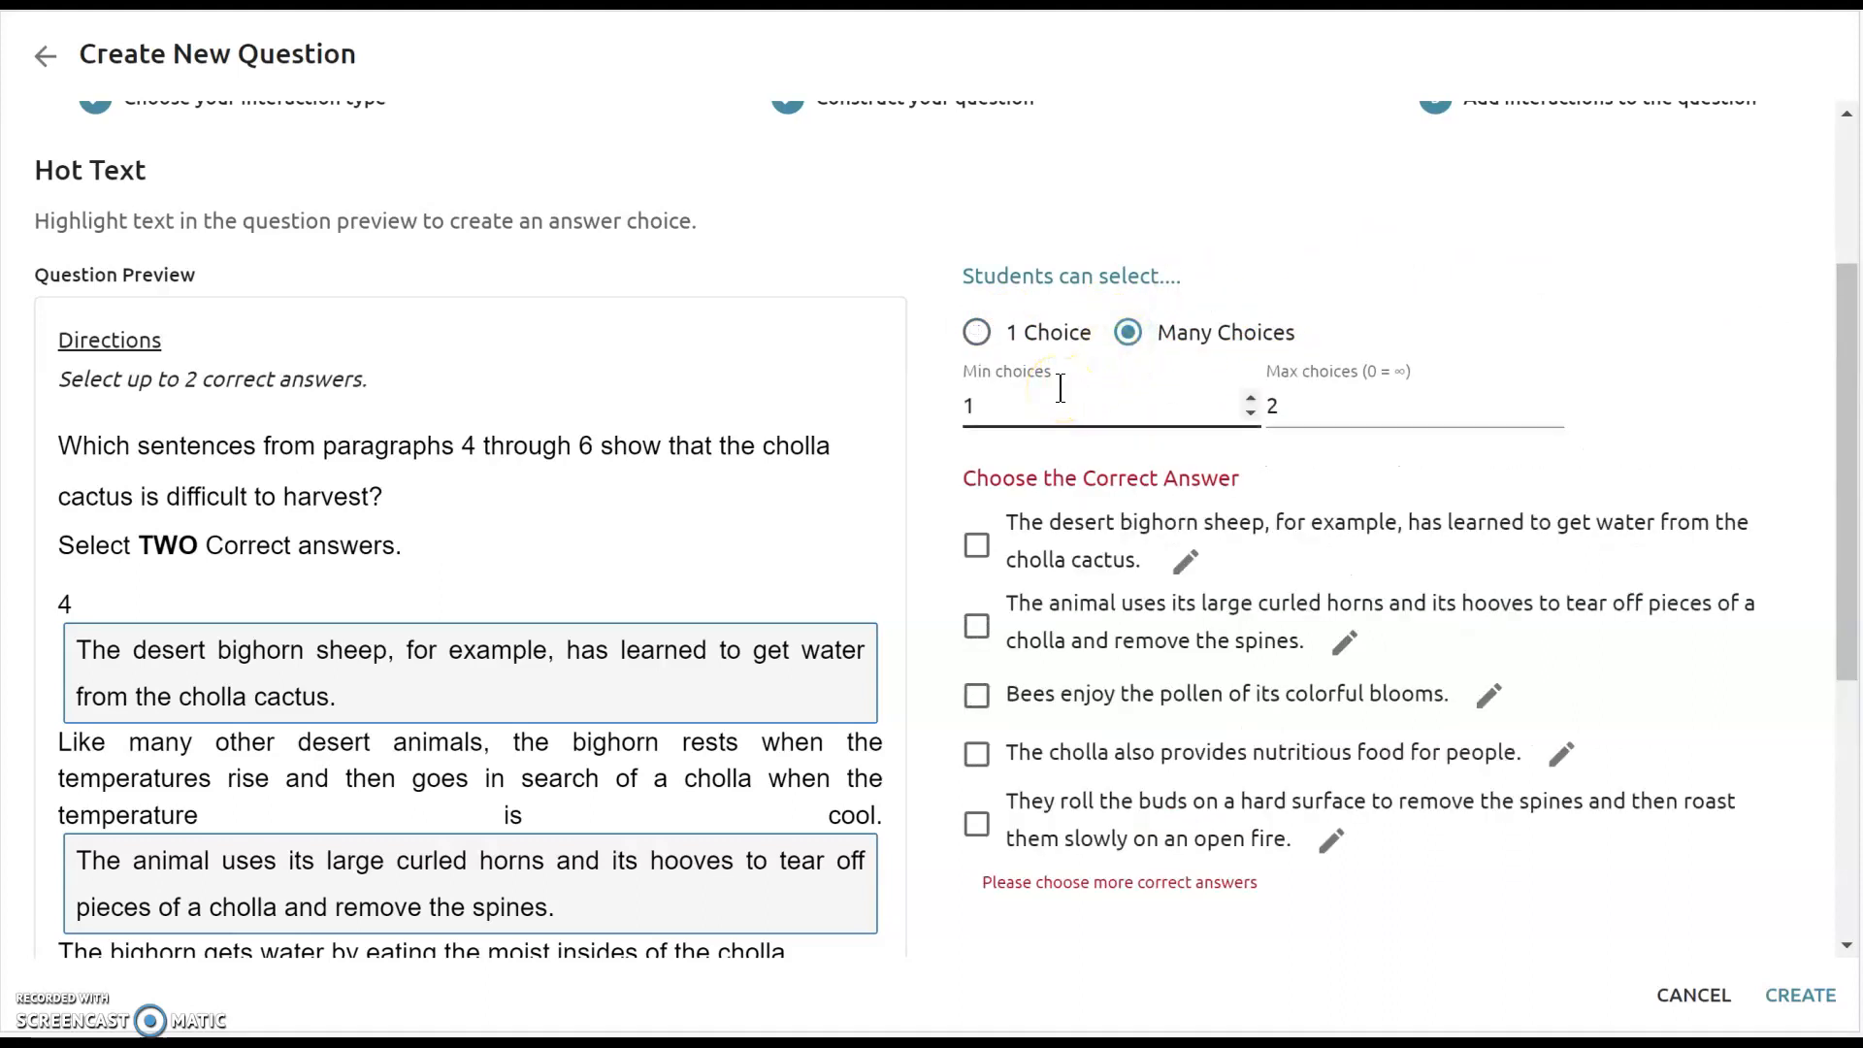
click(1252, 411)
click(1252, 400)
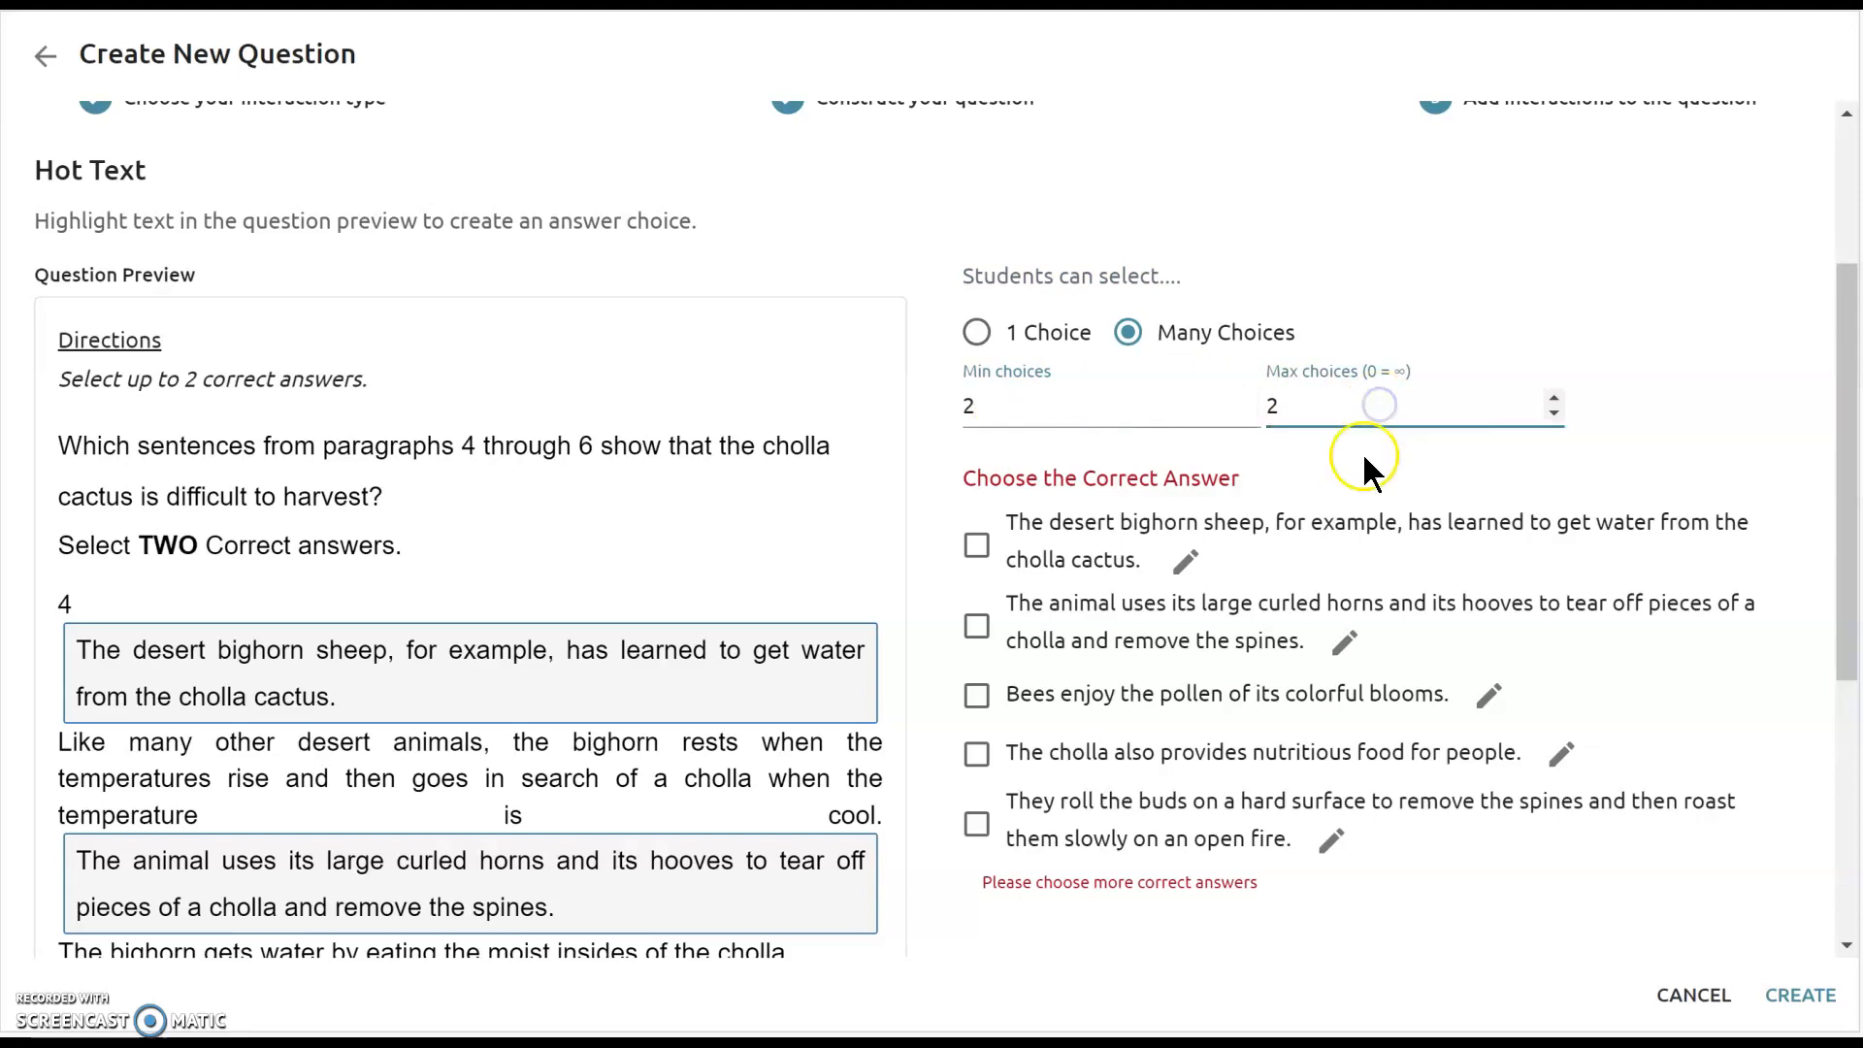
Mark "The animal uses its large curled horns..." and "They roll the buds on a hard surface..." as the correct answers.
drag(1850, 470, 1850, 579)
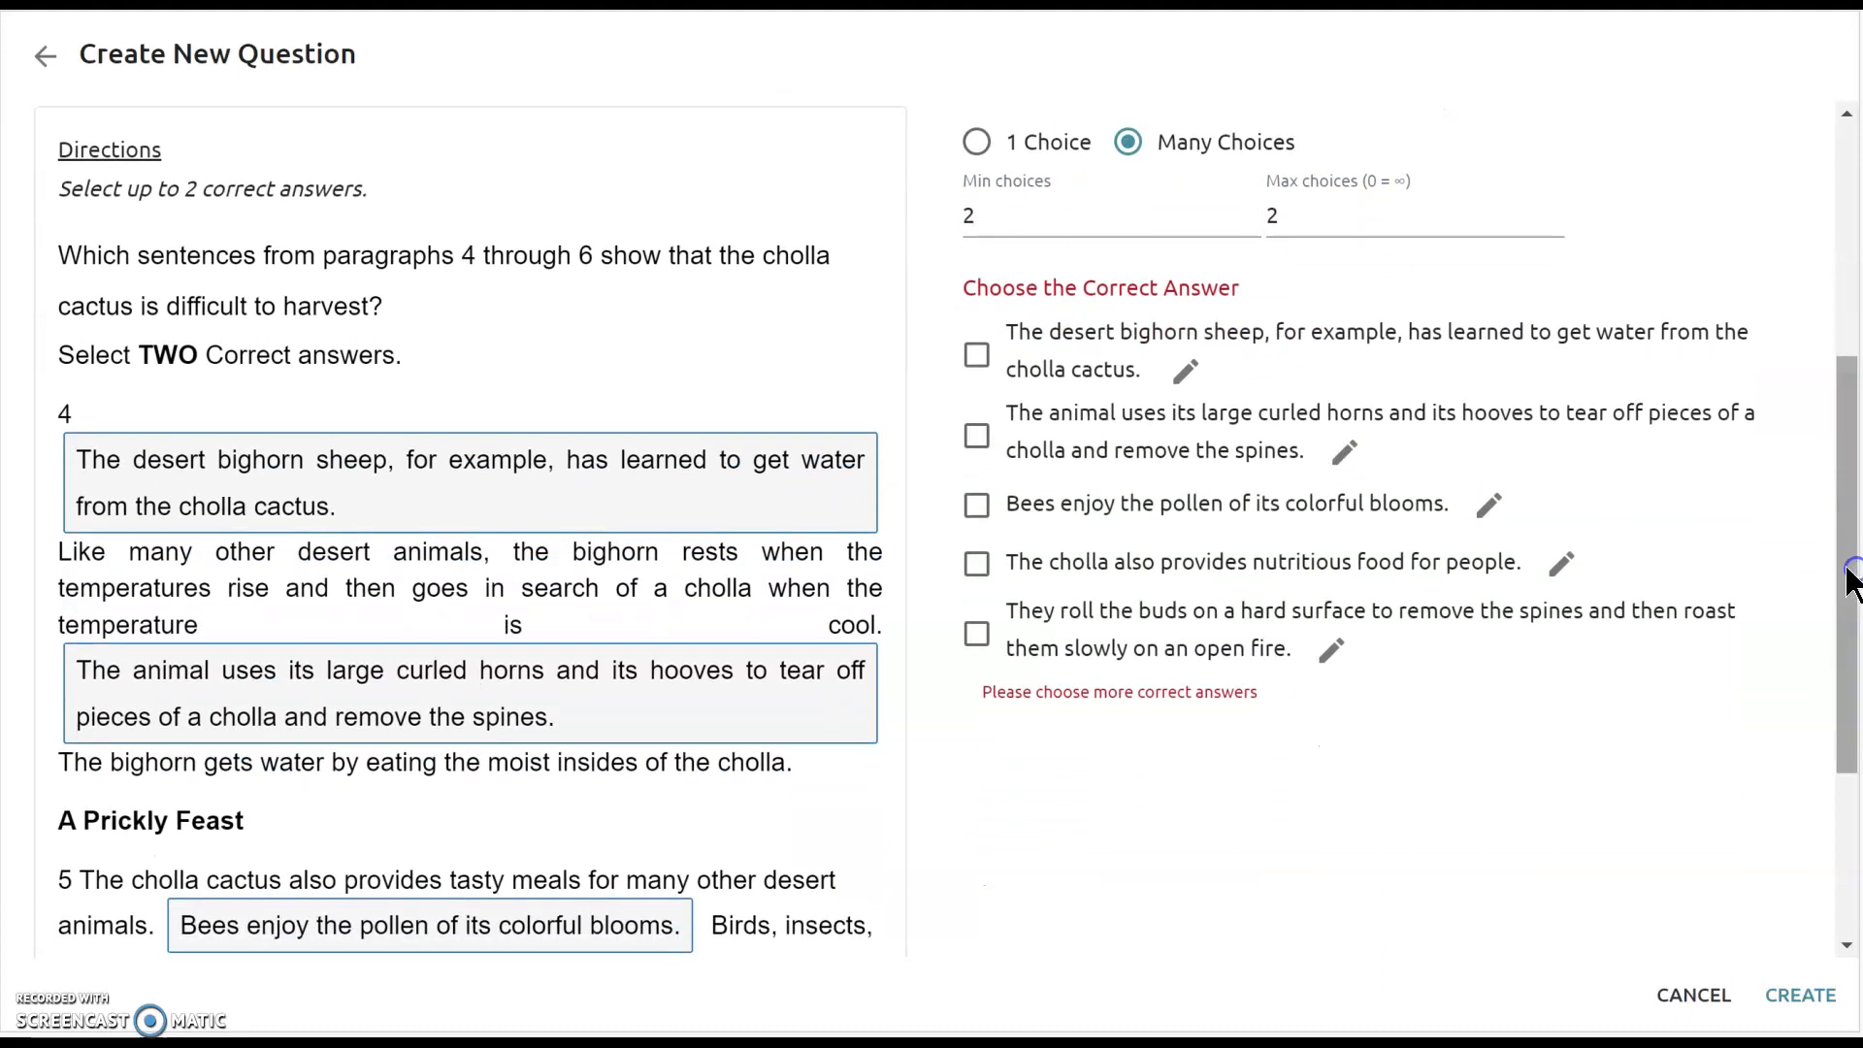
click(978, 438)
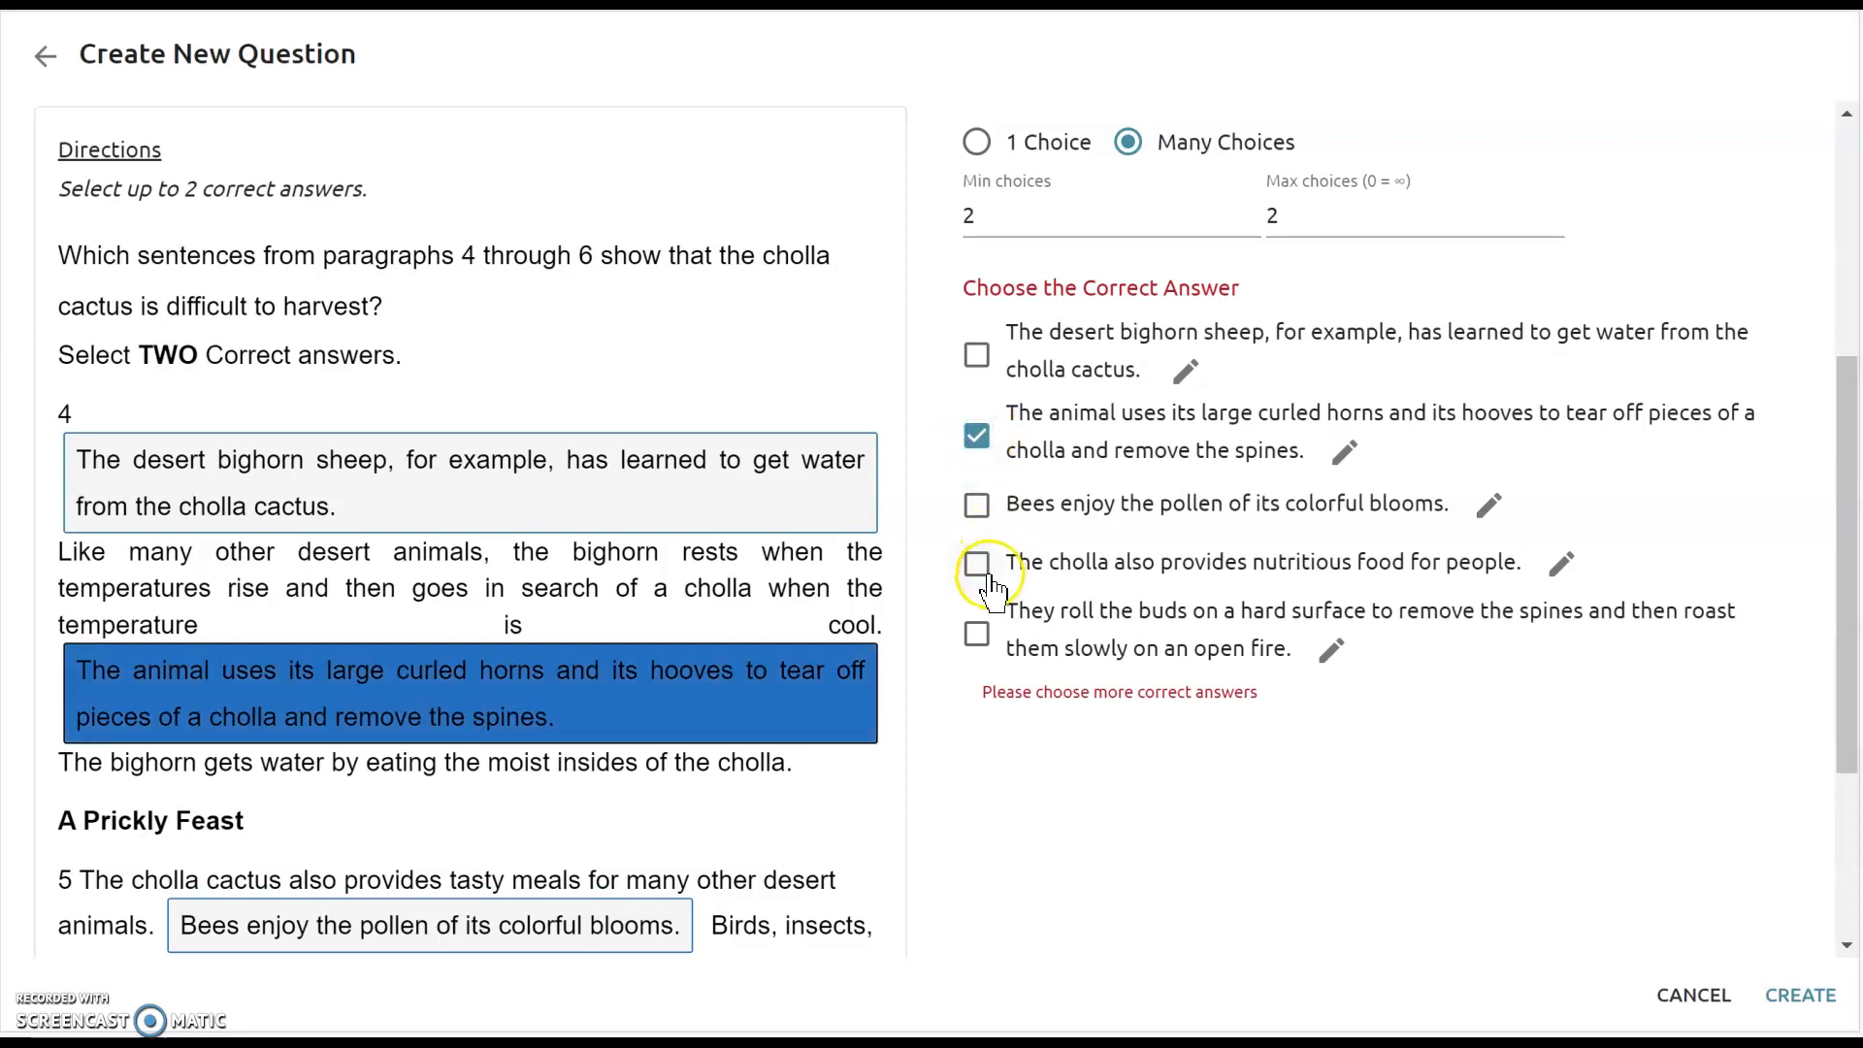
click(978, 631)
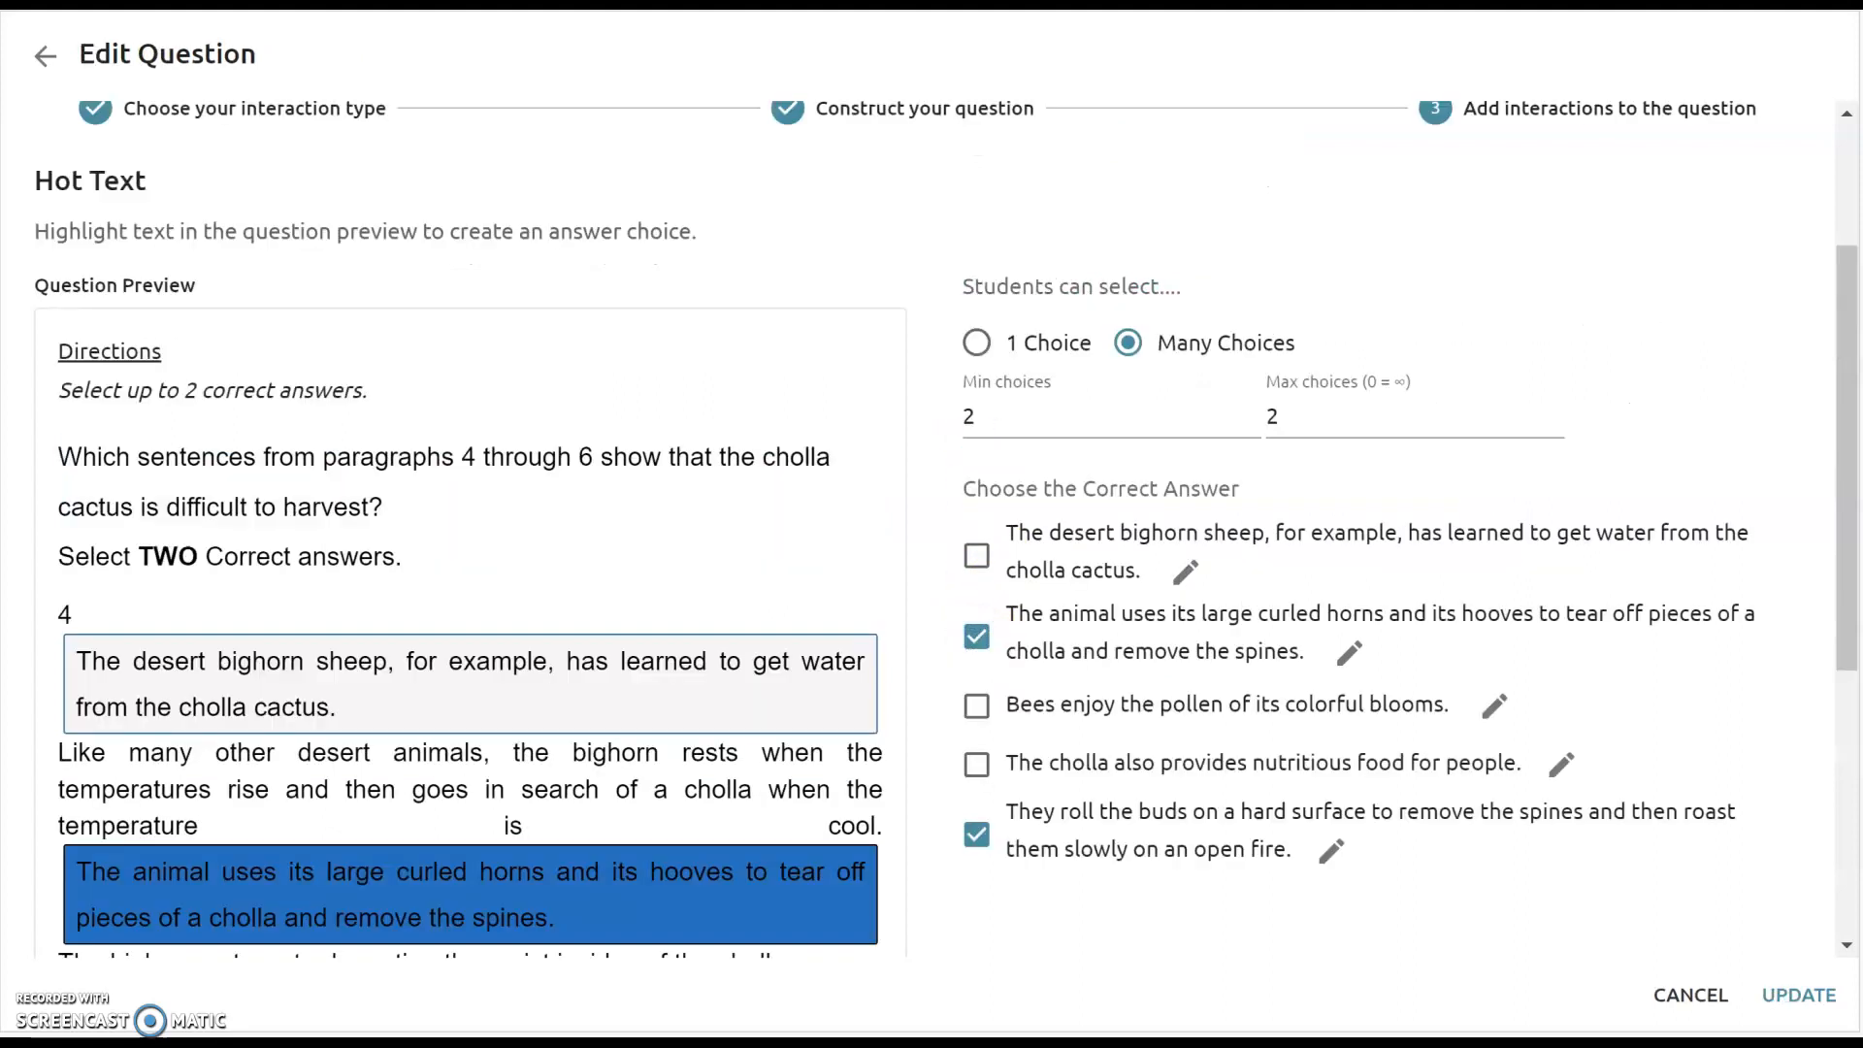
drag(1843, 412, 1848, 532)
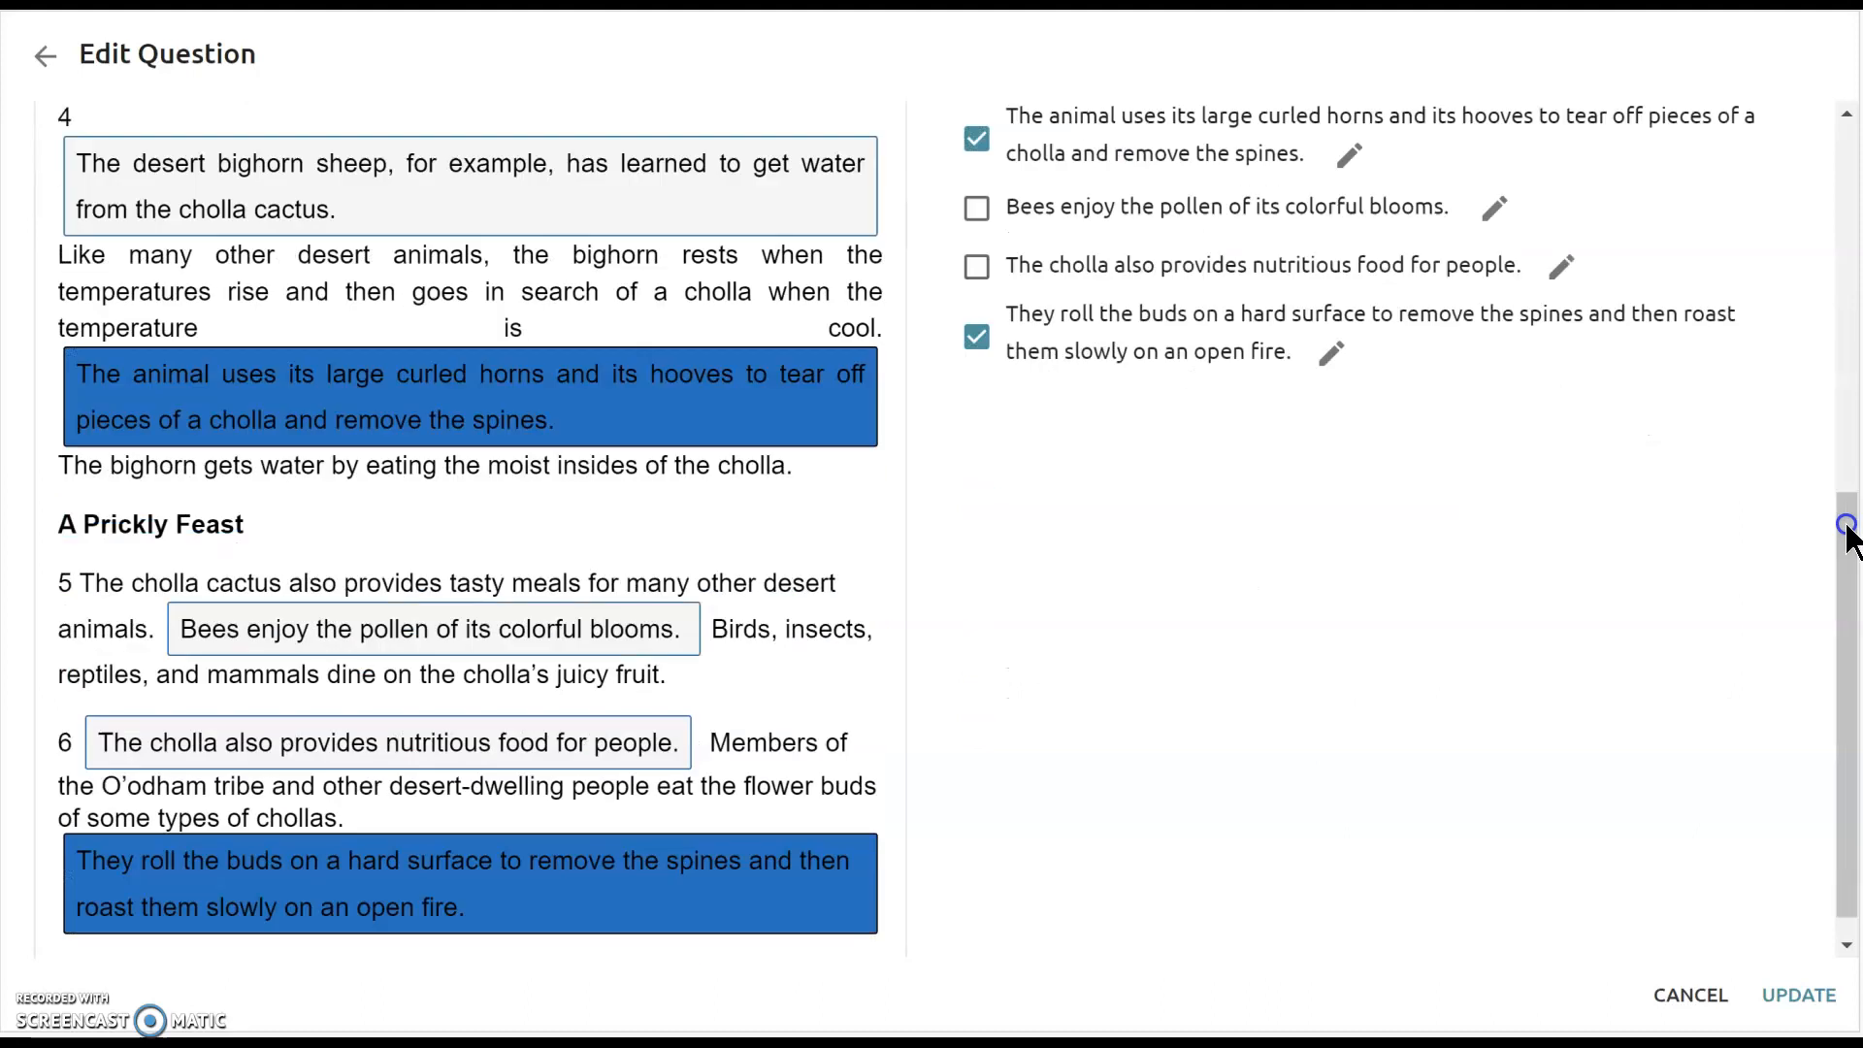
click(347, 213)
click(191, 335)
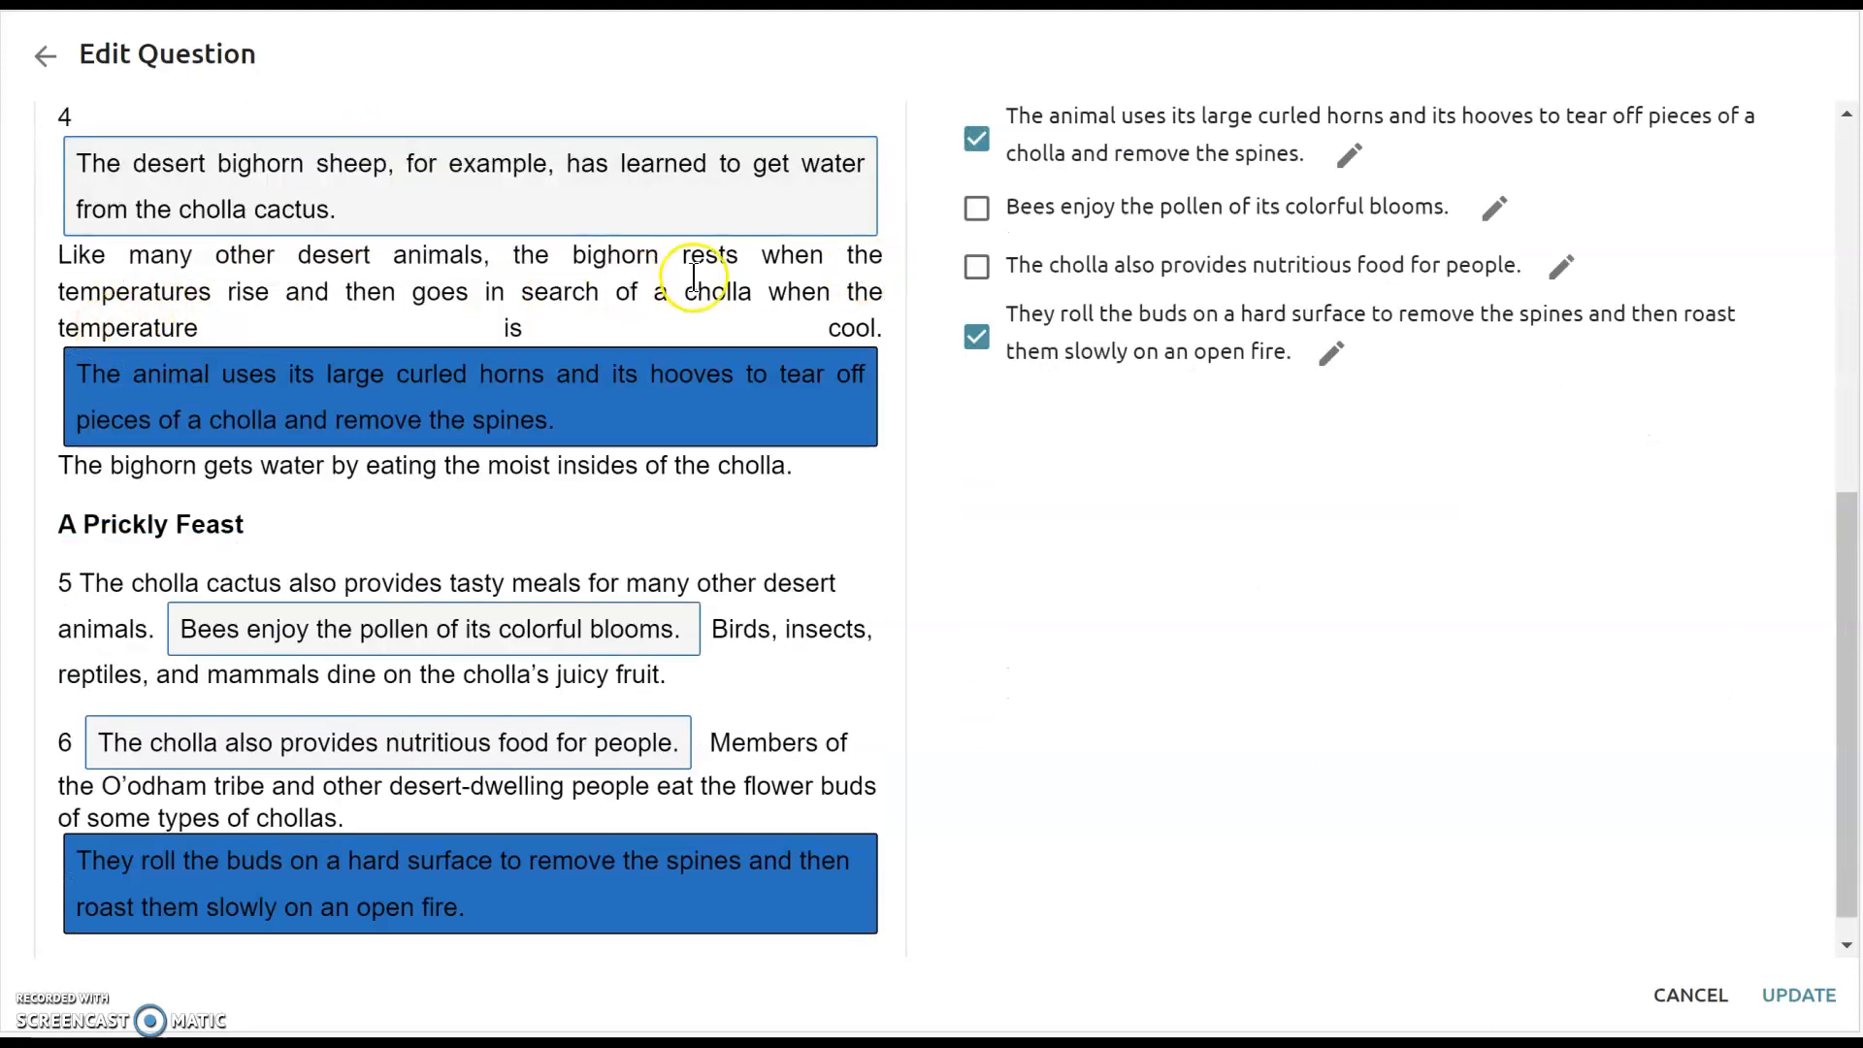
Resave the unchanged option texts of the two paragraph 4 sentences to strip their original formatting.
drag(1842, 609, 1788, 515)
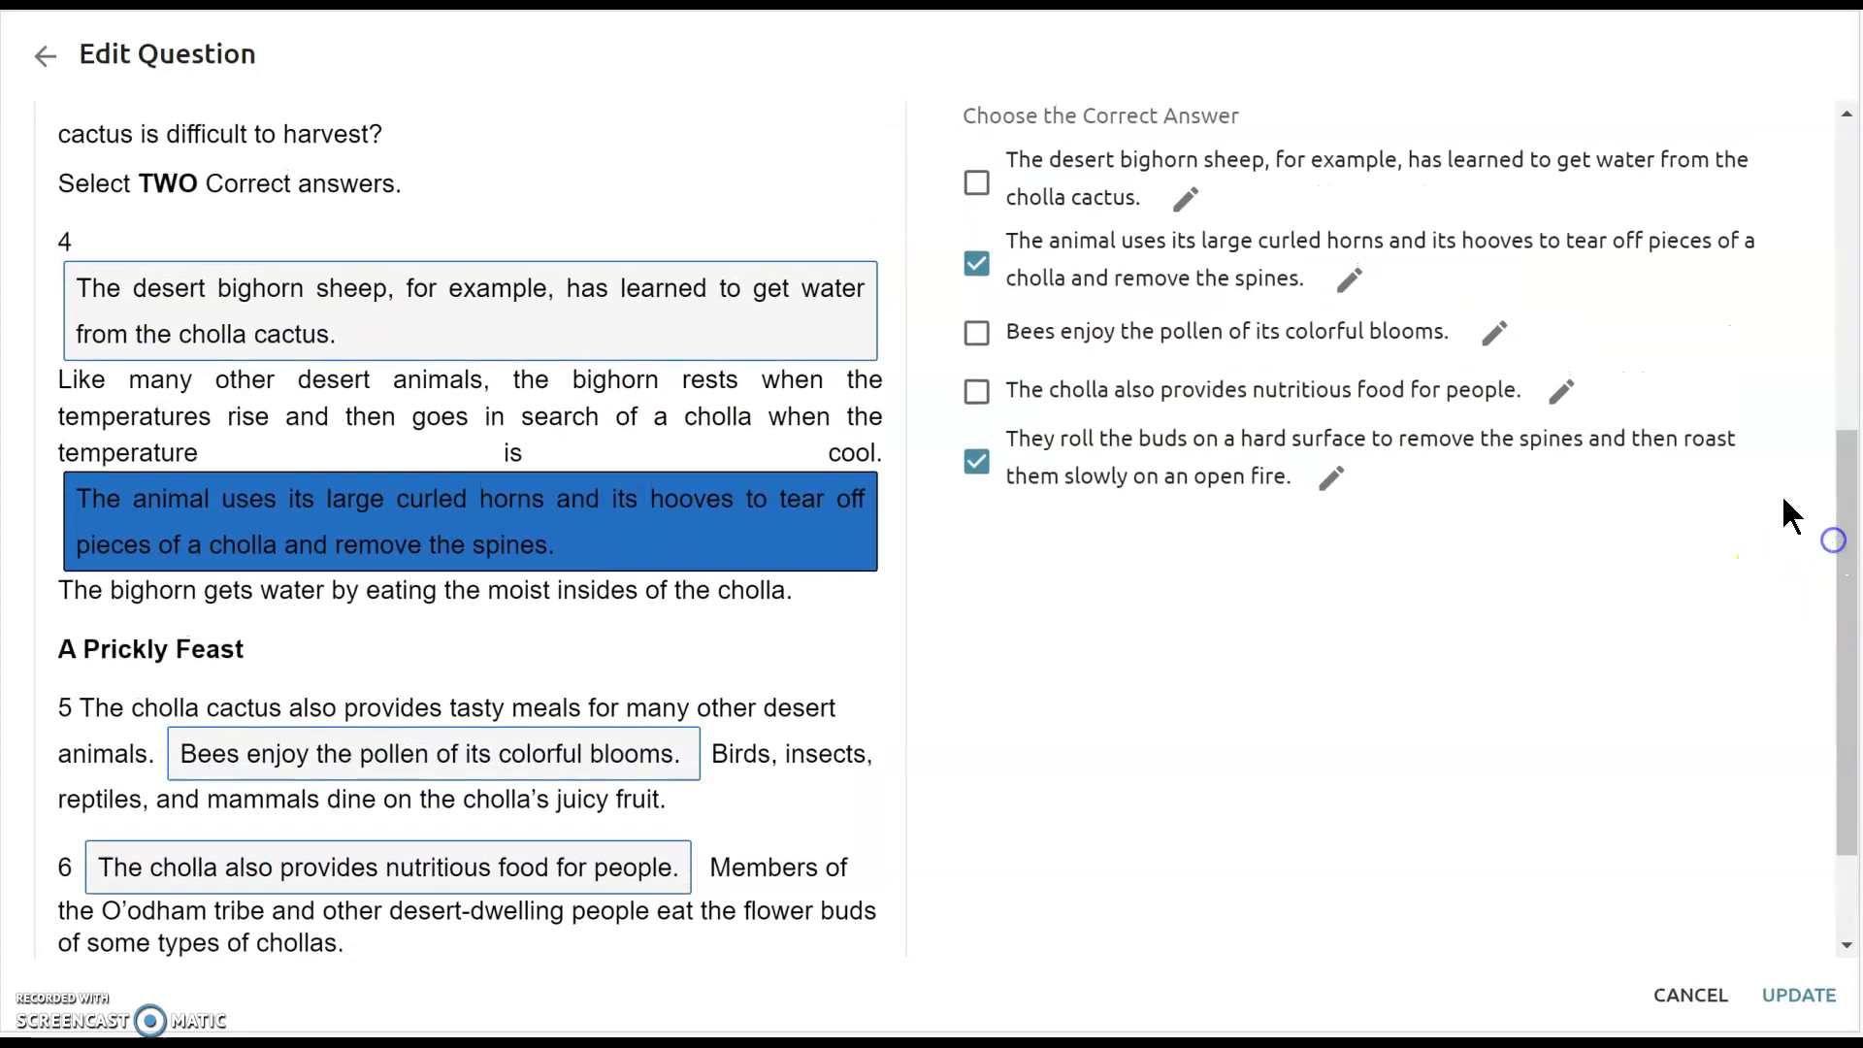
click(1190, 202)
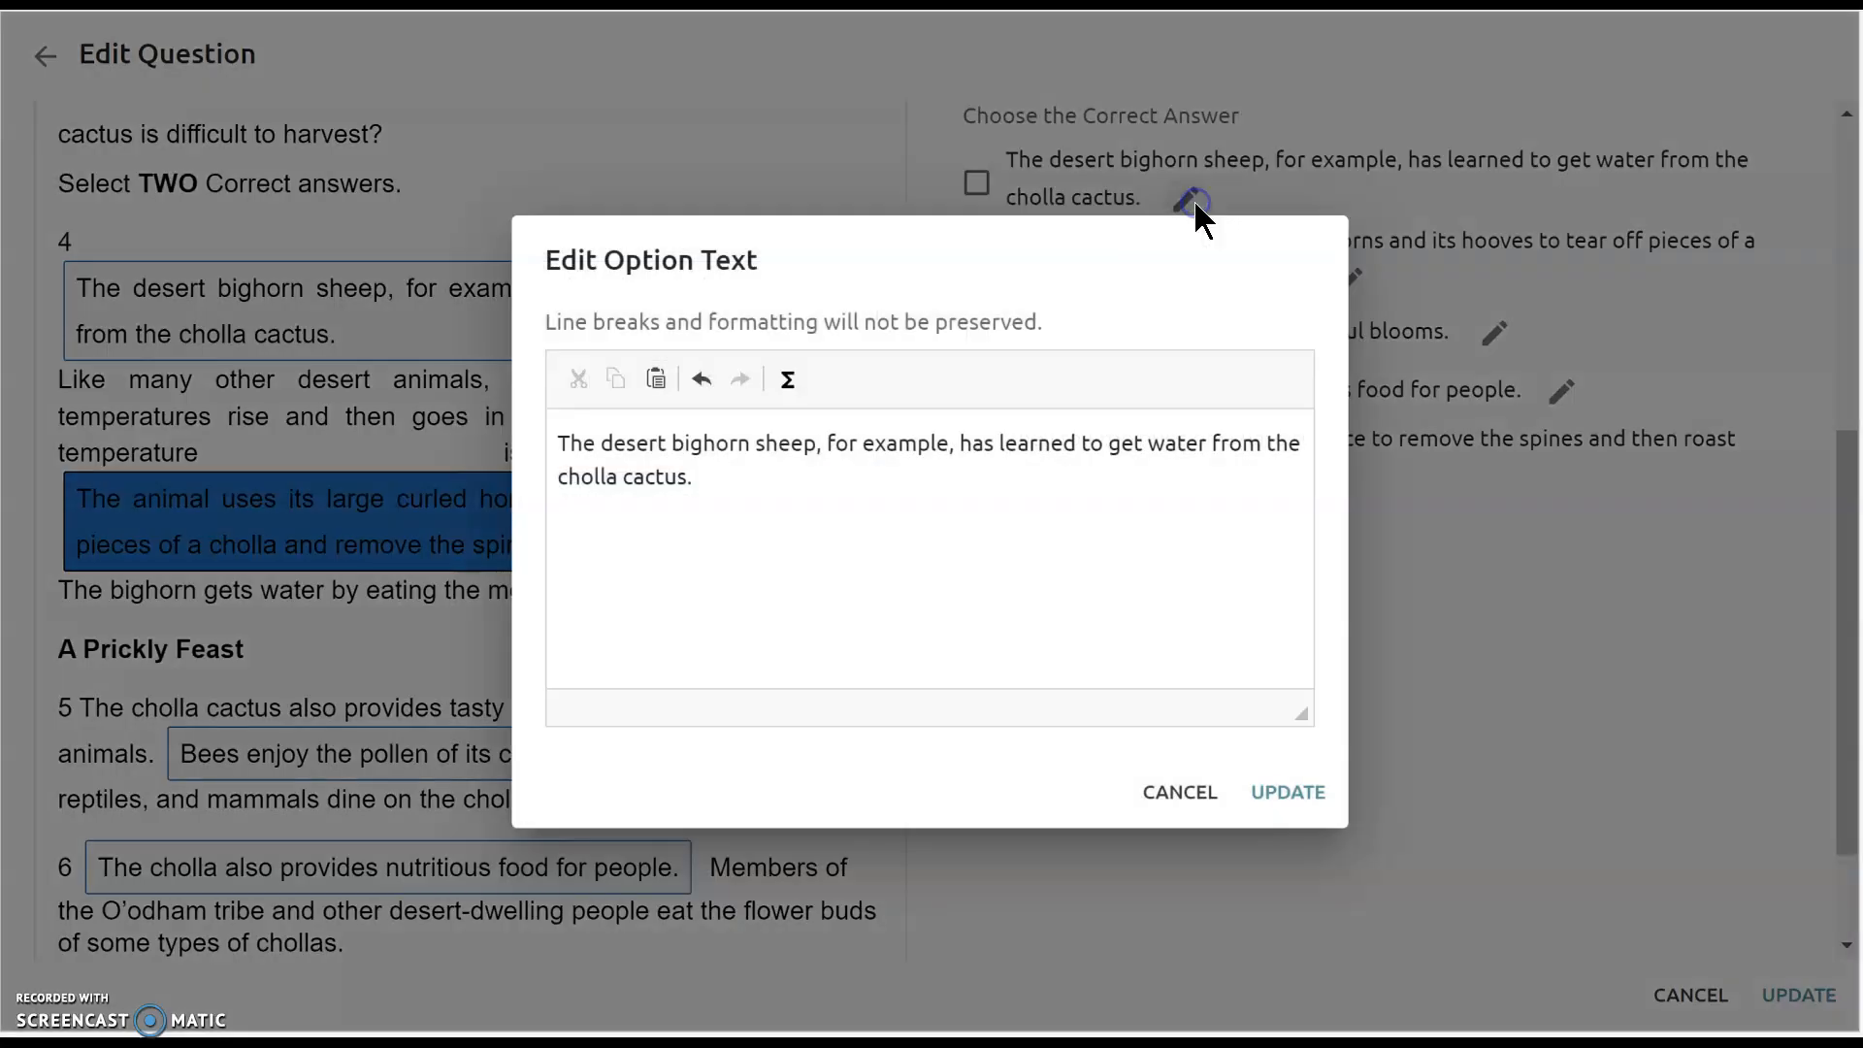
click(1301, 802)
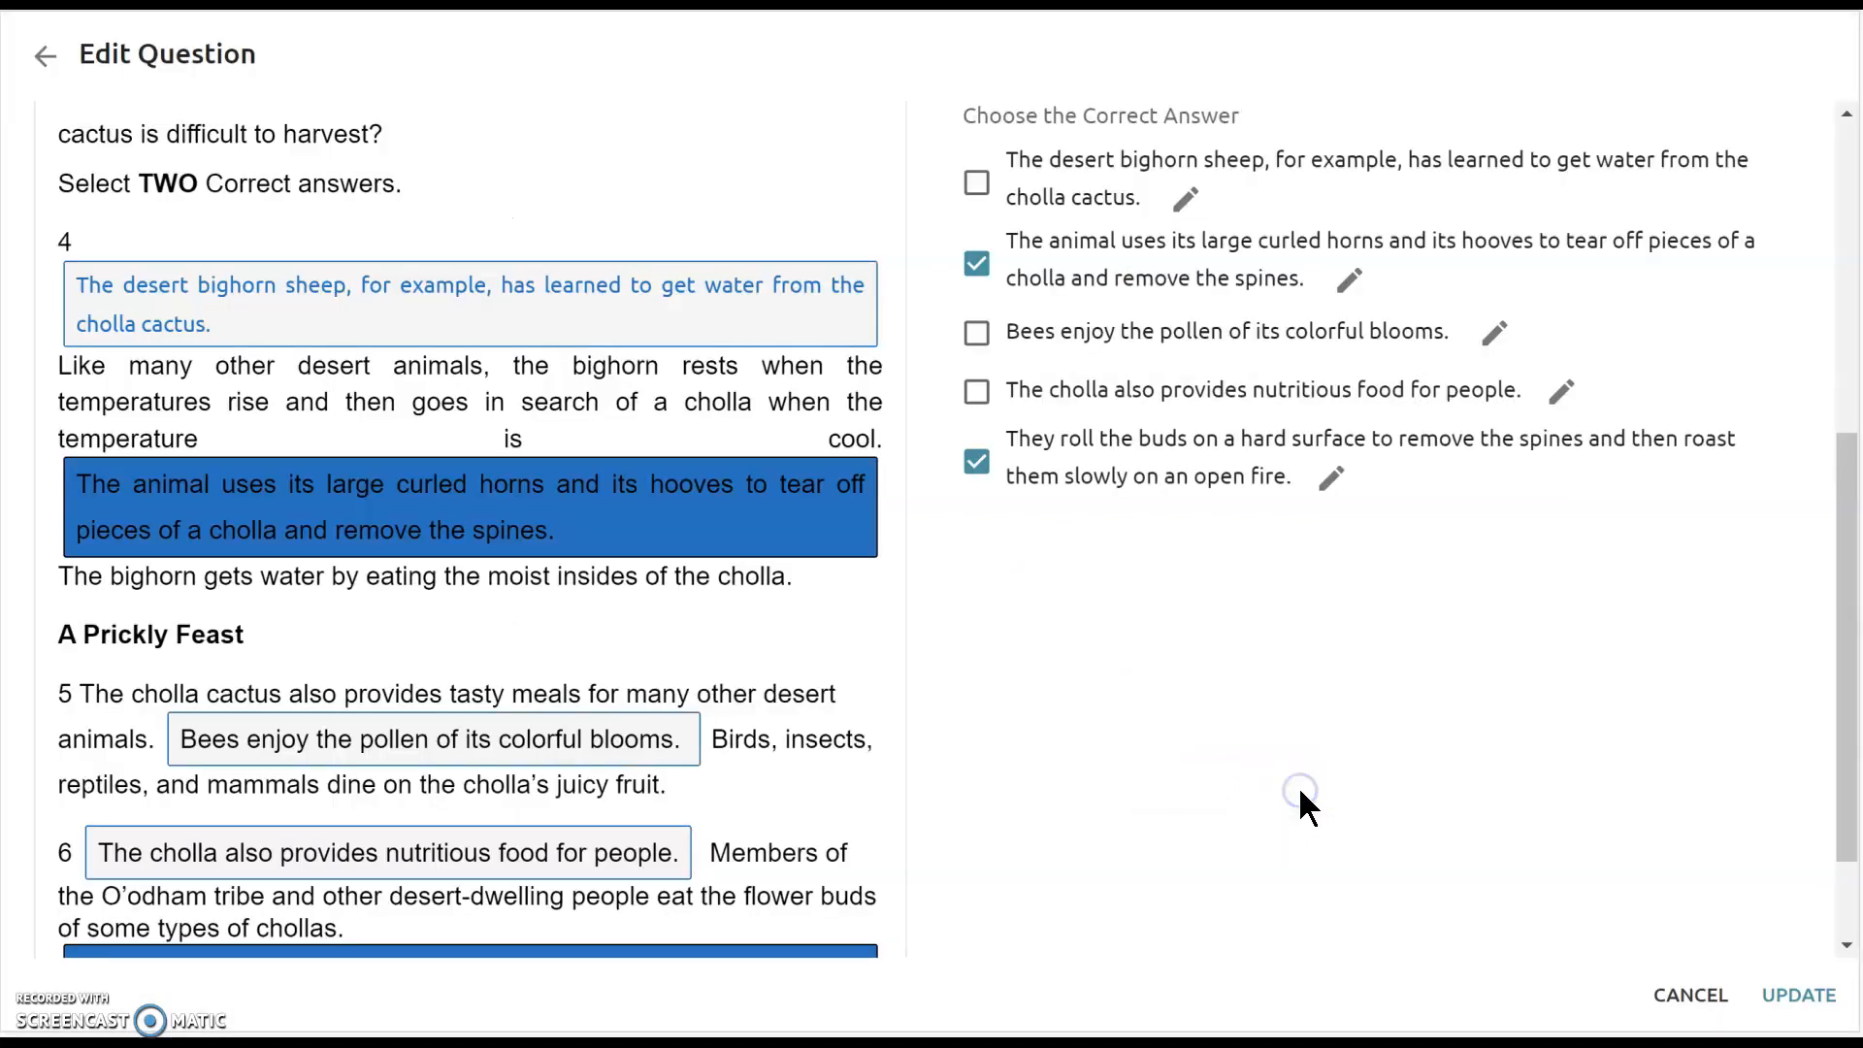
click(1344, 291)
click(1290, 807)
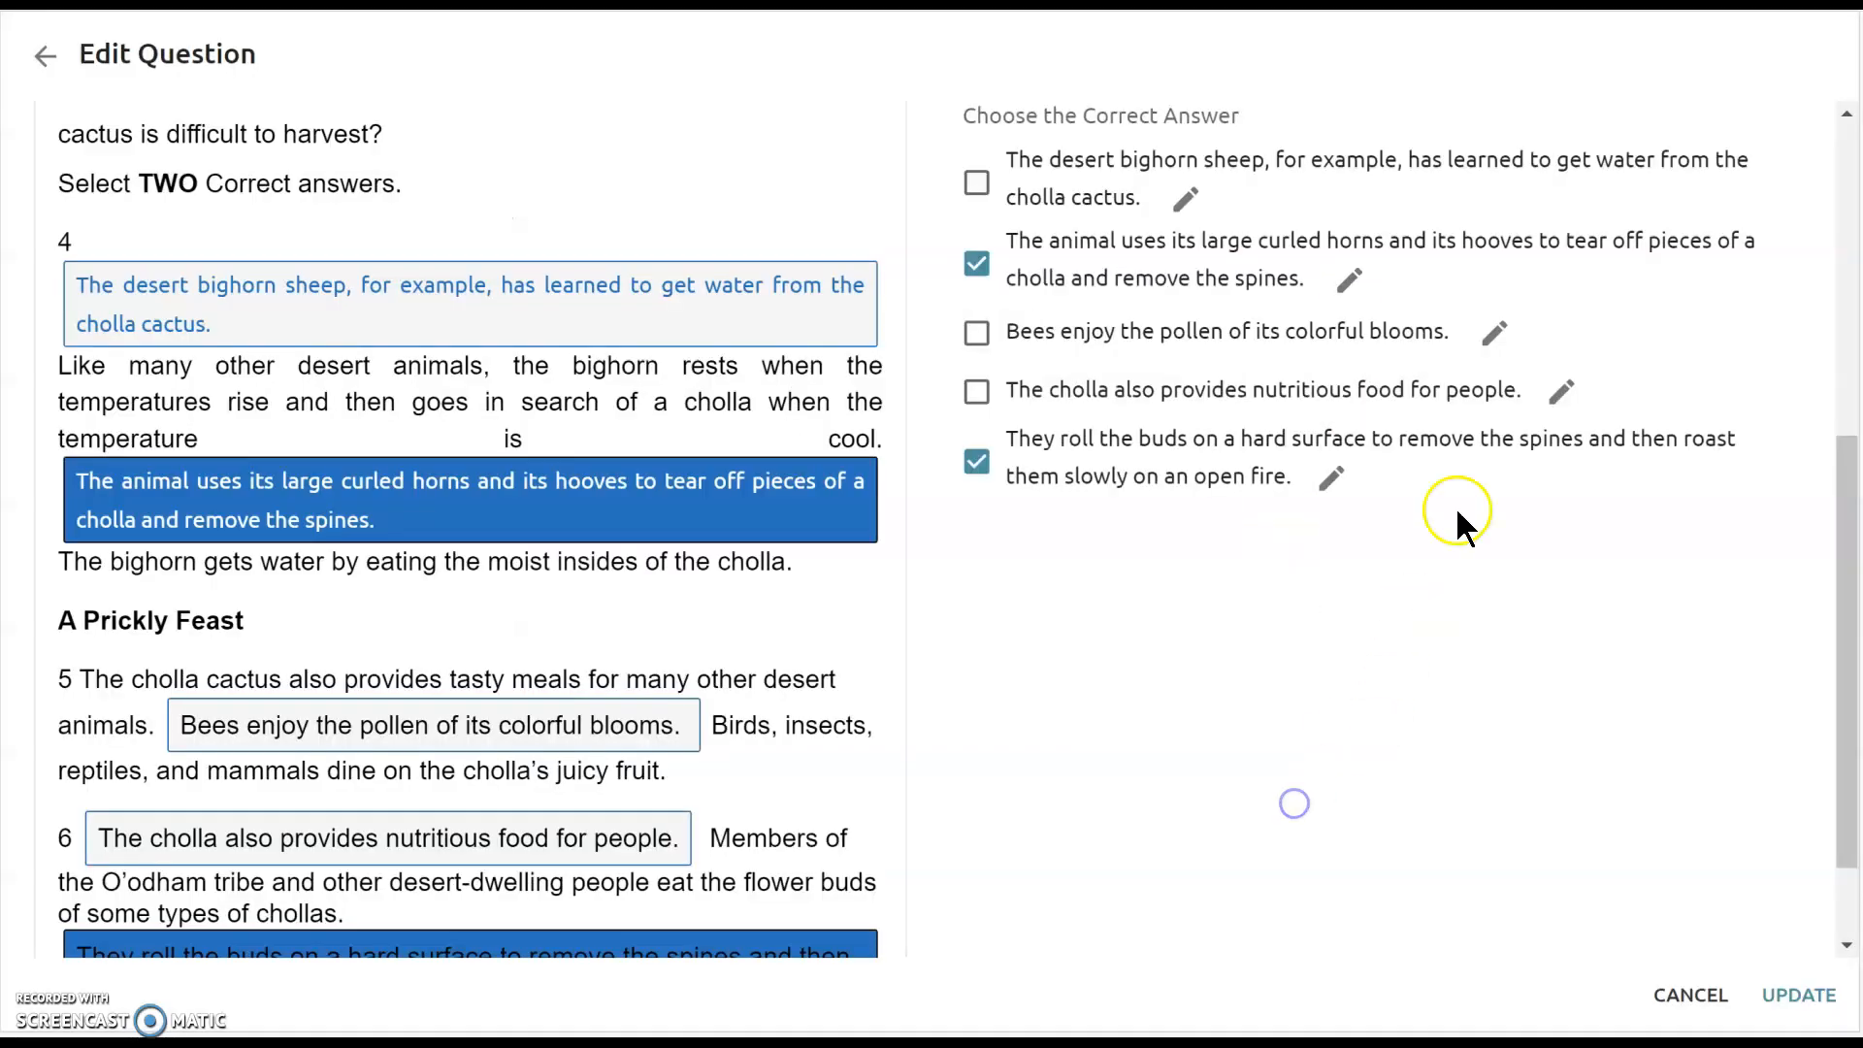
Resave the unchanged option texts of the "Bees enjoy", "The cholla also provides" and "They roll the buds" sentences to strip their formatting.
click(1499, 347)
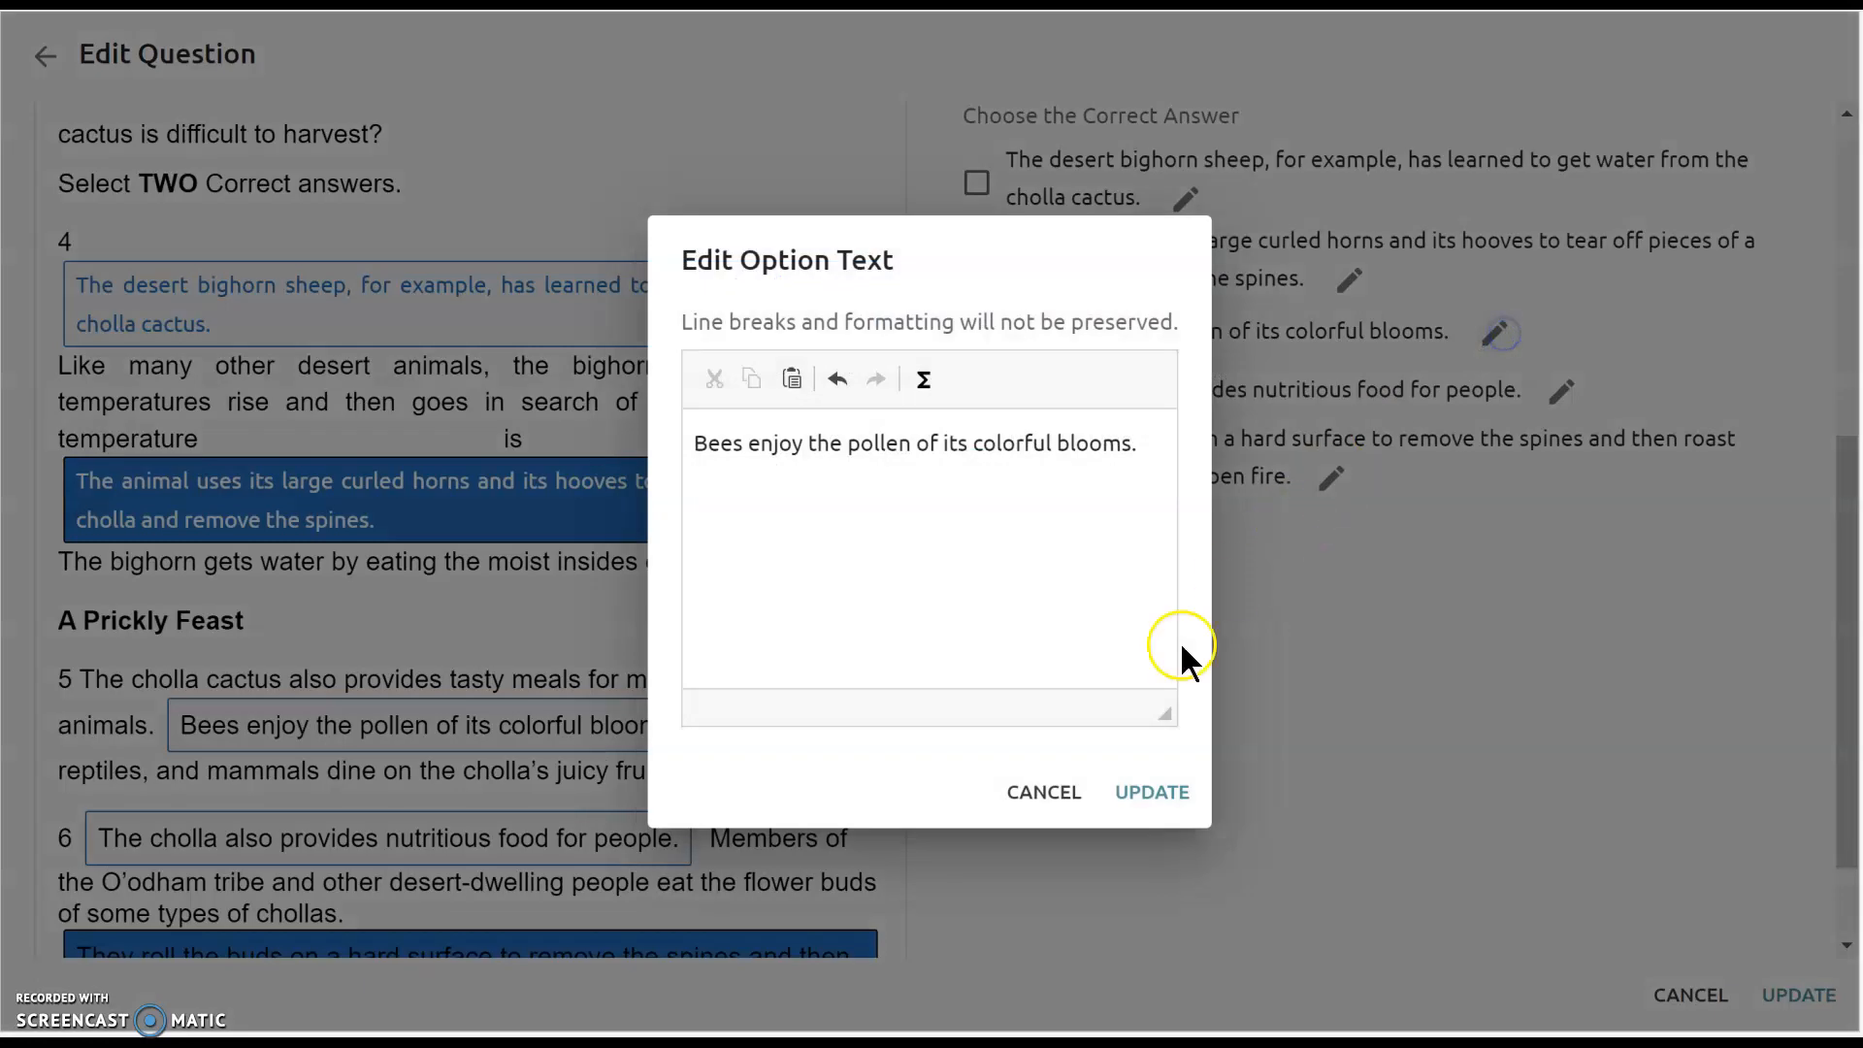
click(1137, 804)
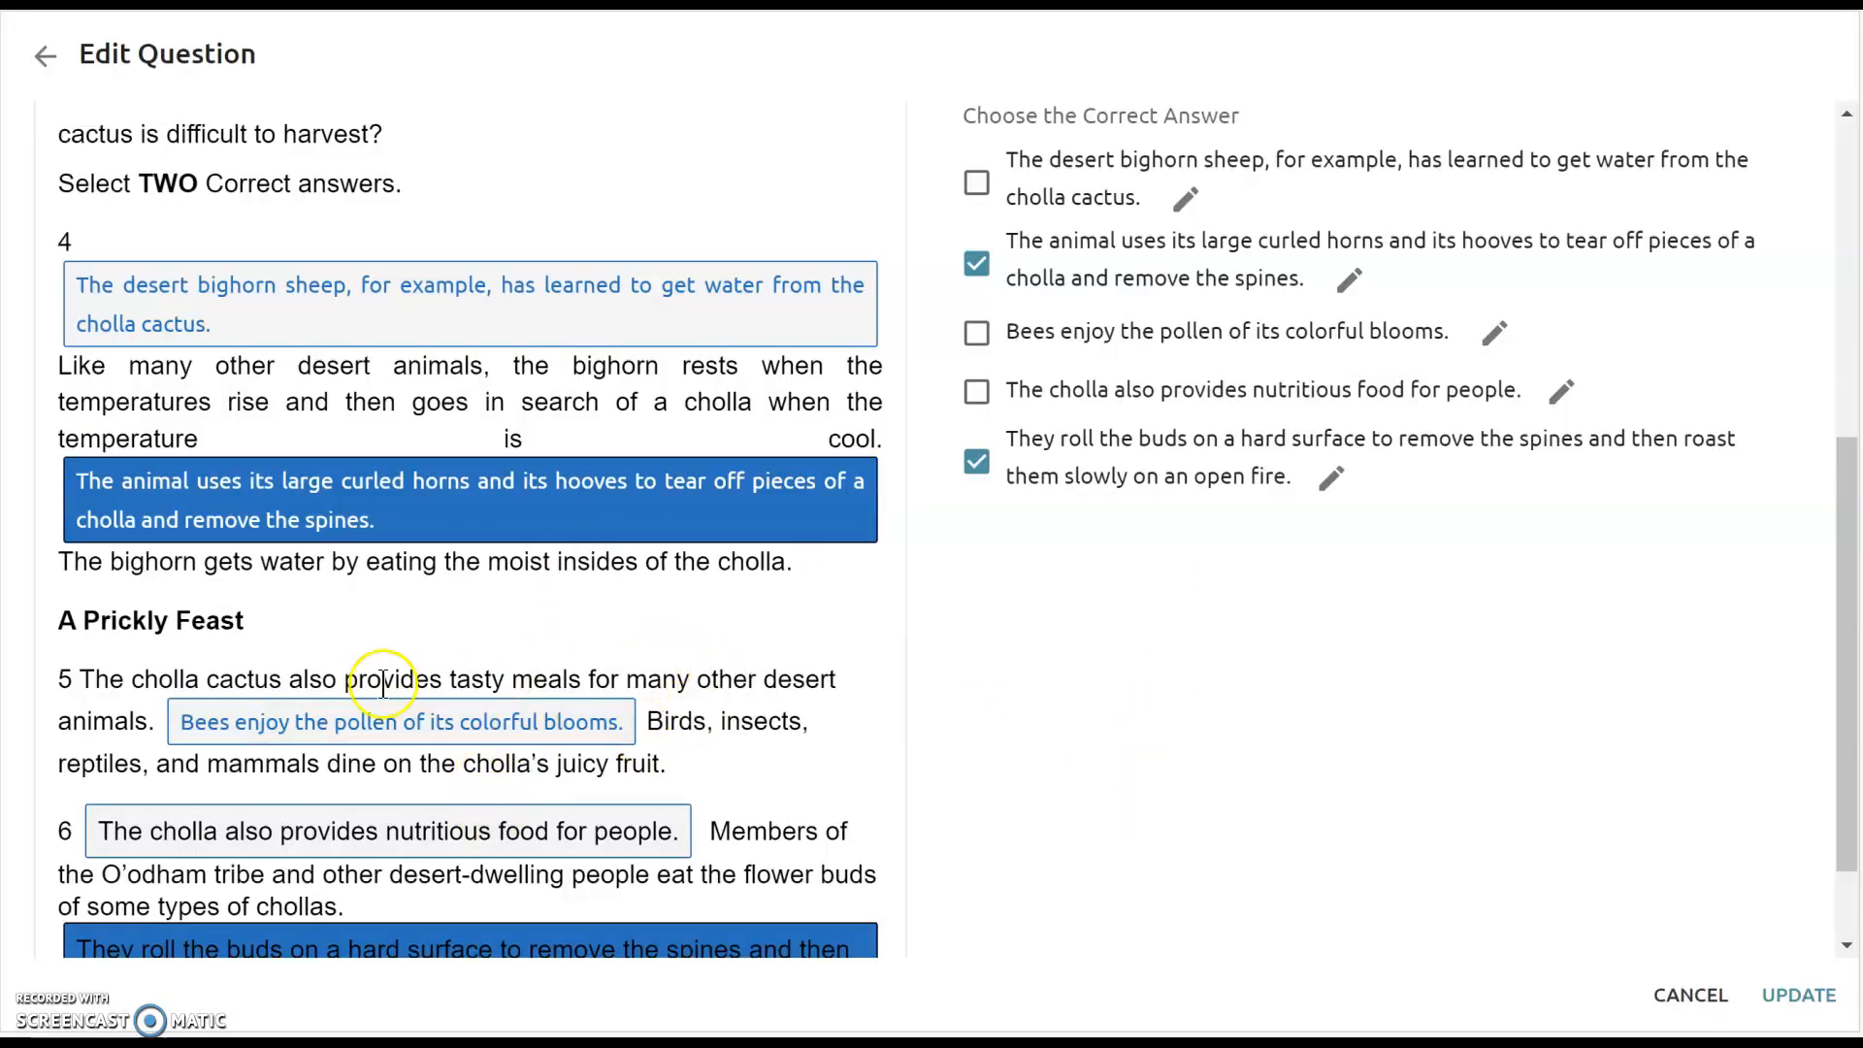
click(1561, 391)
click(1136, 820)
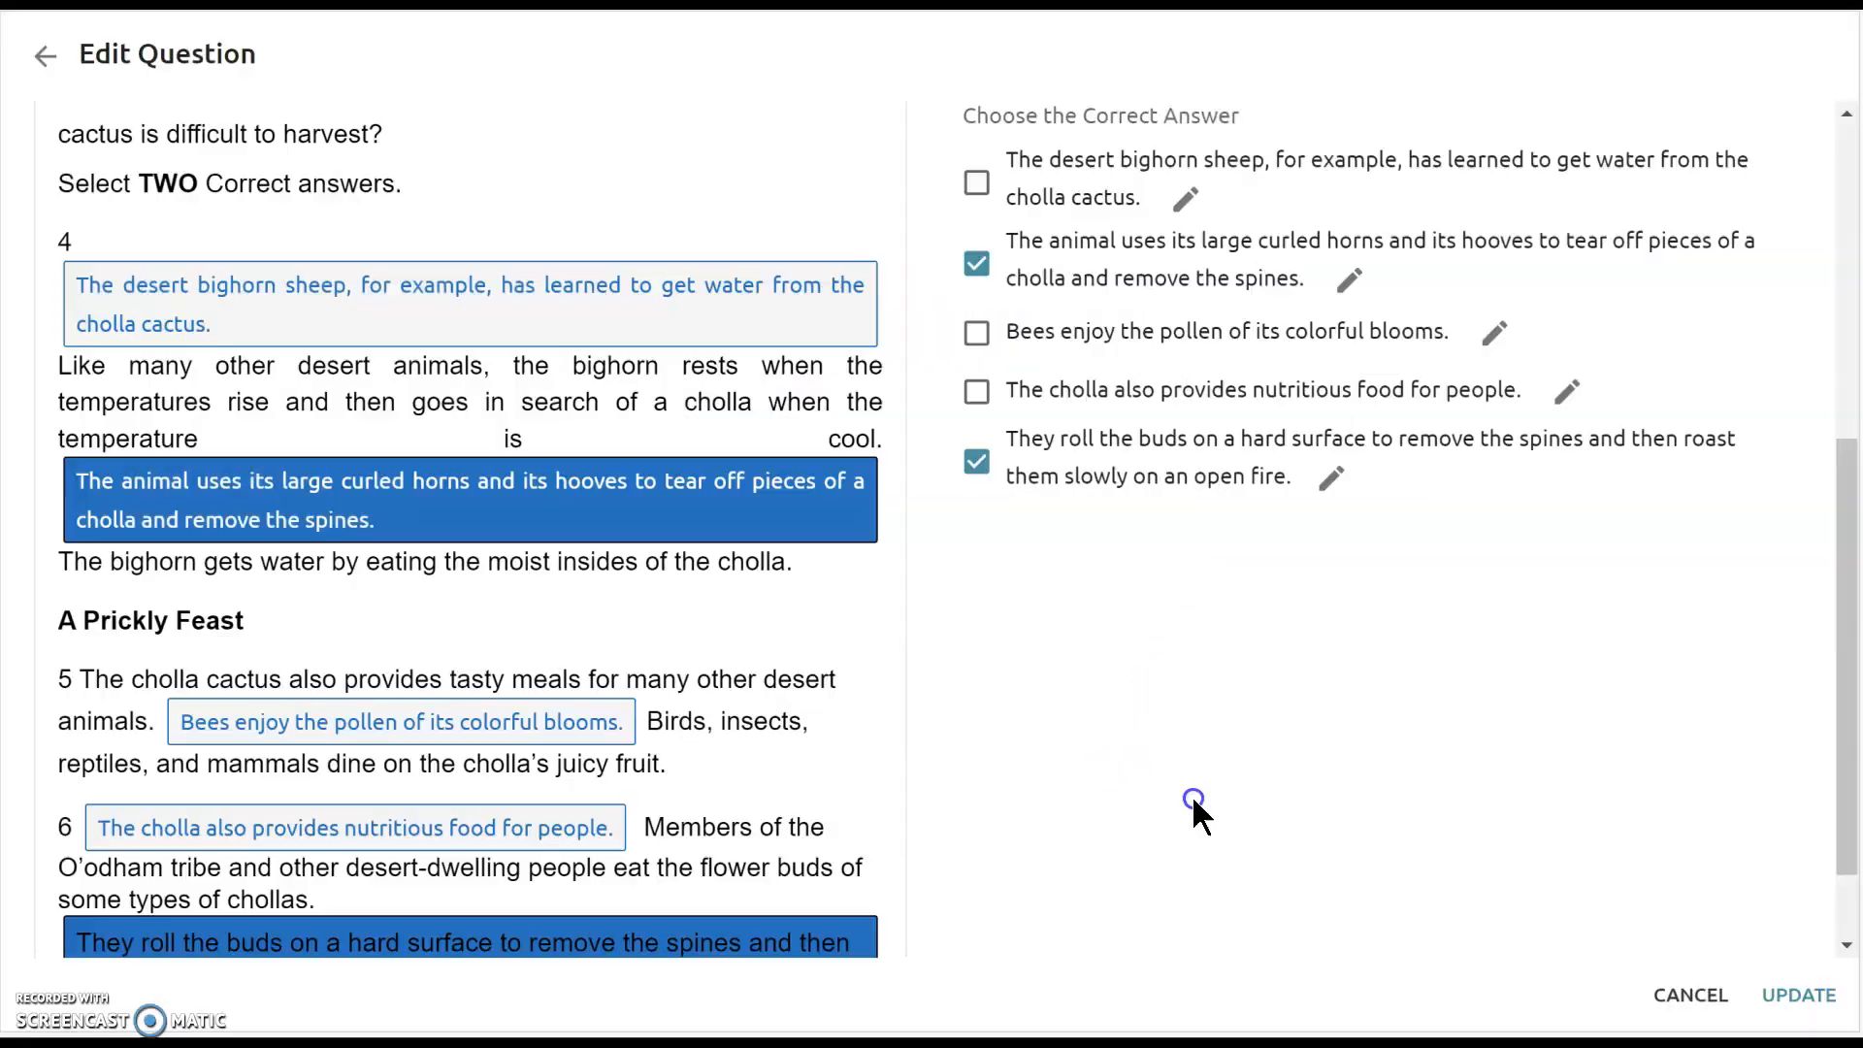
click(1331, 477)
click(1291, 792)
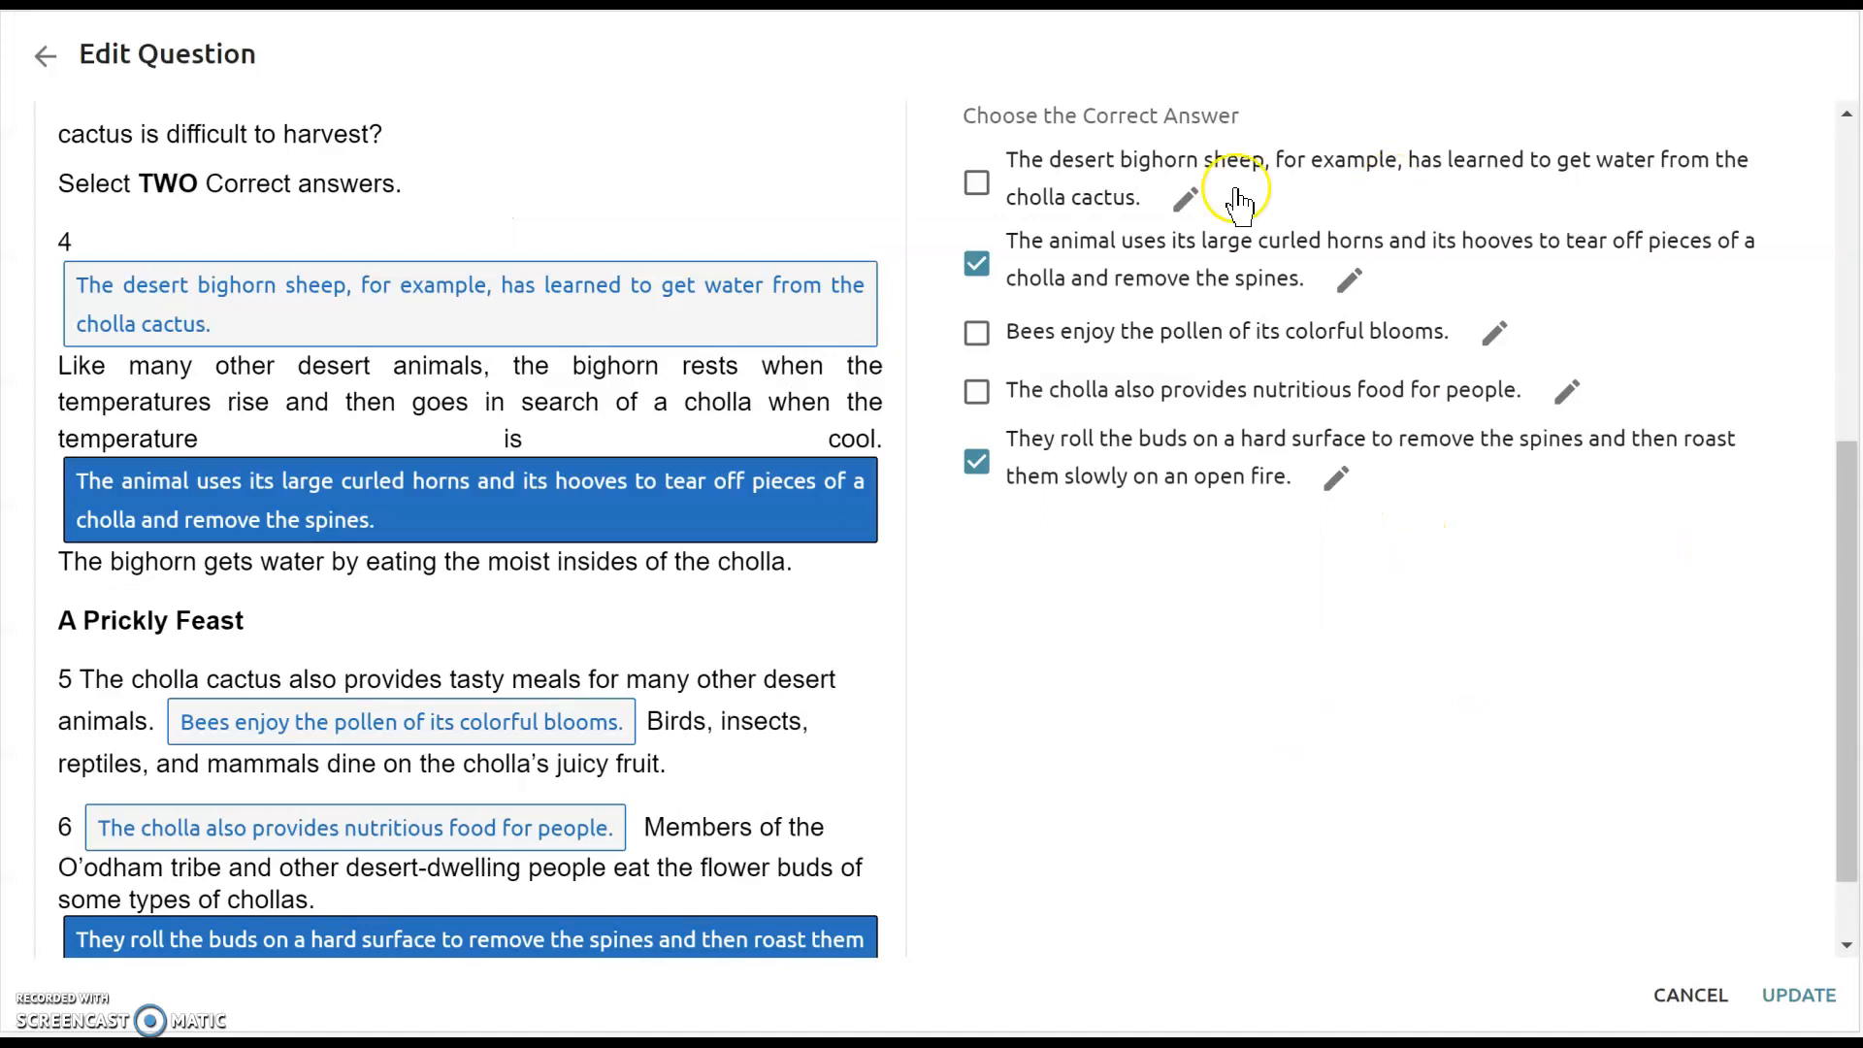
Check the question preview and answer settings, and save the Hot Text question to the test.
drag(1849, 579, 1855, 723)
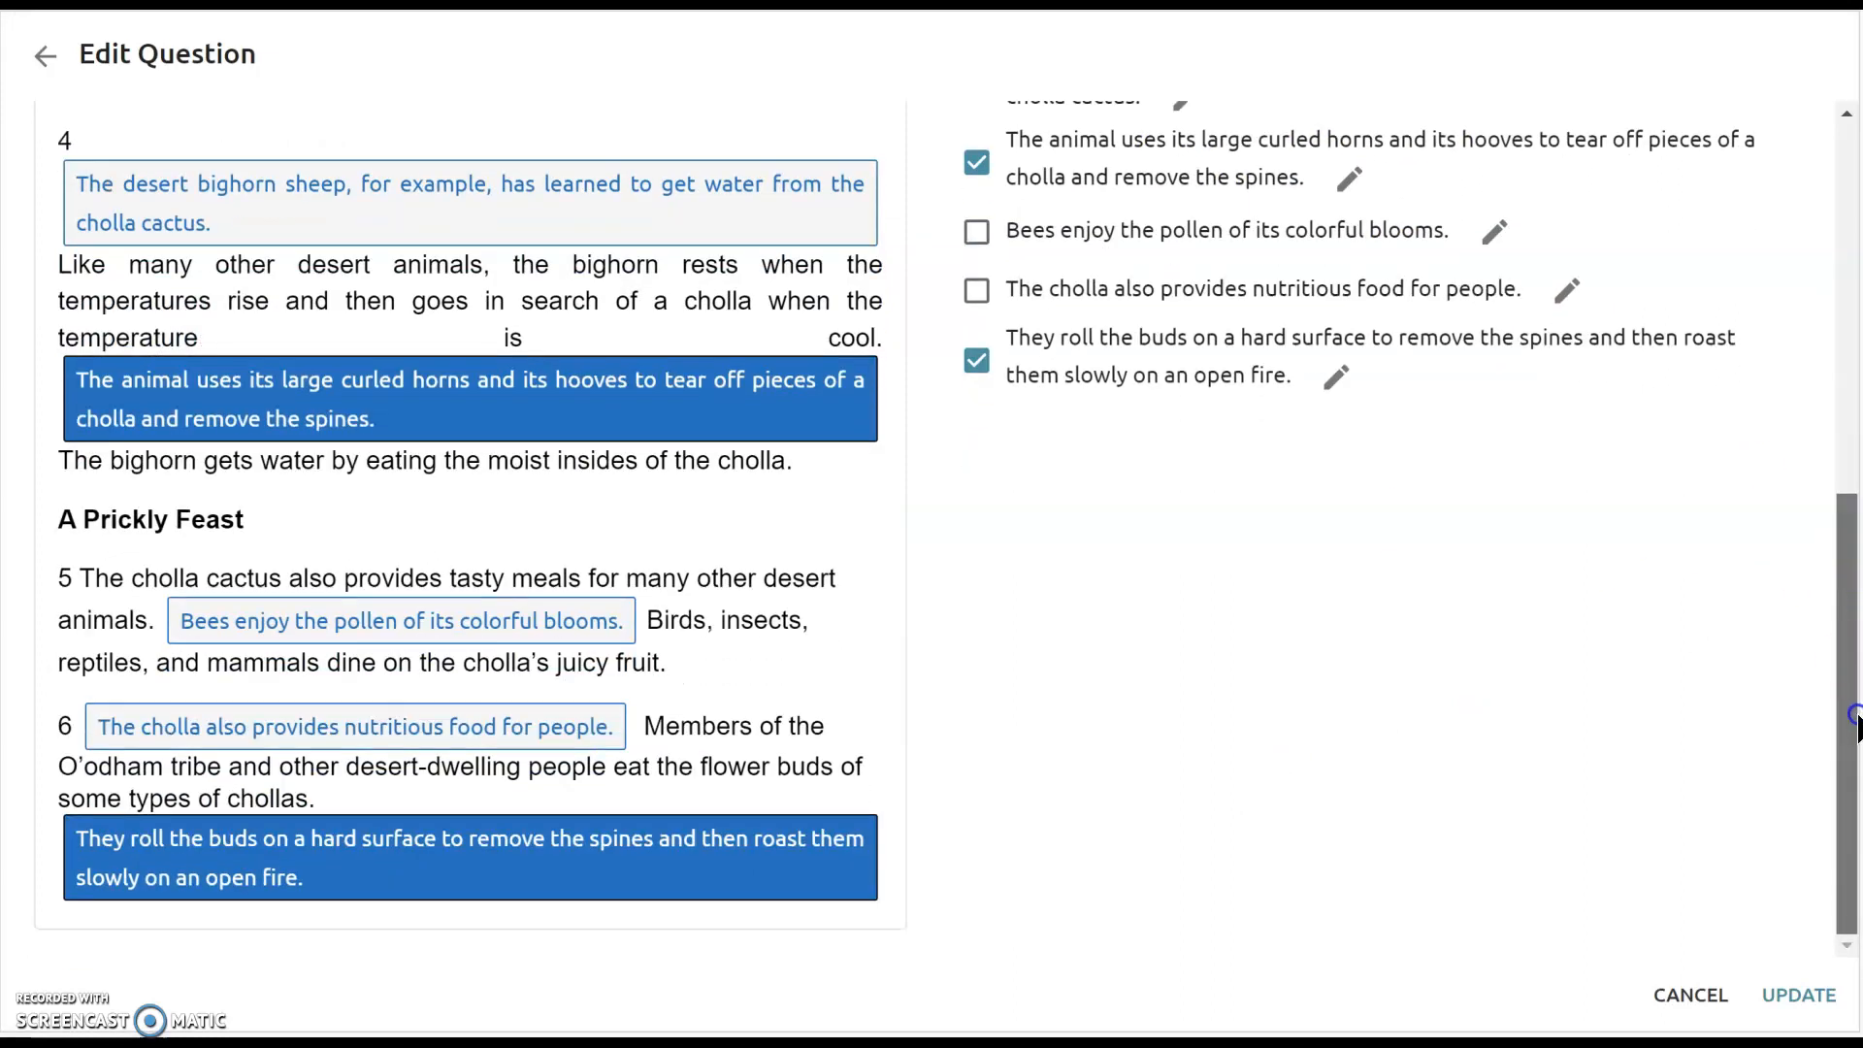
drag(1848, 613, 1855, 459)
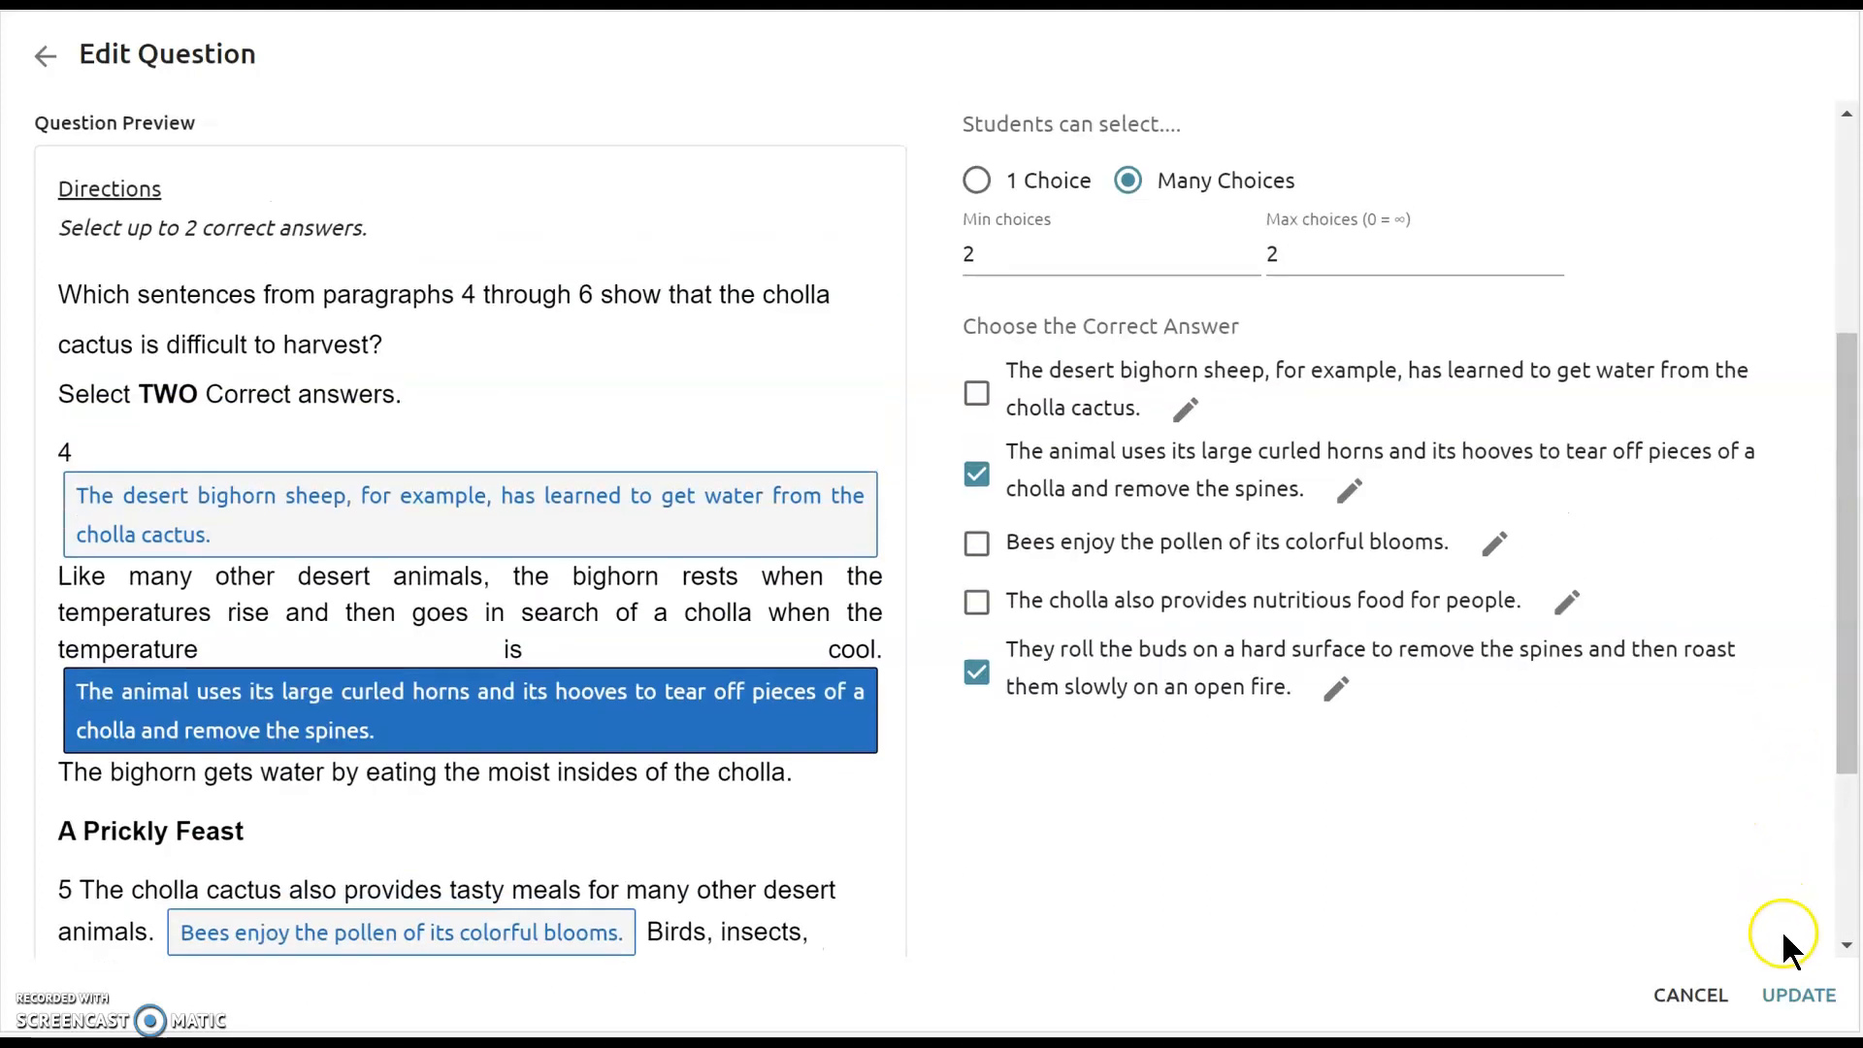
click(1806, 997)
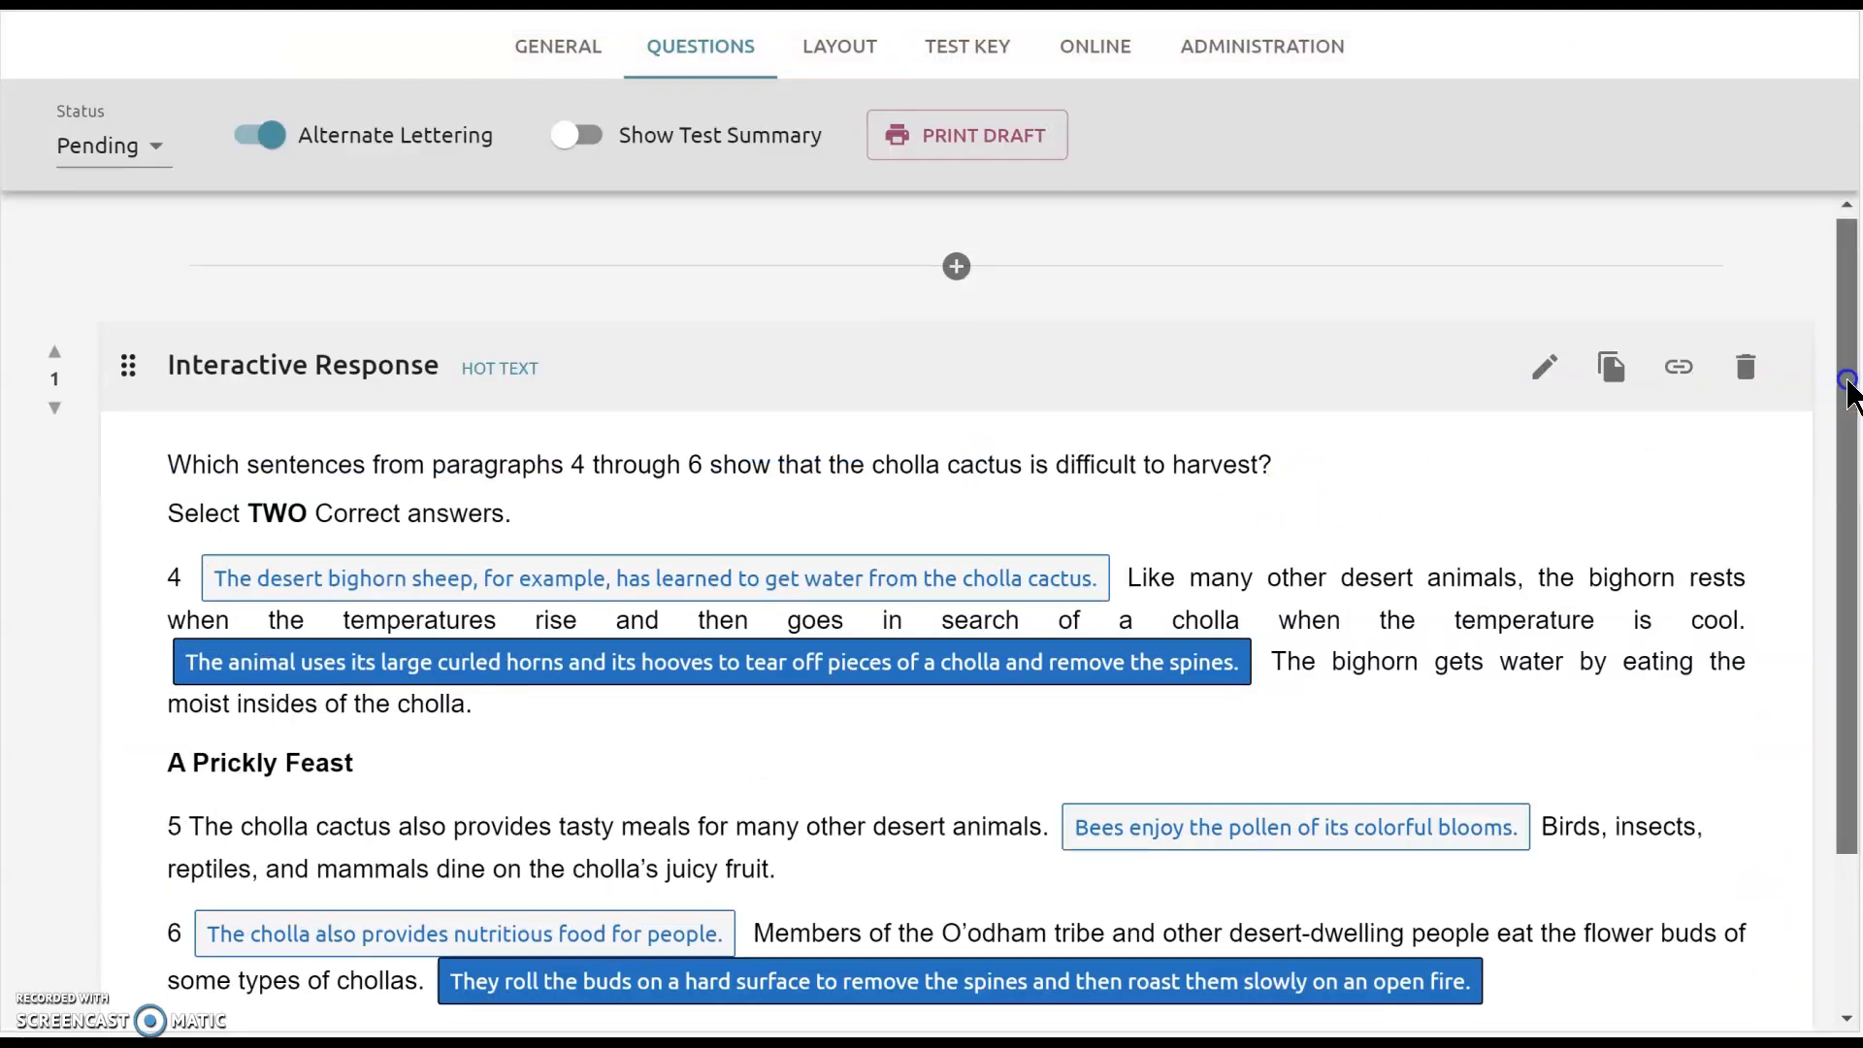
scroll(1846, 582, down, 1)
drag(1846, 601, 1846, 621)
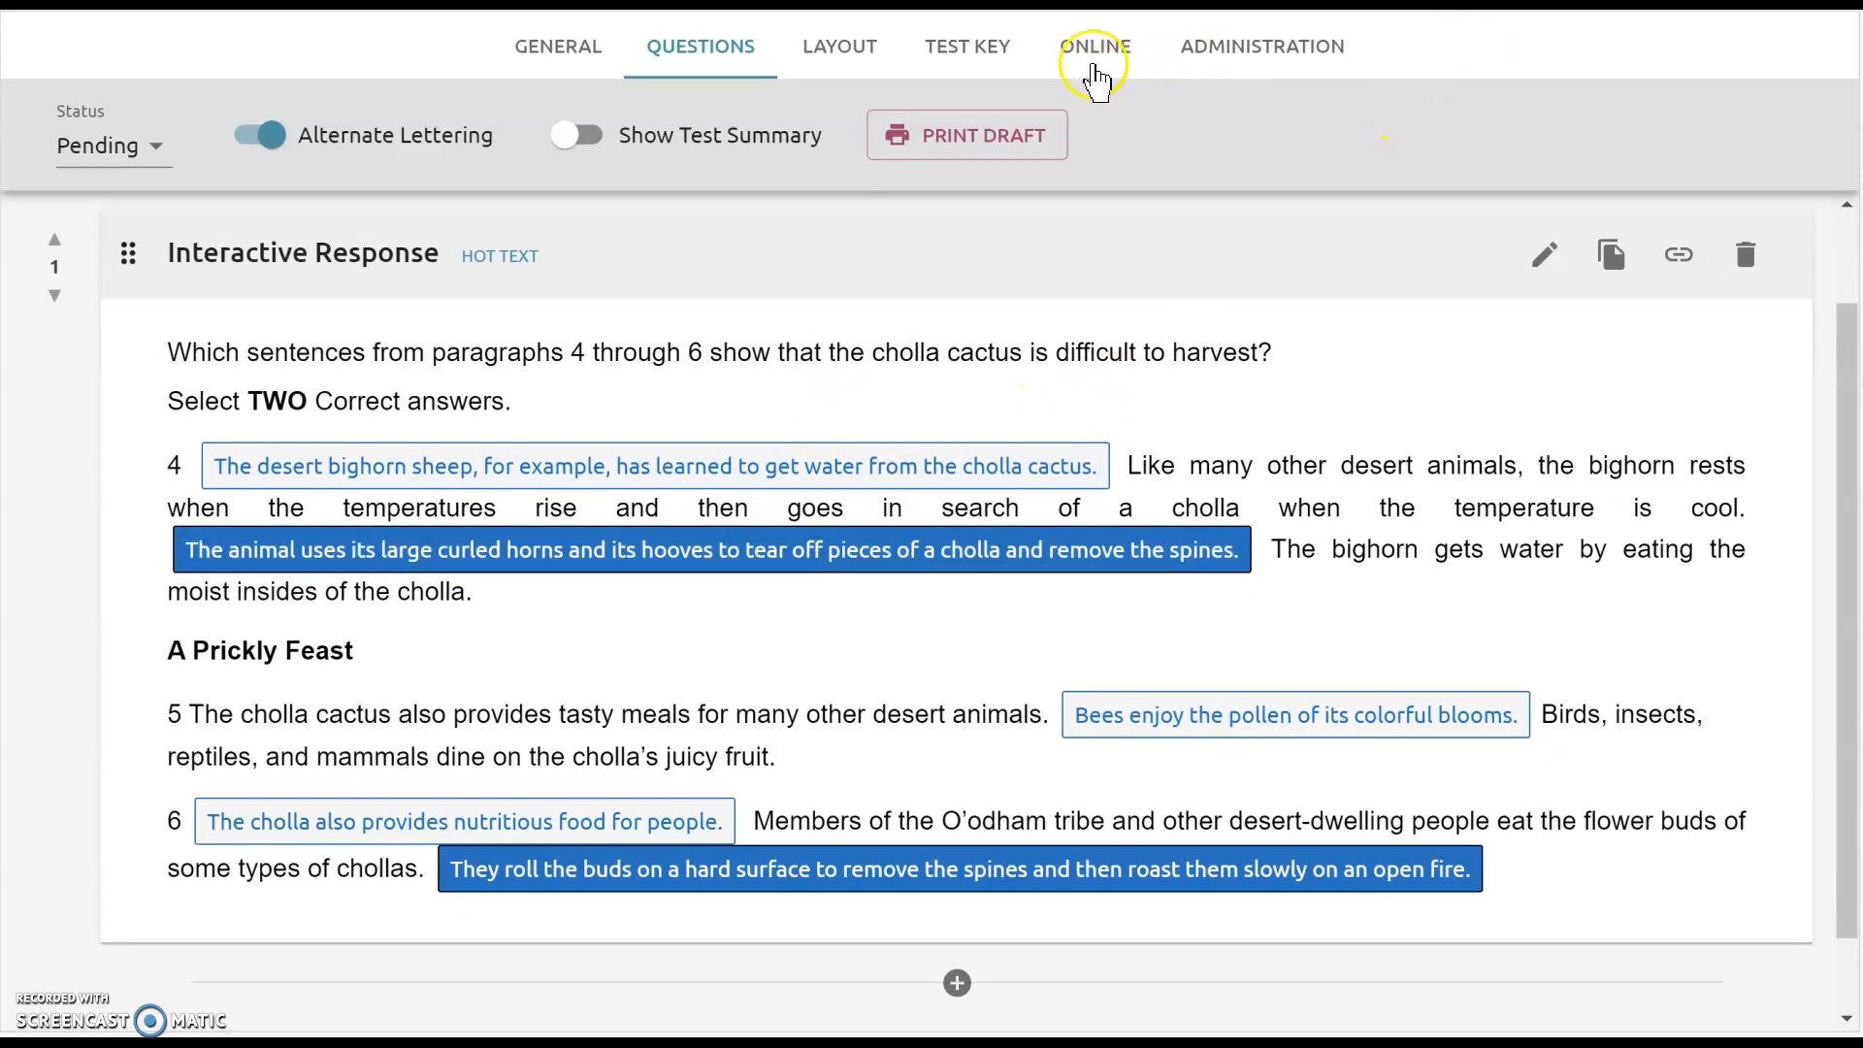
Preview the online test and examine how the Hot Text question appears to students.
click(1096, 77)
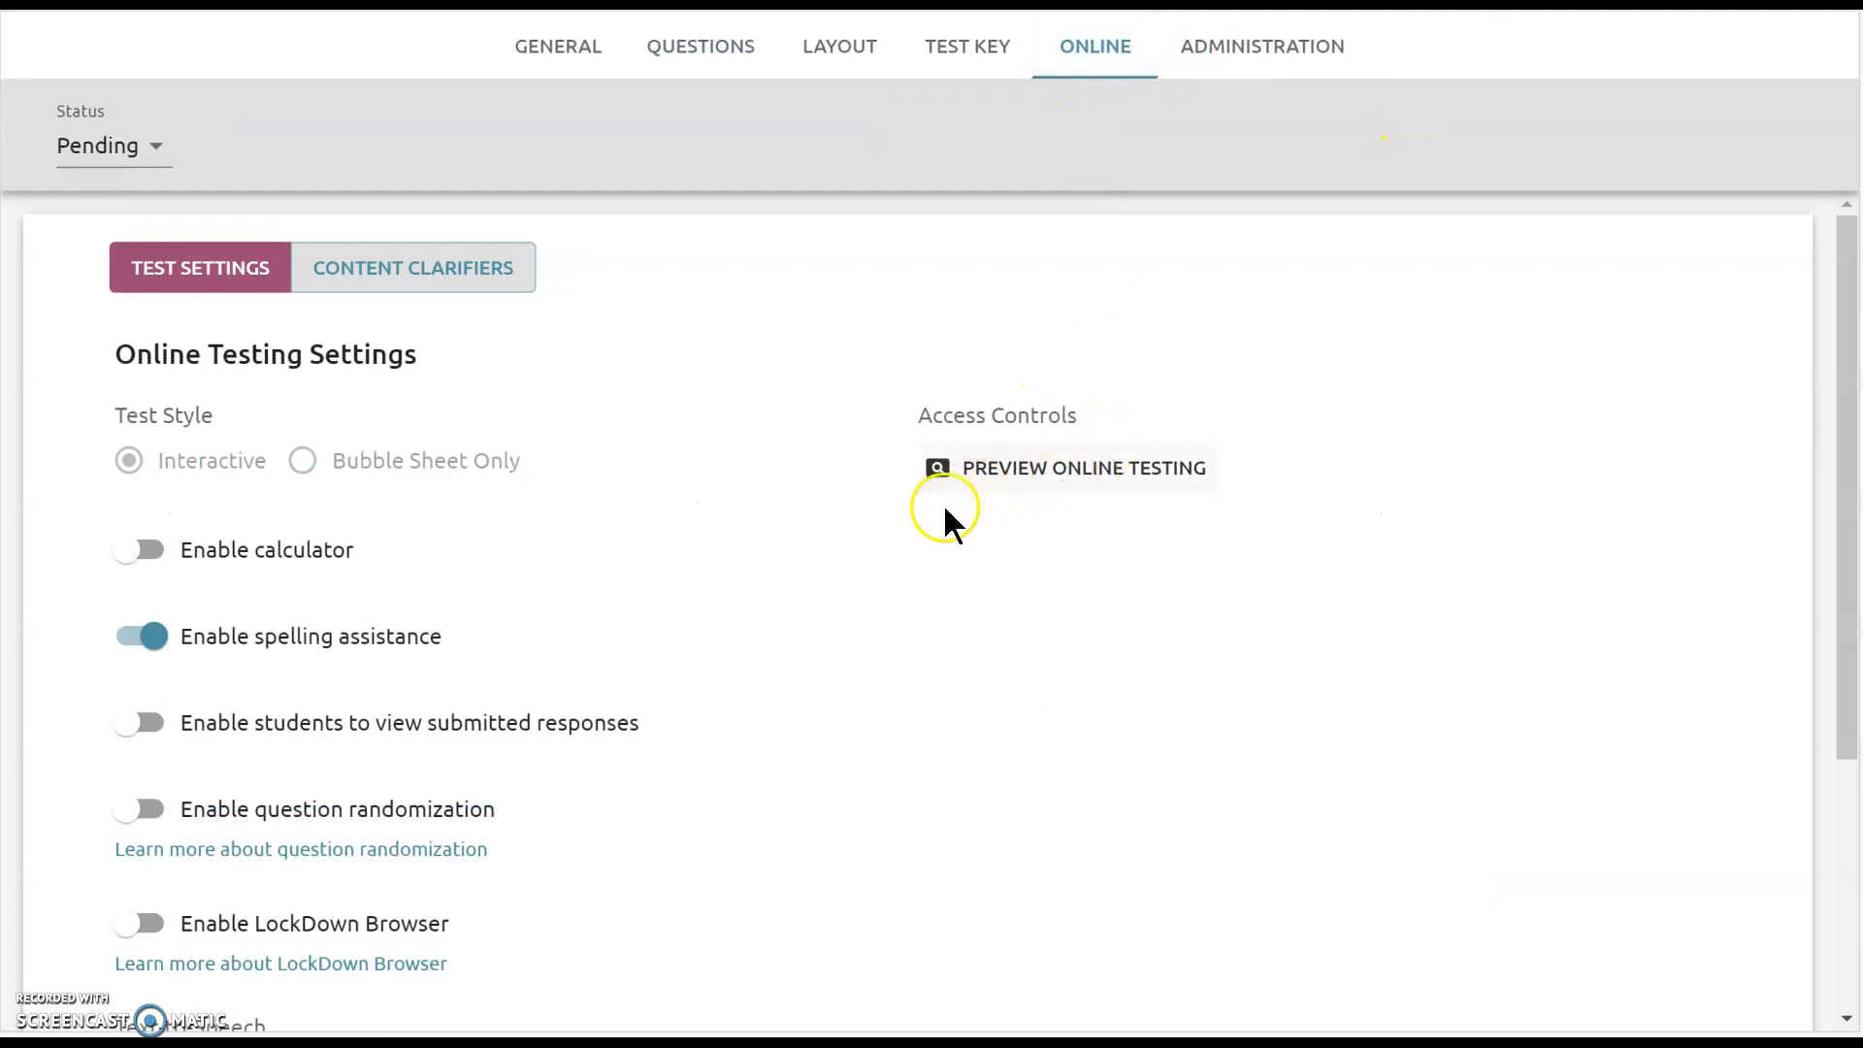
click(1075, 468)
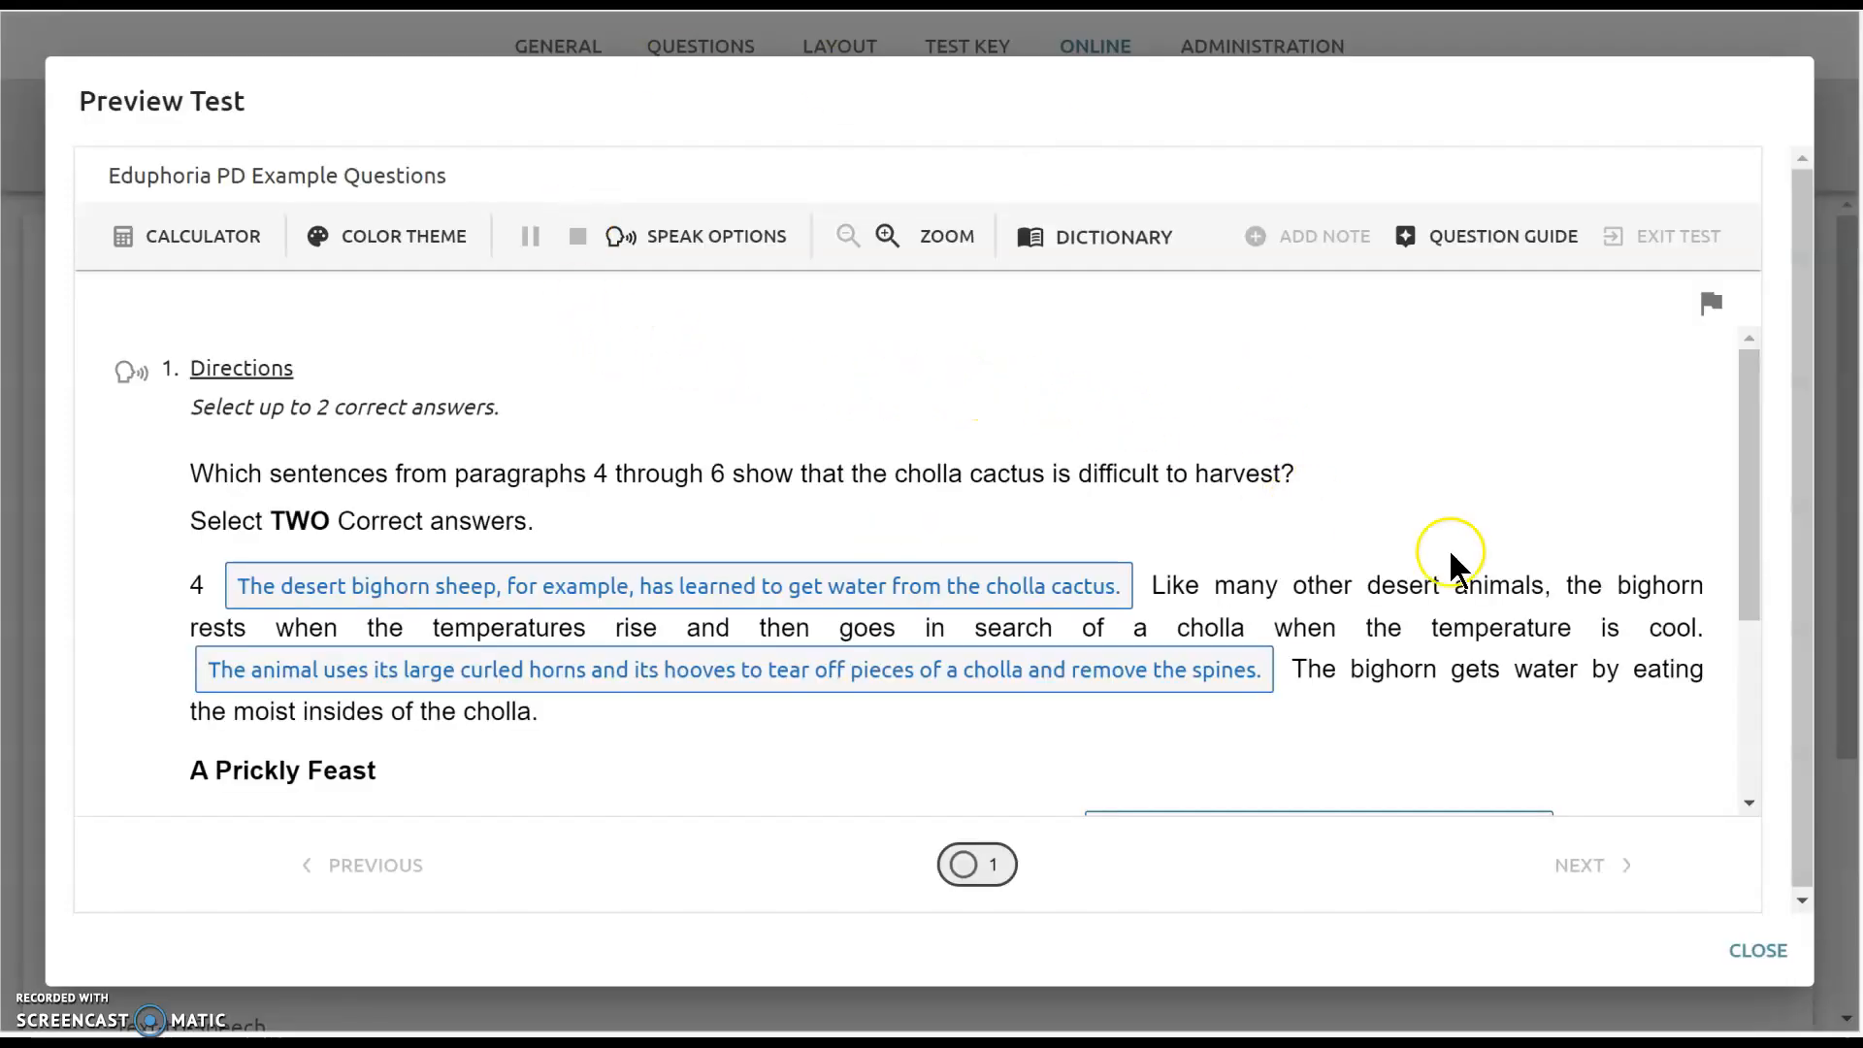
drag(1745, 483, 1818, 493)
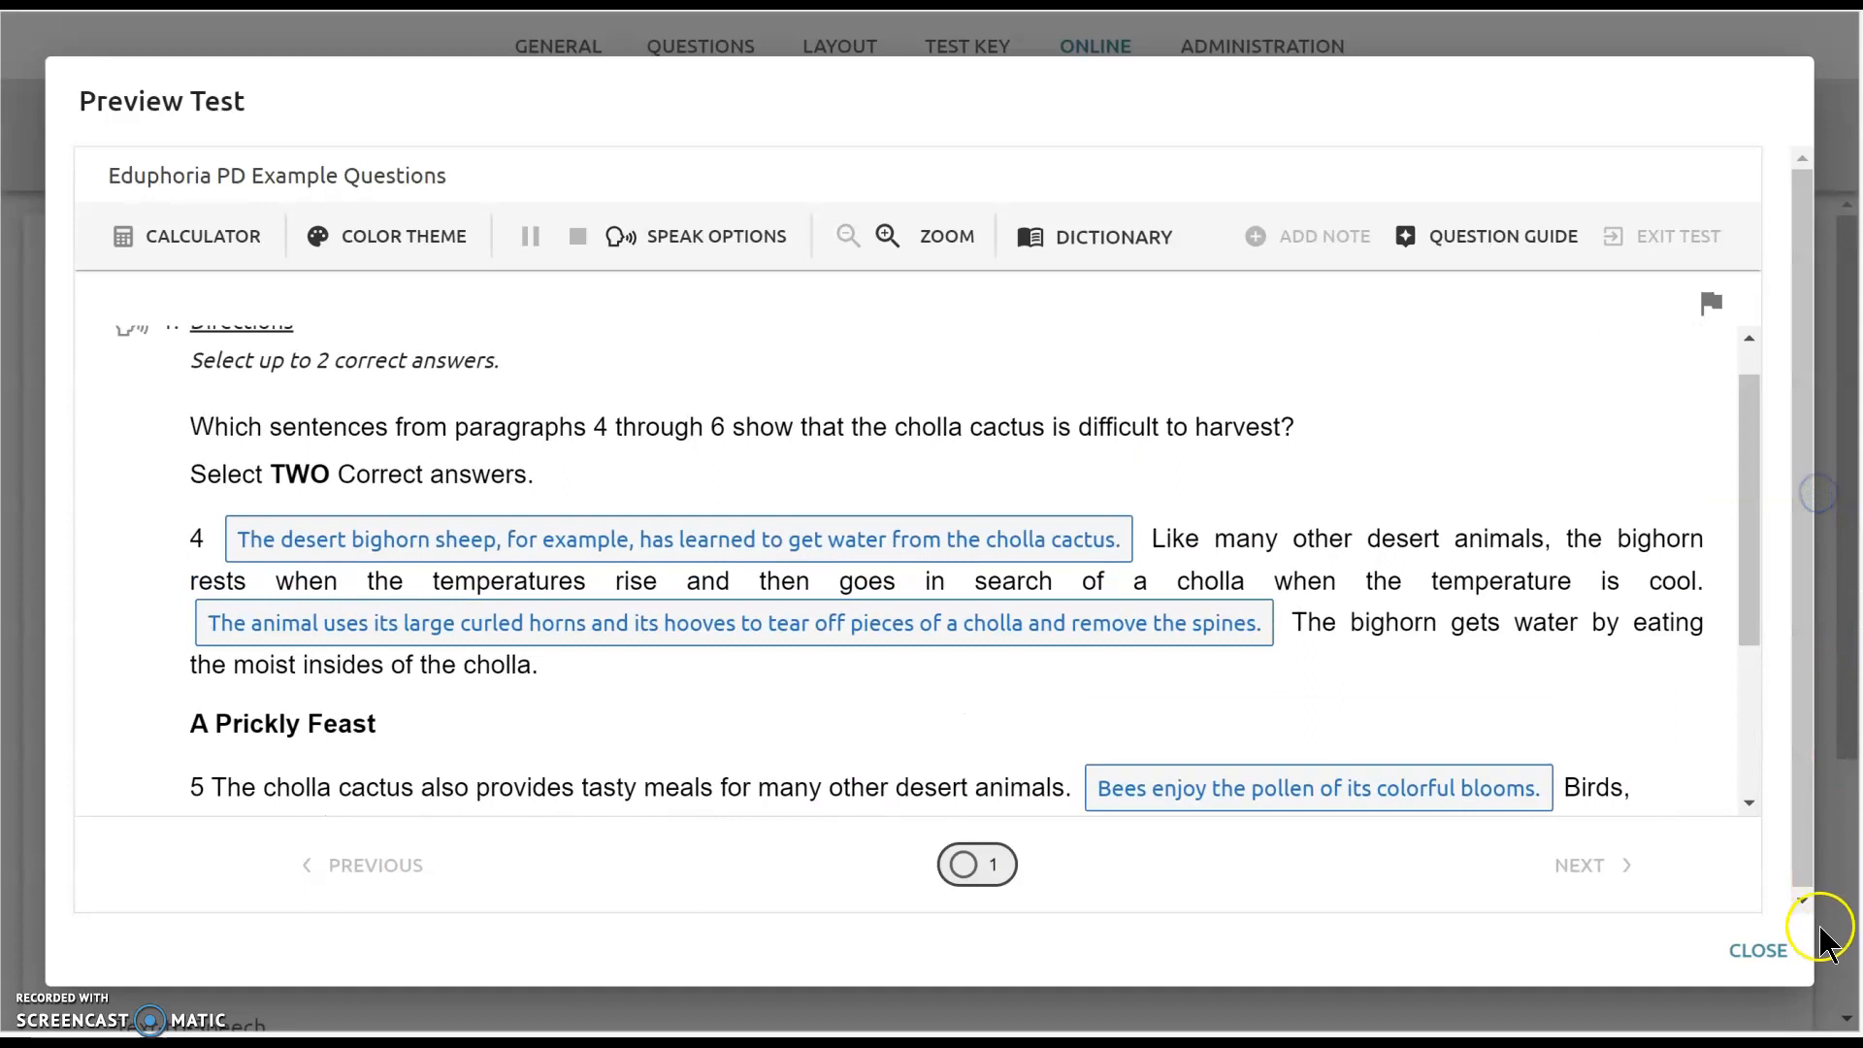